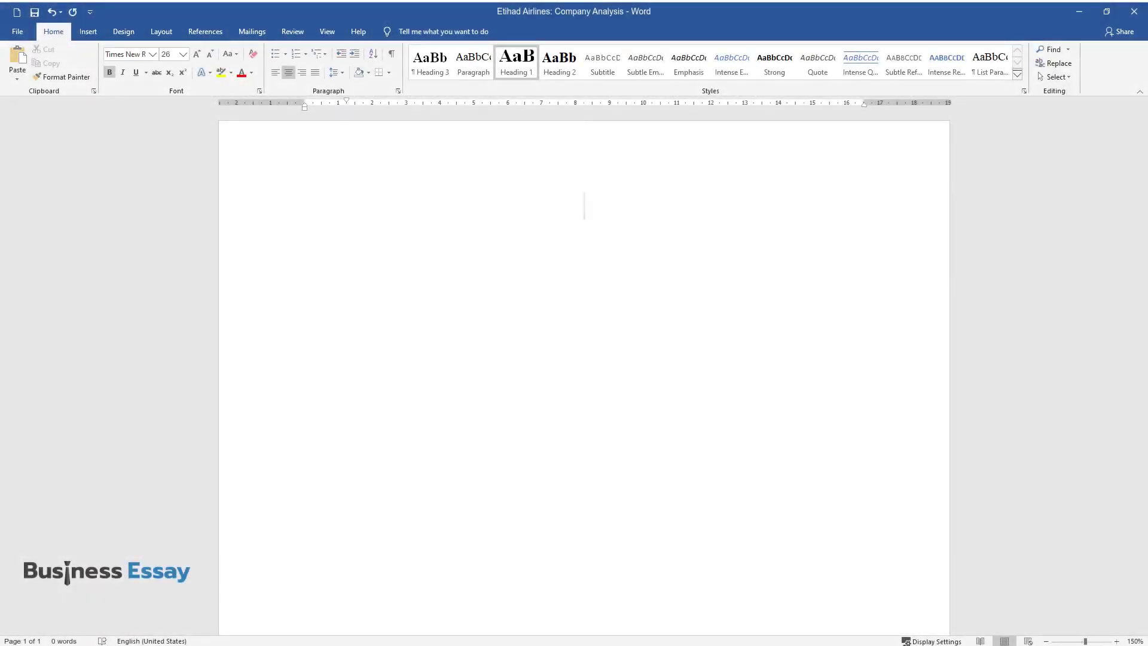
- Enter the title "Etihad Airlines: Company Analysis" and add the second-level heading "Demographic Selection" below it
text(Etihad Ai)
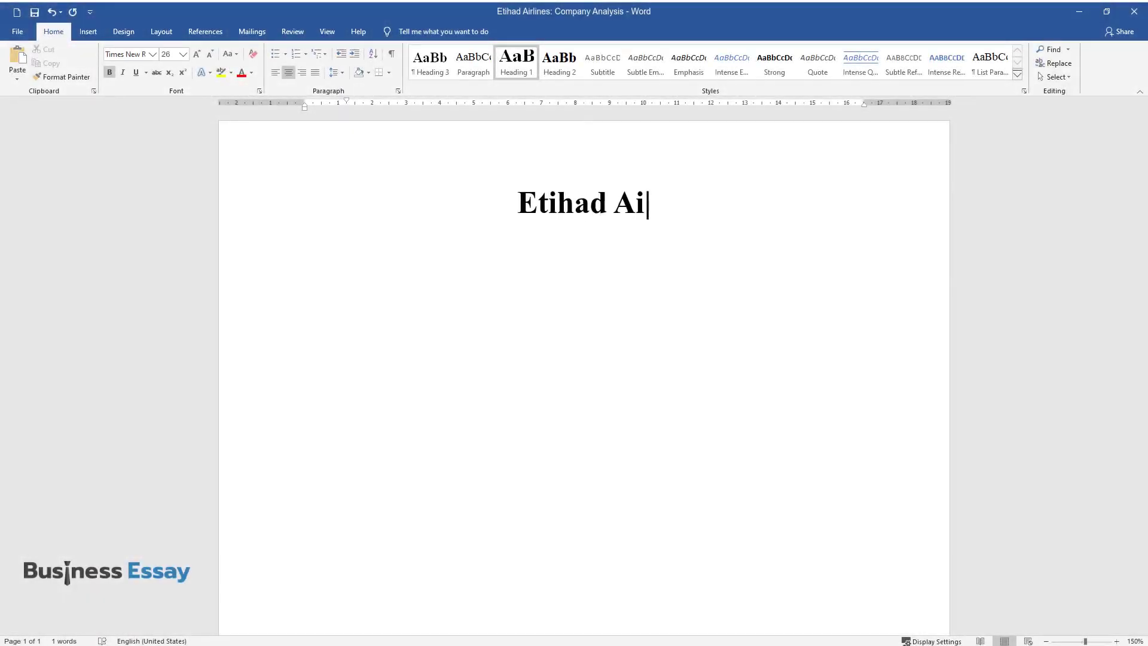
text(rlines: Company Analysis)
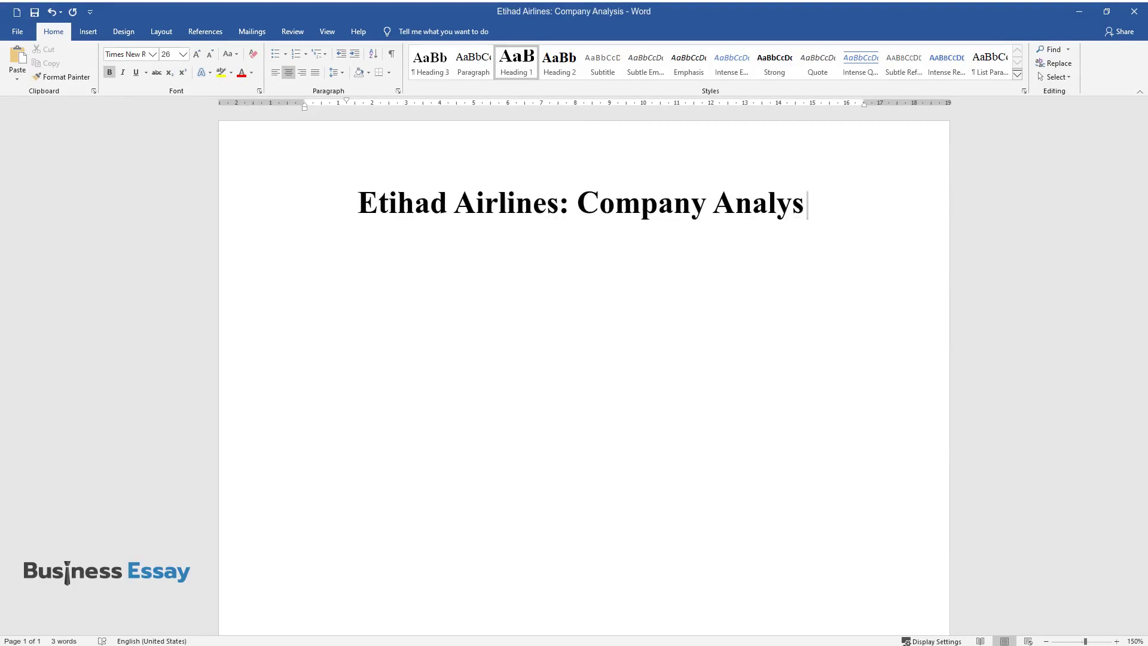
key(Return)
text(Demograph)
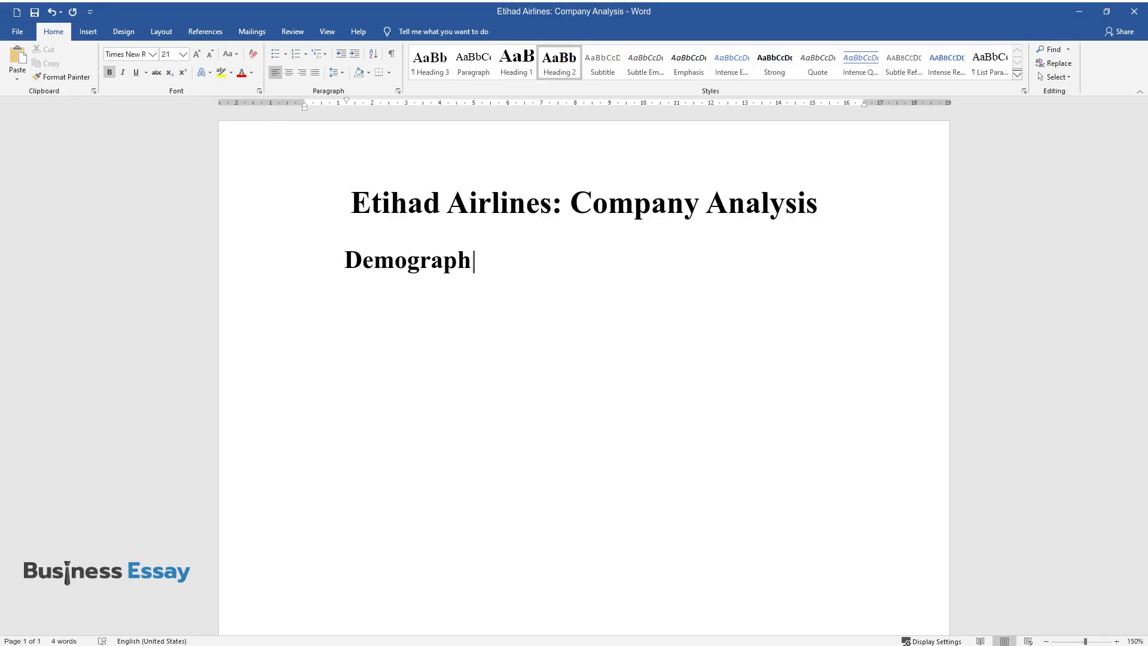
text(ic Selection)
key(Return)
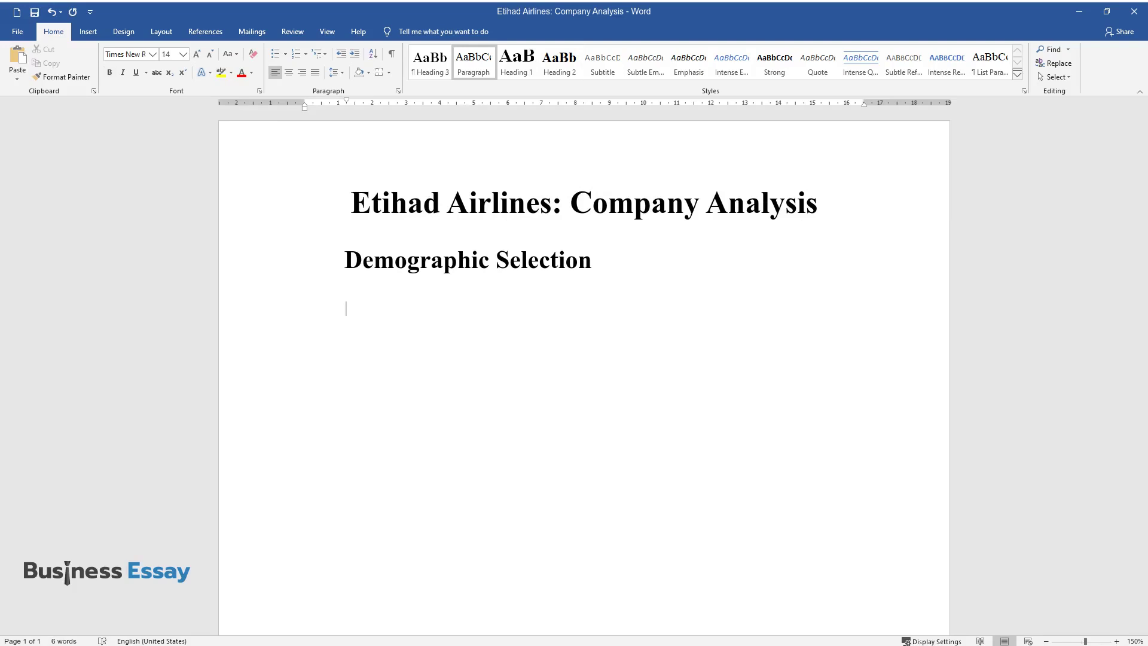
- Write the opening sentence under Demographic Selection, naming high-income frequent flyers of Etihad Airlines as the primary target market for the Platinum Preferred Customer card
text(Based on an examination of the di)
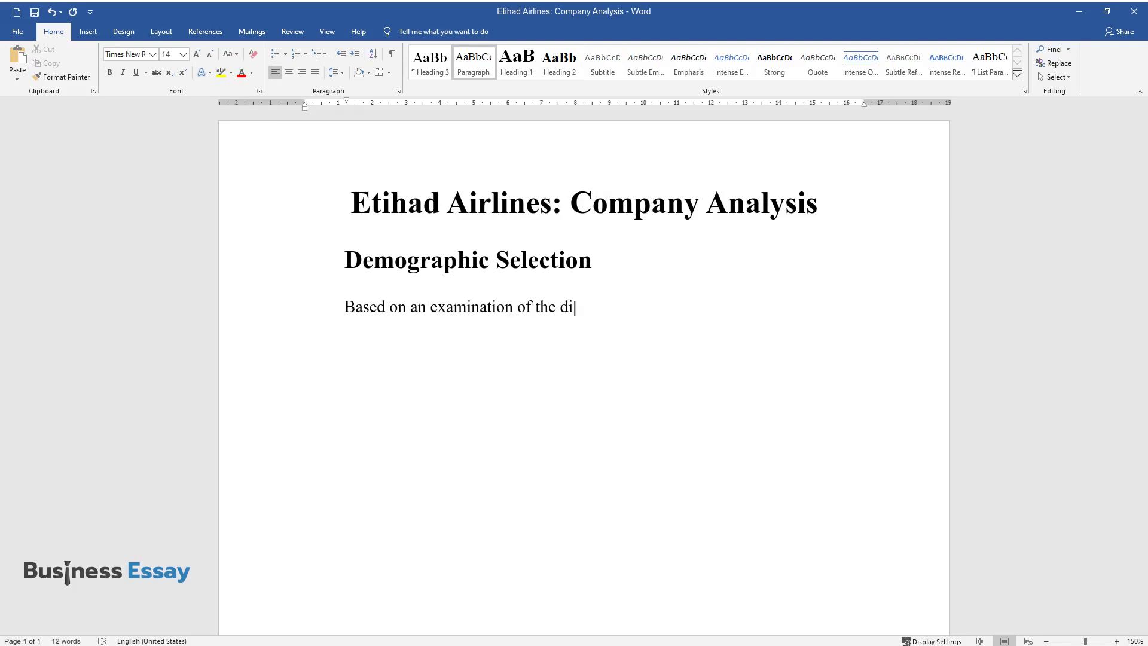
text(fferent possible variables the targe)
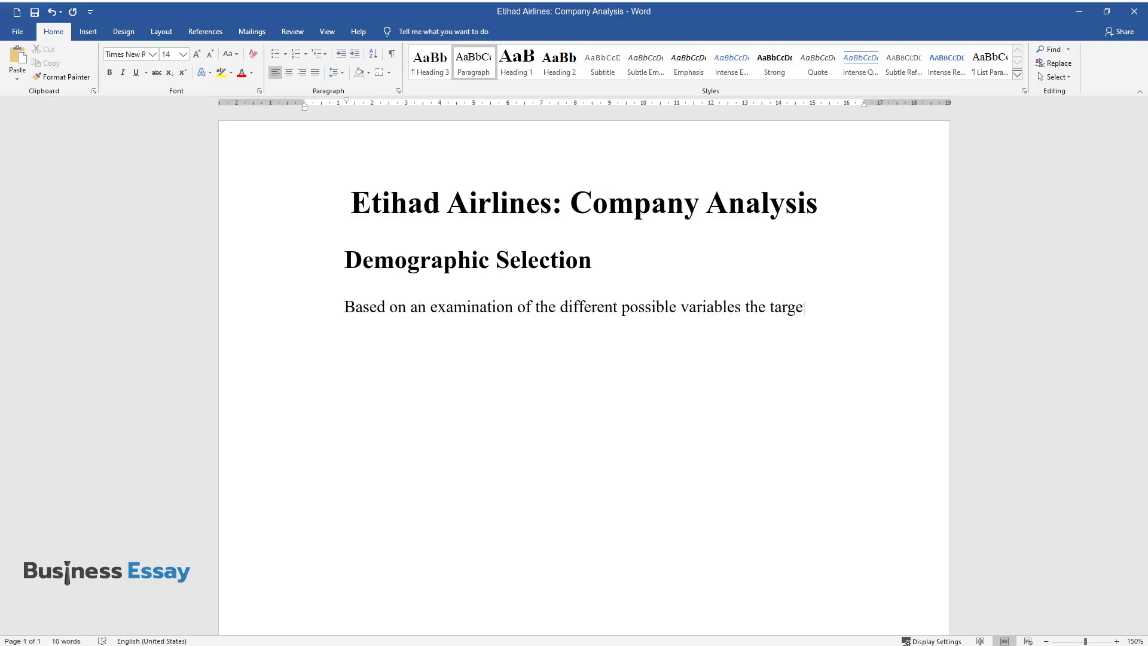
text(t market demographics for the Platin)
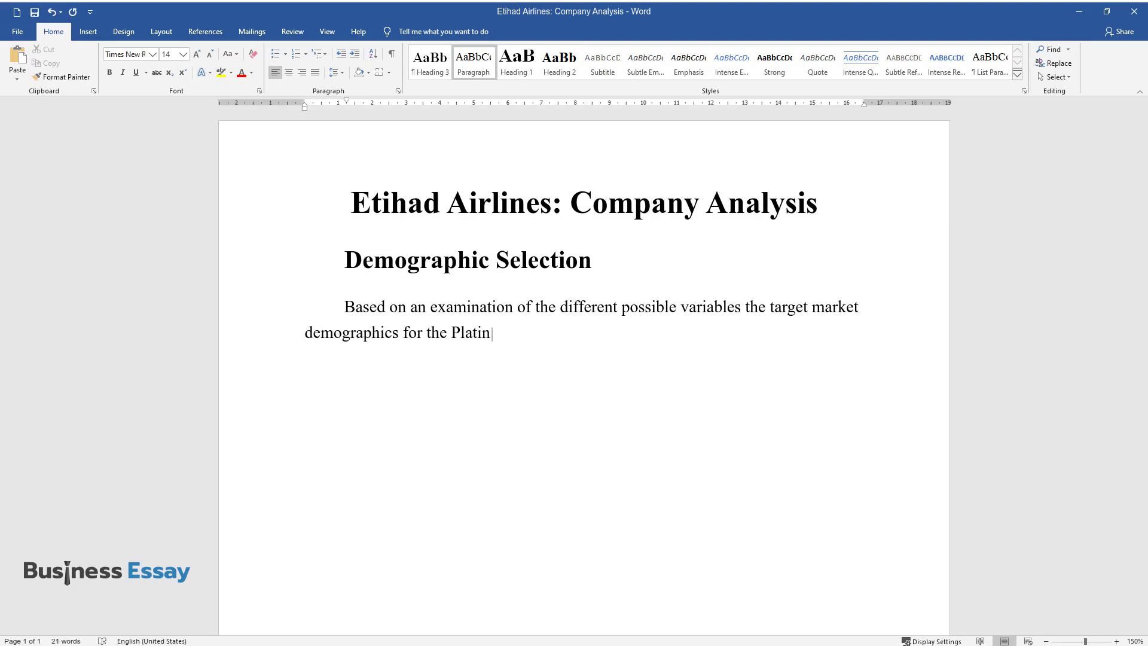
text(um Preferred Customer card will prim)
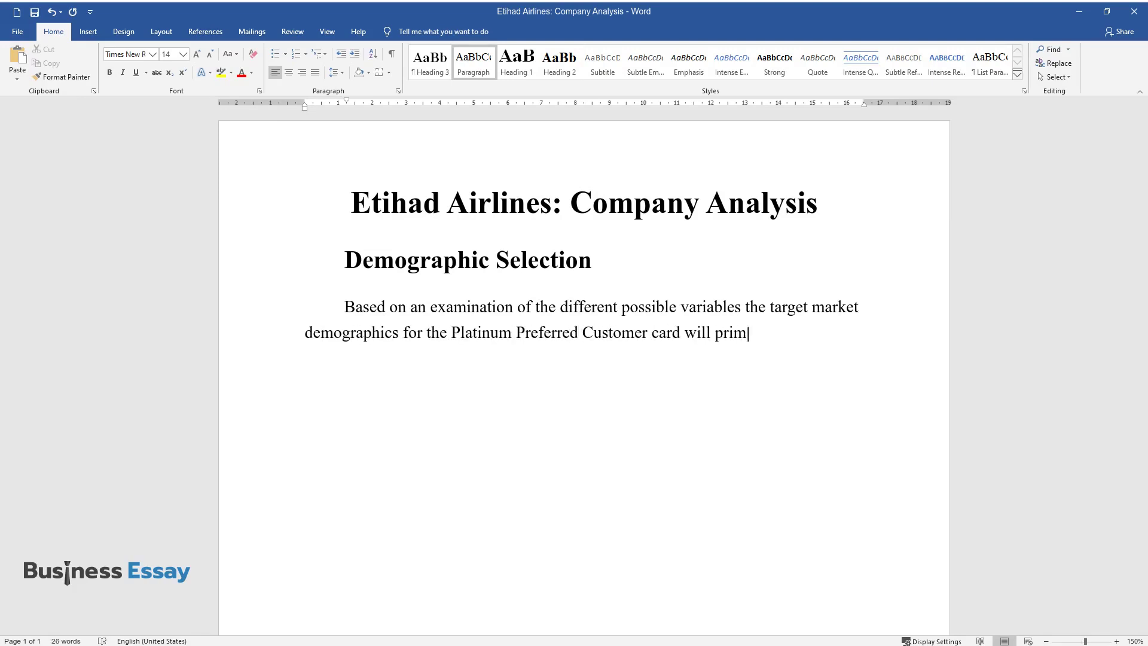
text(arily be high-income freque)
text(nt flyer)
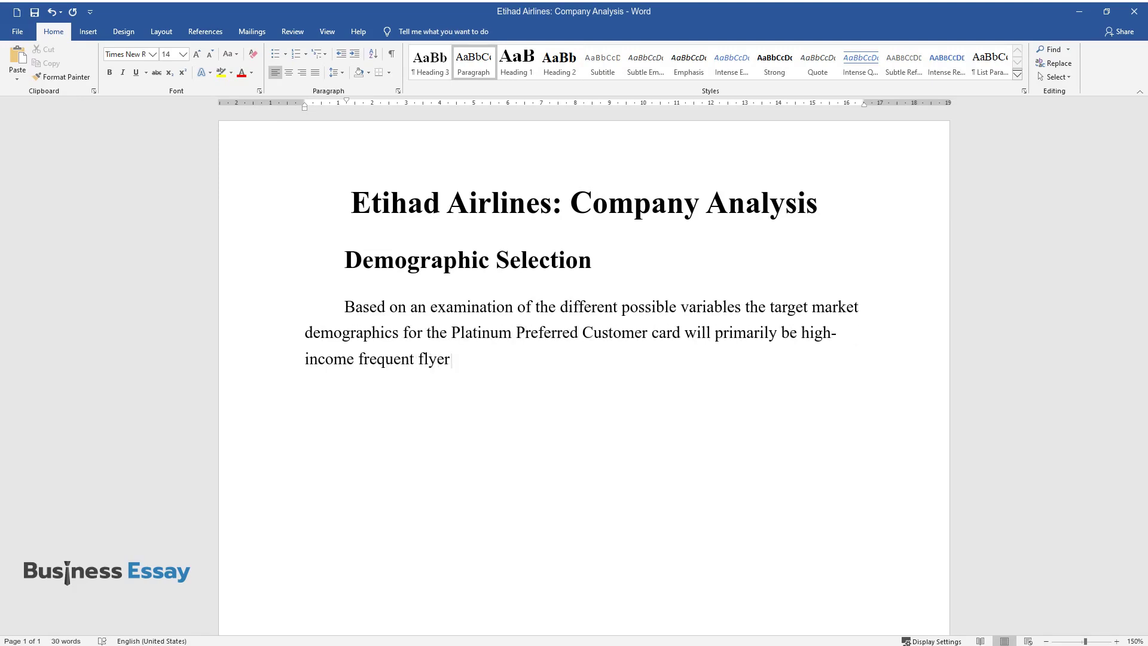
text(s of Etihad Airlines. The reason fo)
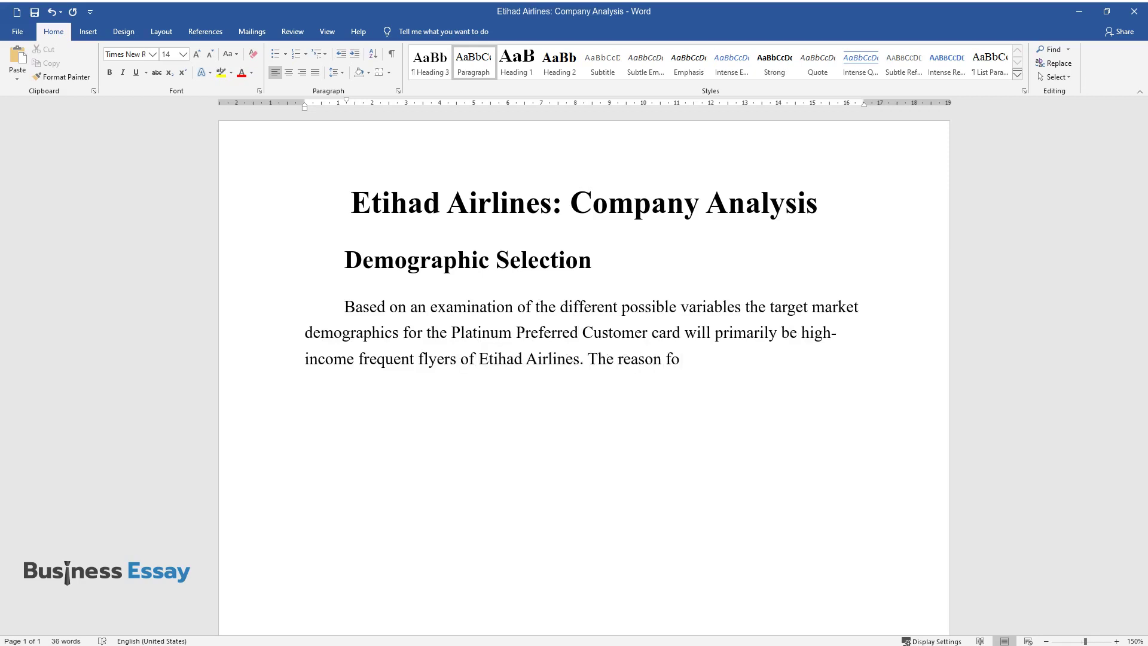
- Write the reason: these individuals have access to large amounts of money and are the best choice for utilizing the Platinum Preferred Customer card
text(r this is quite simple, these are in)
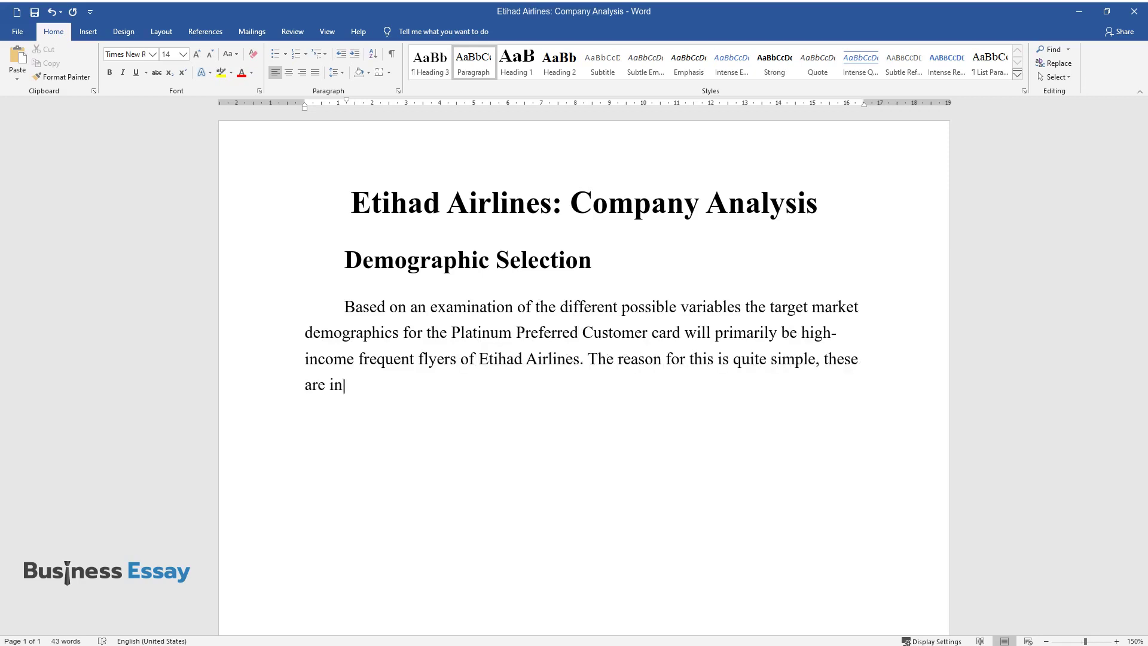
text(dividuals with access to large amoun)
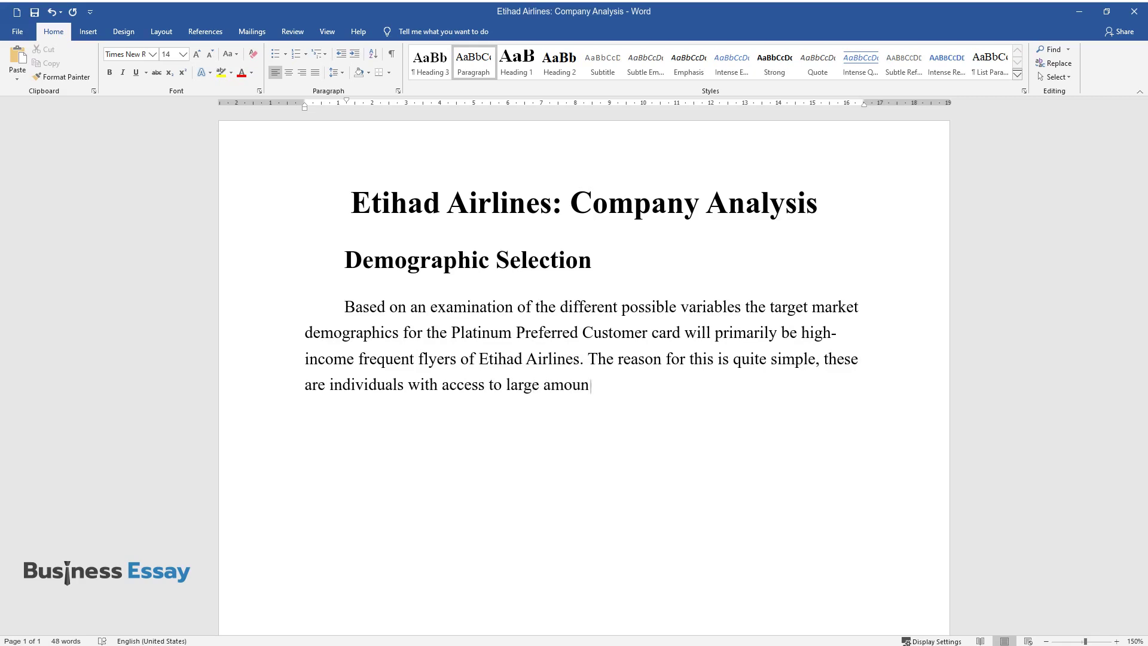
text(ts of money and, as such, are the be)
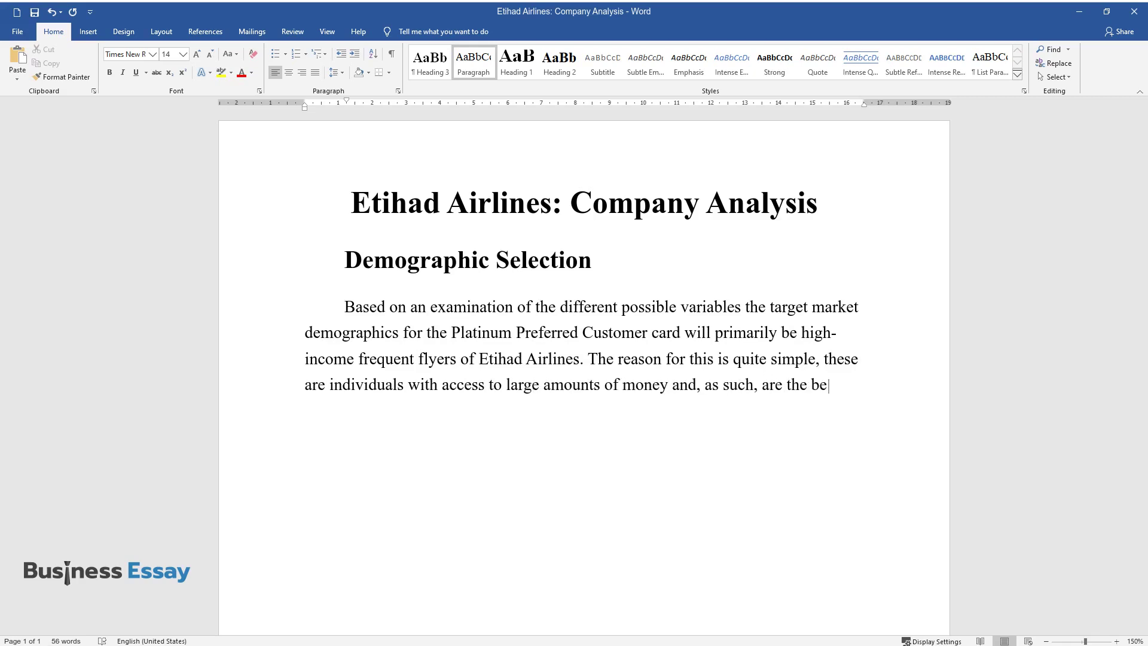
text(st choice for utilizing the Platinum)
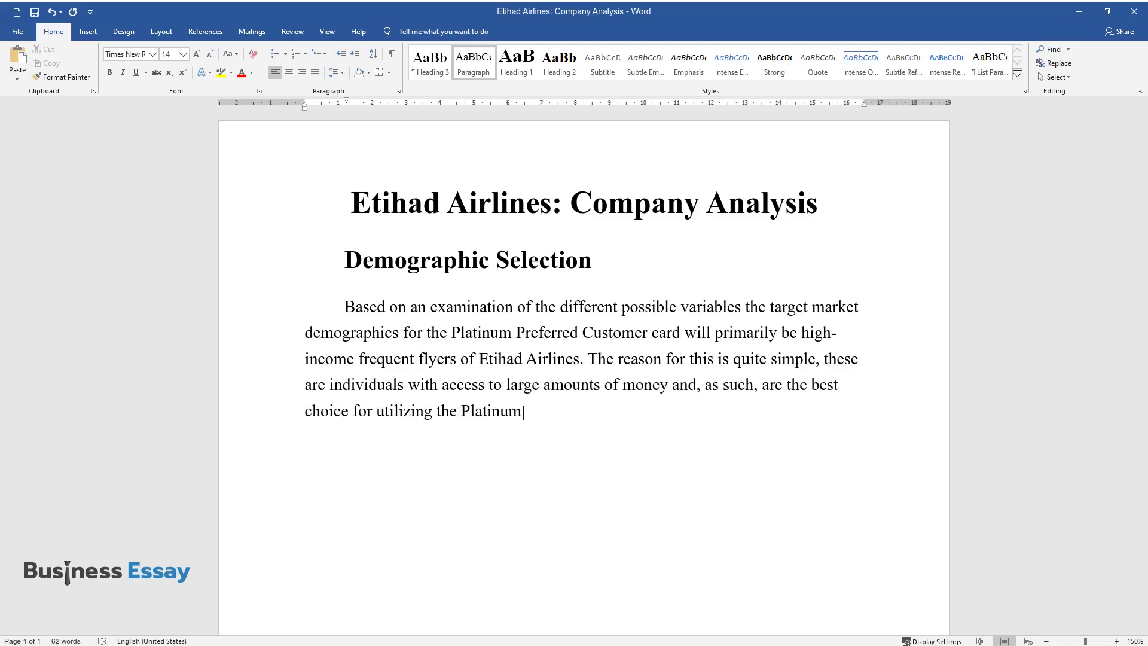
text( Preferred Customer card. It should)
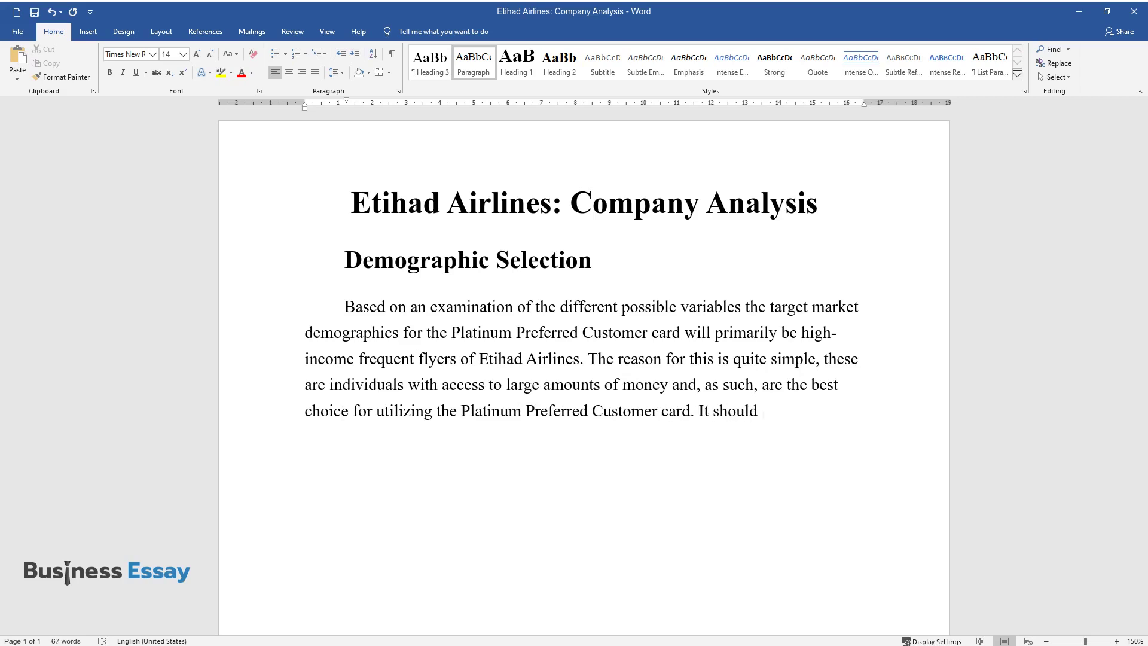
- Add the sentence noting that an estimated 60 to 70 percent of the frequent flyer clientele matching the specified requirements will be female clients
text( also be noted that through an examination of)
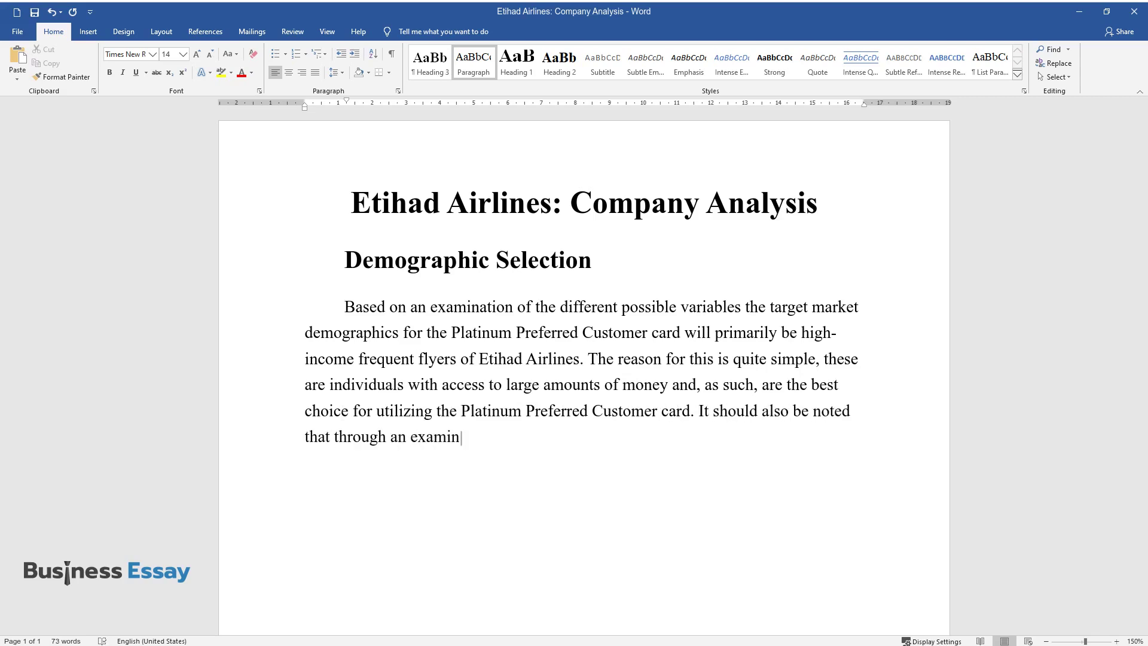
text( frequent flyer customers, )
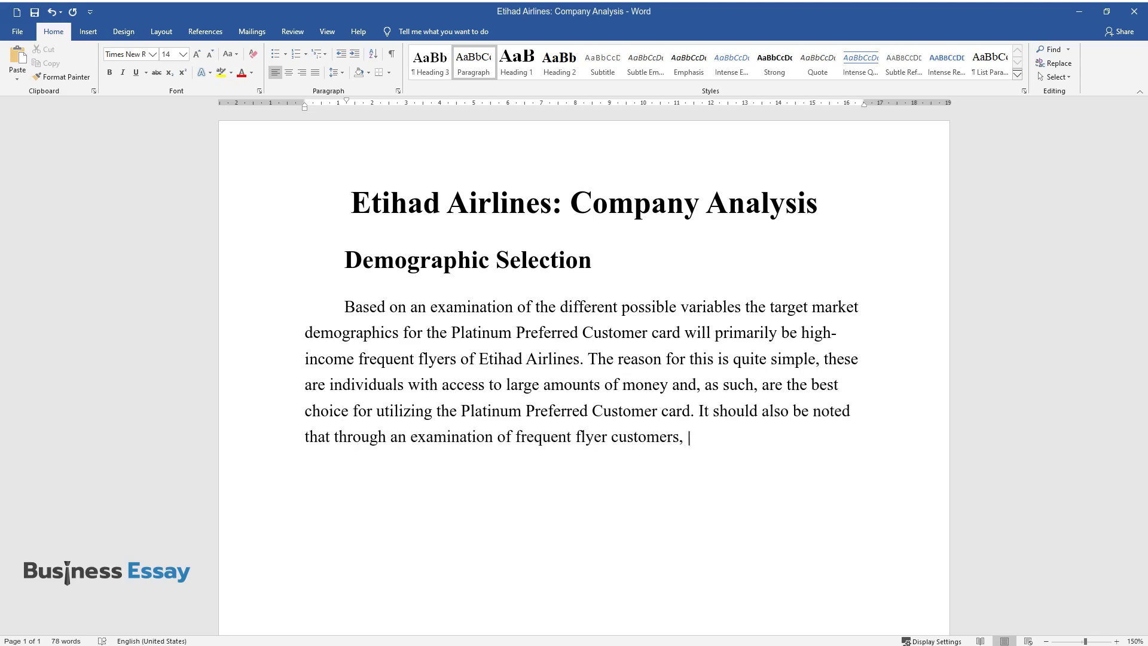
text(it is estimated that 60 to 70 percent of the clientele that ma)
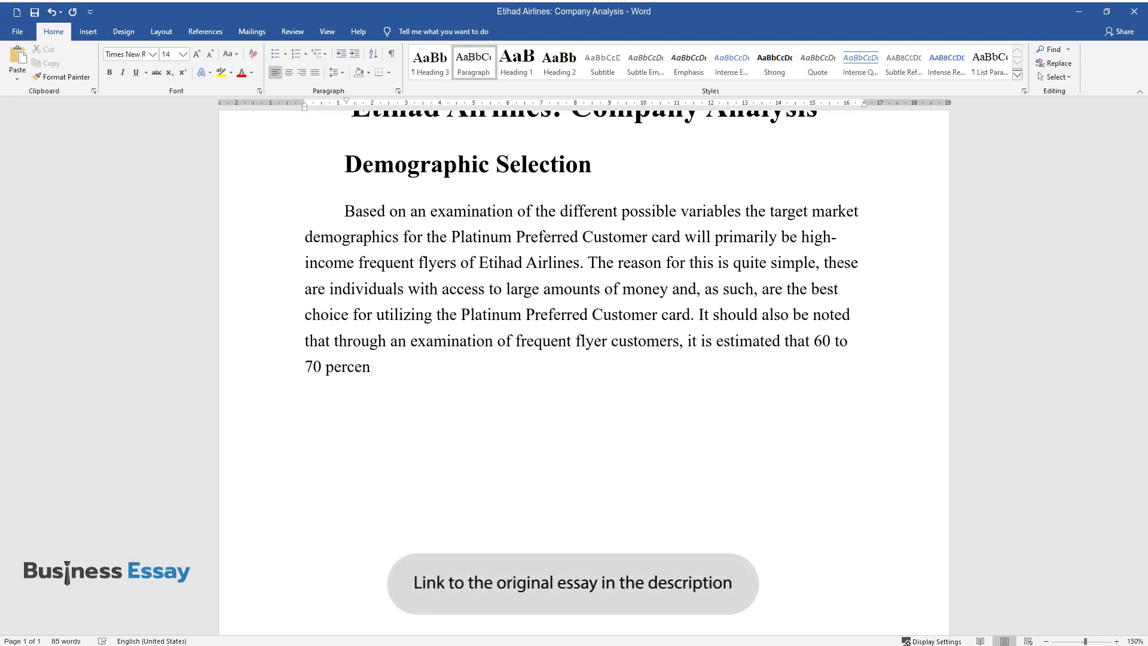
text(tch the sp)
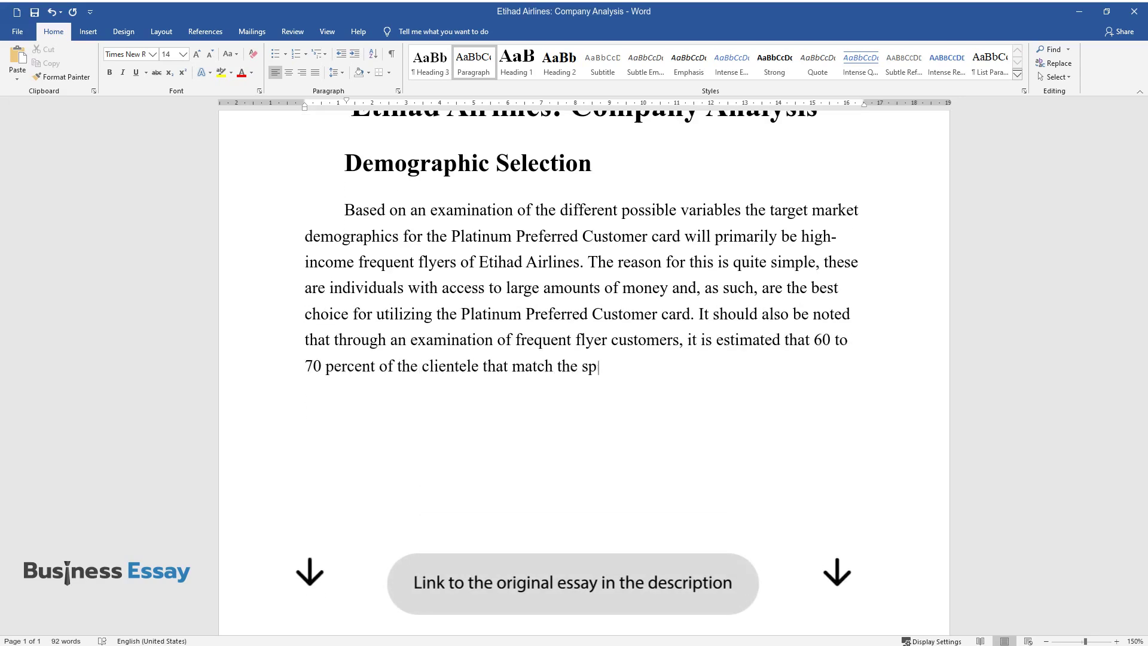
text(ecified requirements will be female)
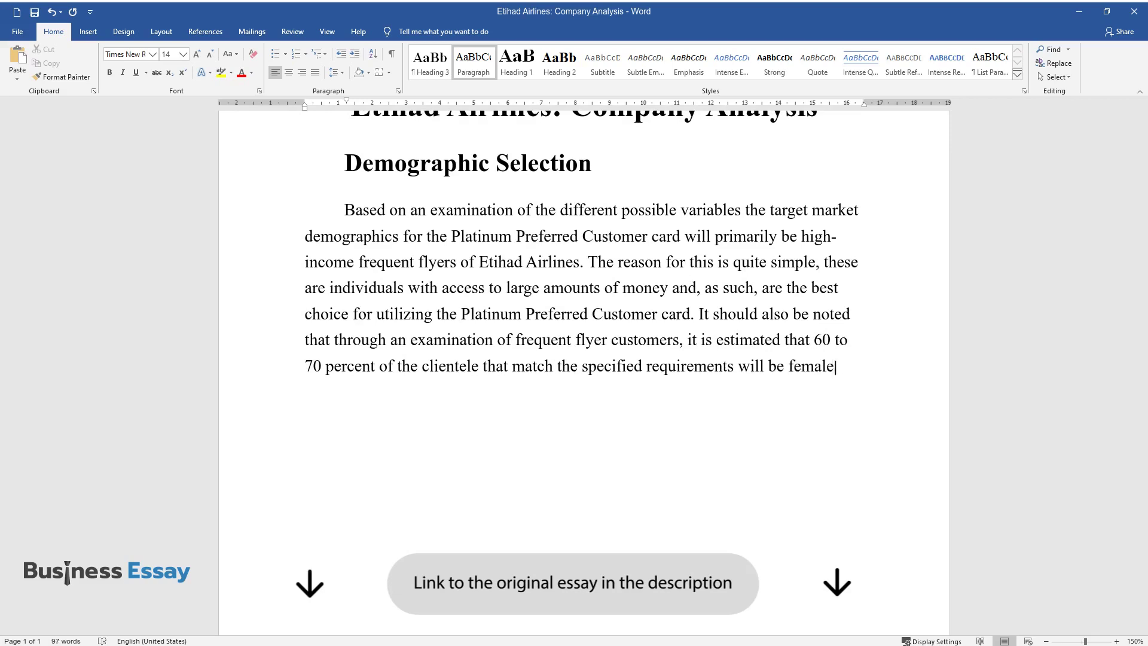
text( clients of the airline. The reasoni)
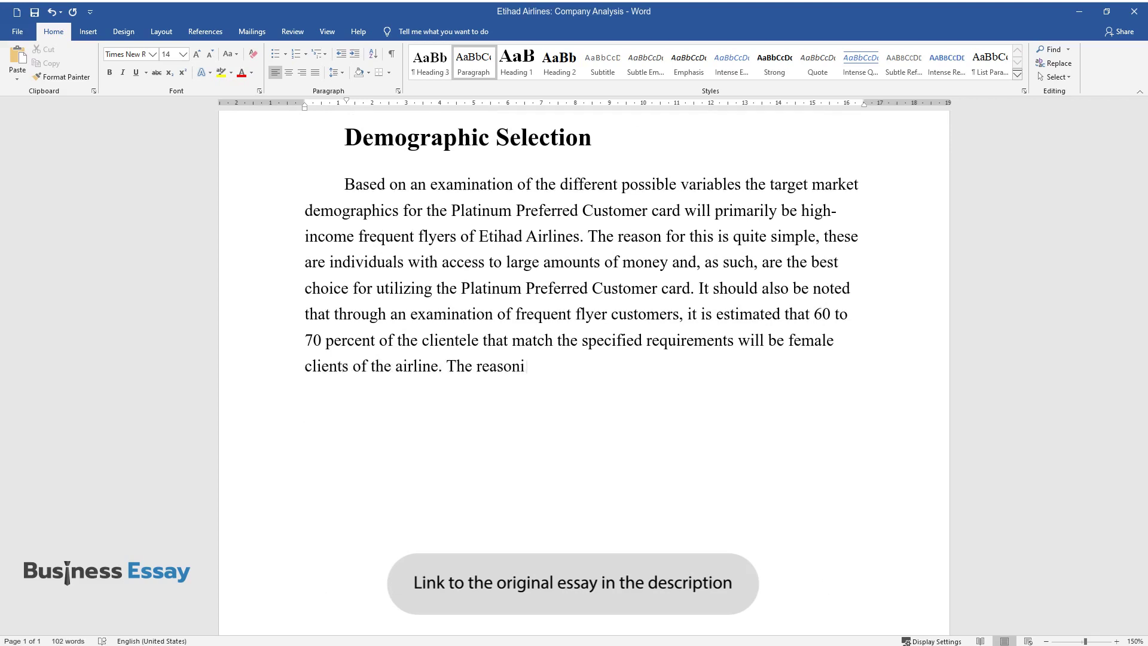
- Finish the paragraph by explaining that women are more likely to buy luxury good items and travel extensively for pleasure as compared to men
text(ng behind this is connected to the f)
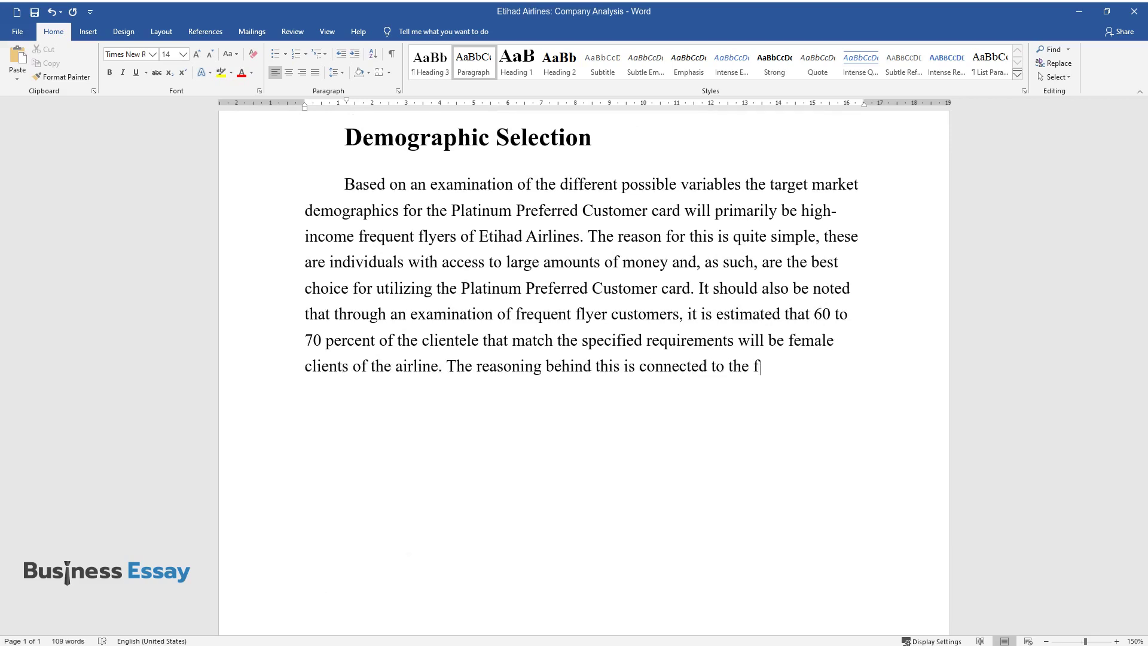
text(act that women are more likely to bu)
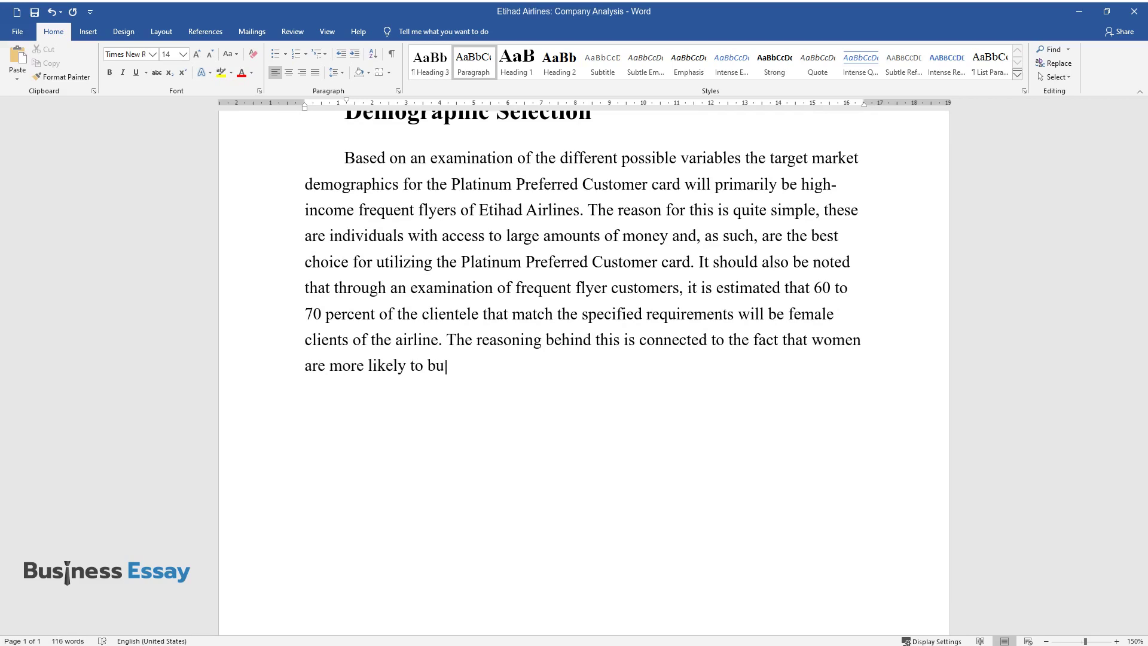
text(y luxury good items and travel exte)
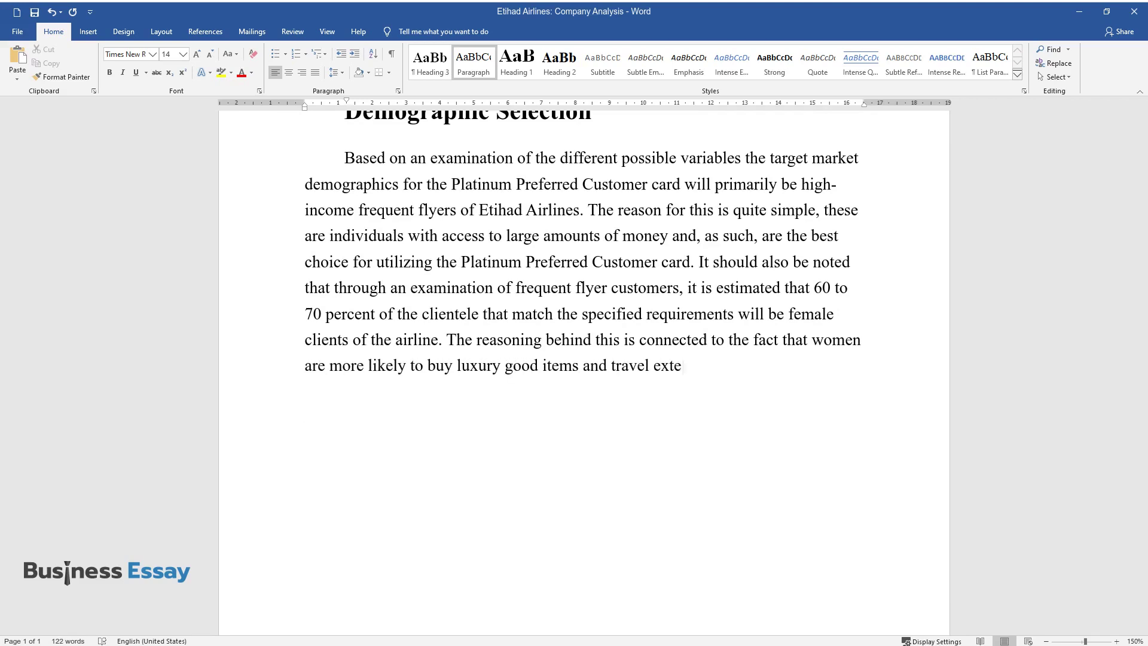
text(nsively for pleasure as compared to men.)
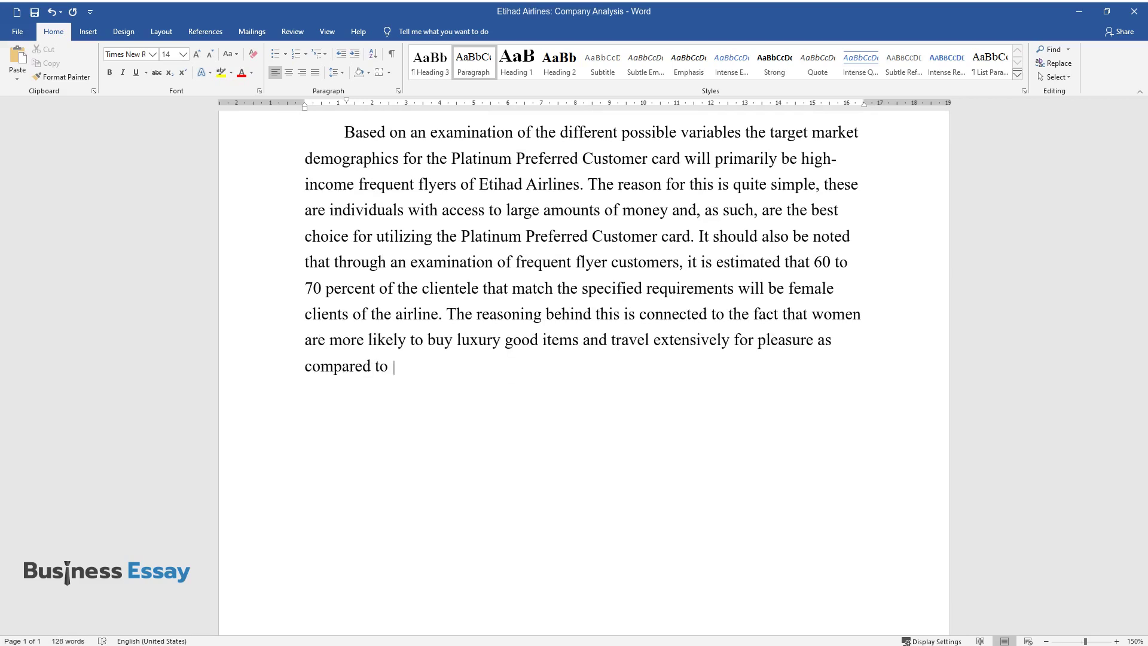
- Add the second-level heading "Geographic Selection" after the demographic paragraph and start a body paragraph under it
key(Return)
text(Geograph)
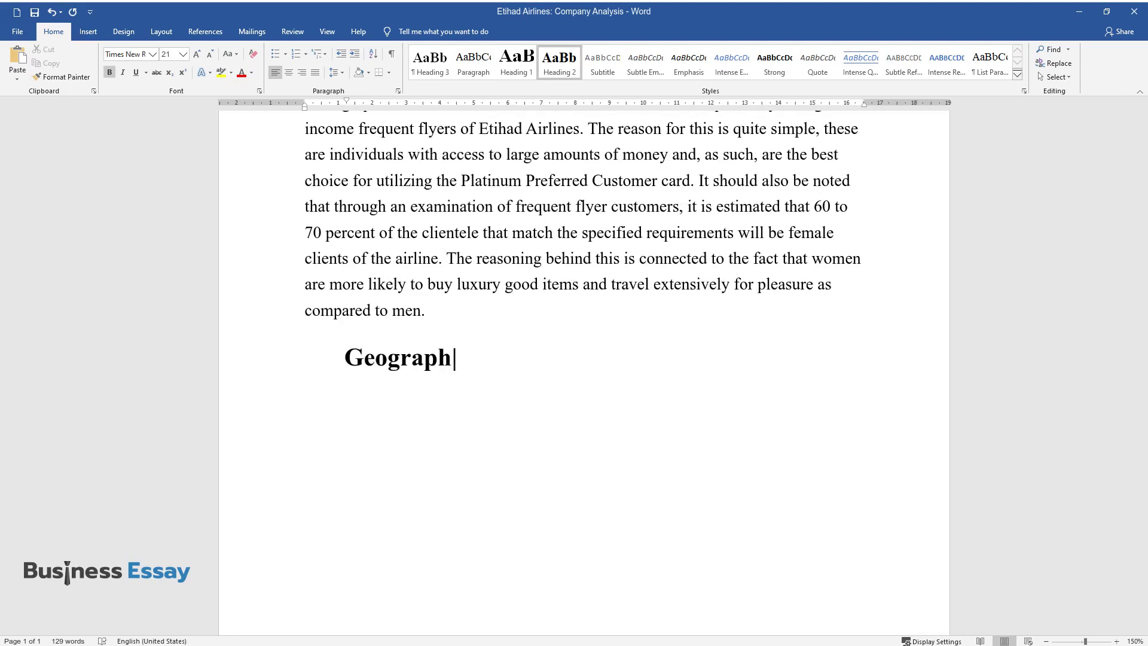
text(ic Selection)
key(Return)
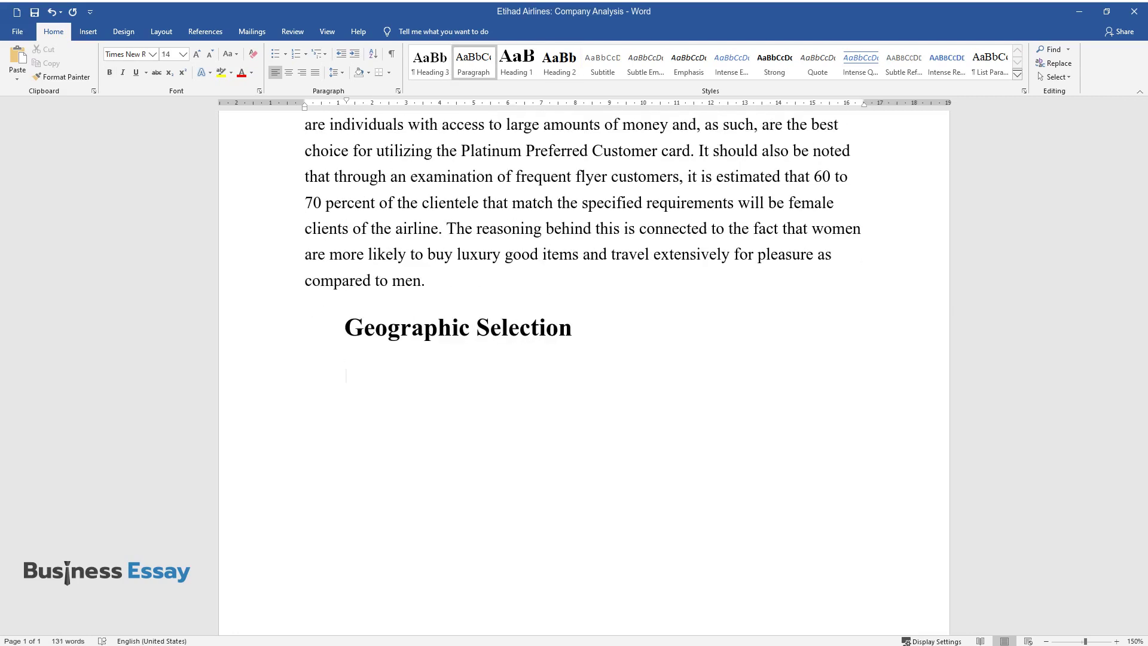
- Write that the campaign's geographic selection was based on cities with the highest standard of living from Etihad's selection of flight routes
text(All in all, the geogra)
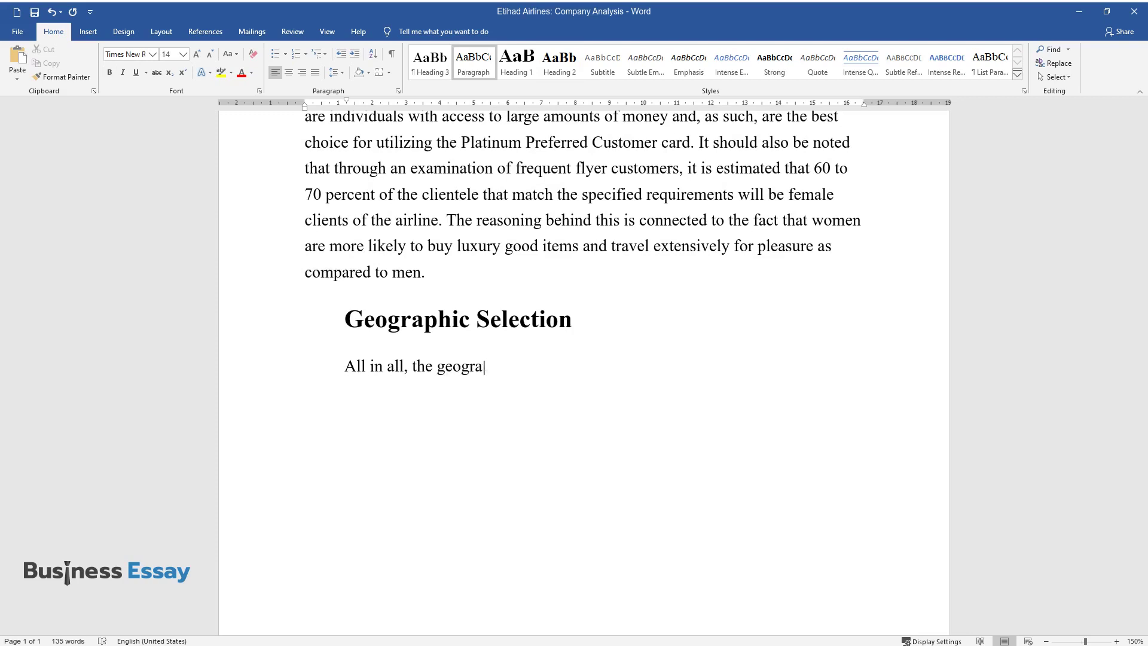
text(phic selection for this campaign wa)
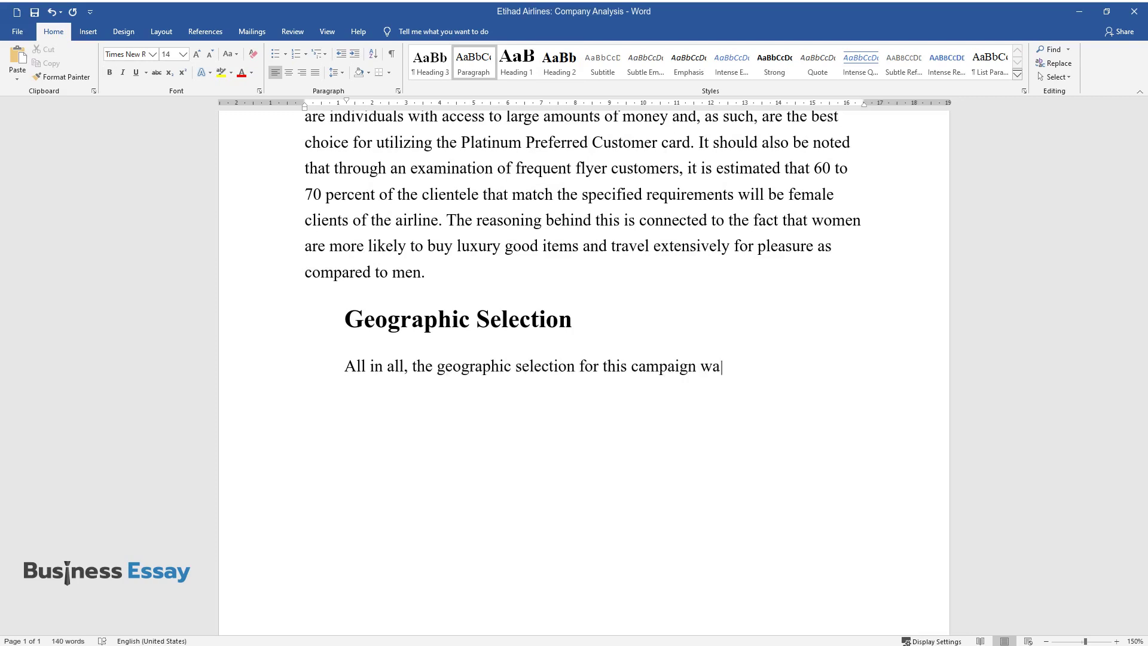
text(s based on cities with the highest)
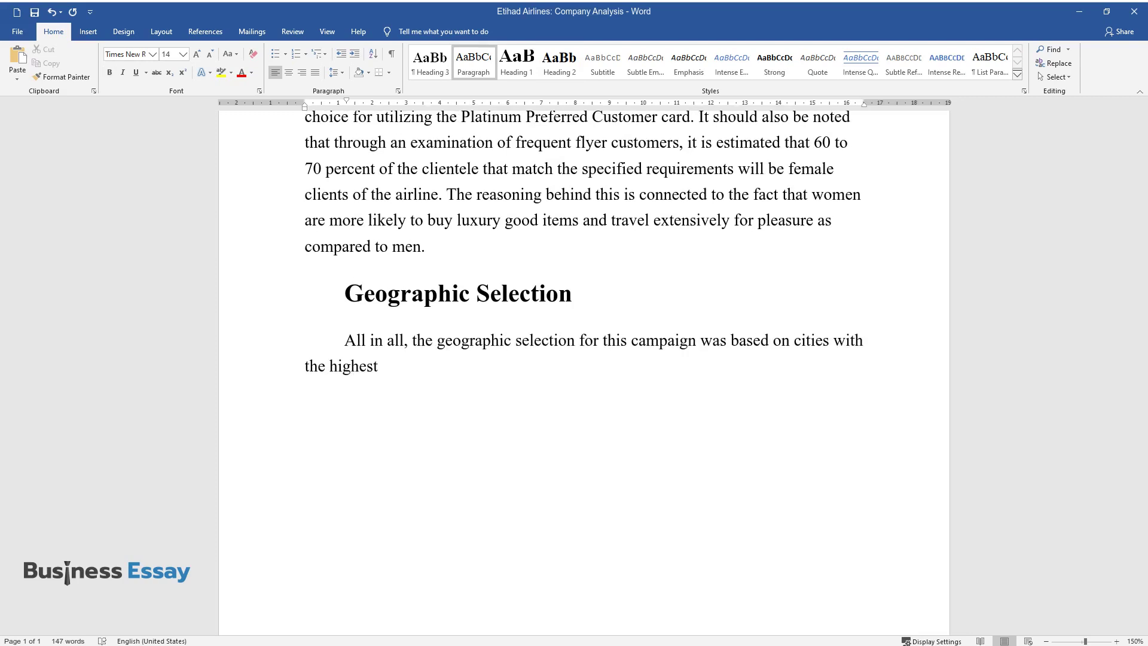
text( standard of living from Etihad's selection of fligh)
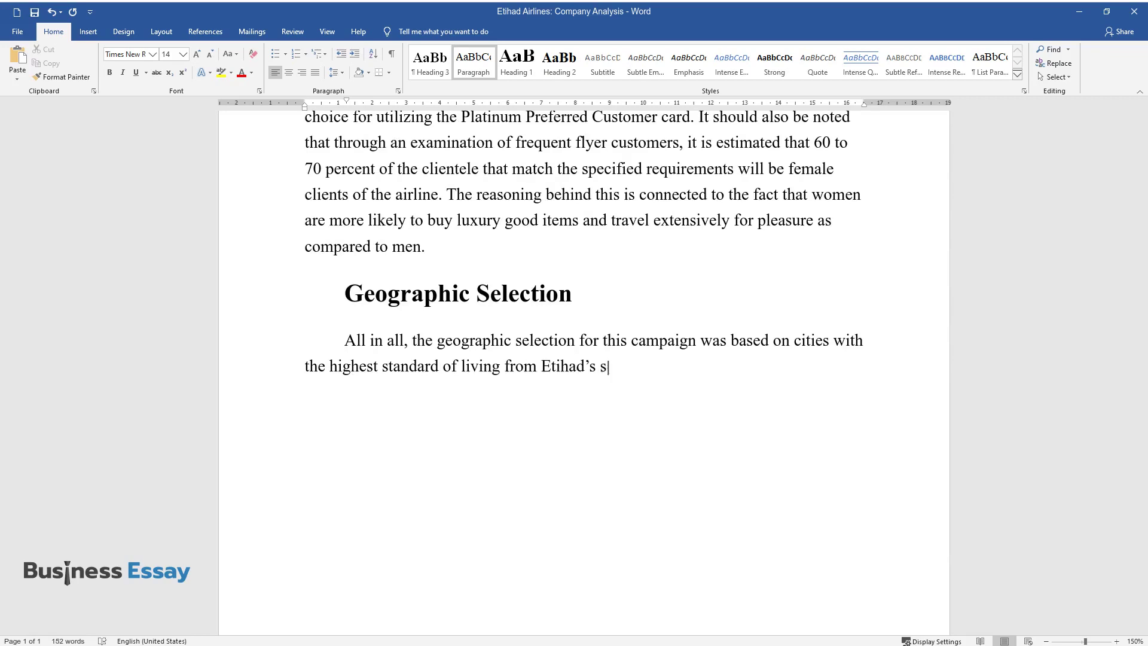
text(t routes. The rea)
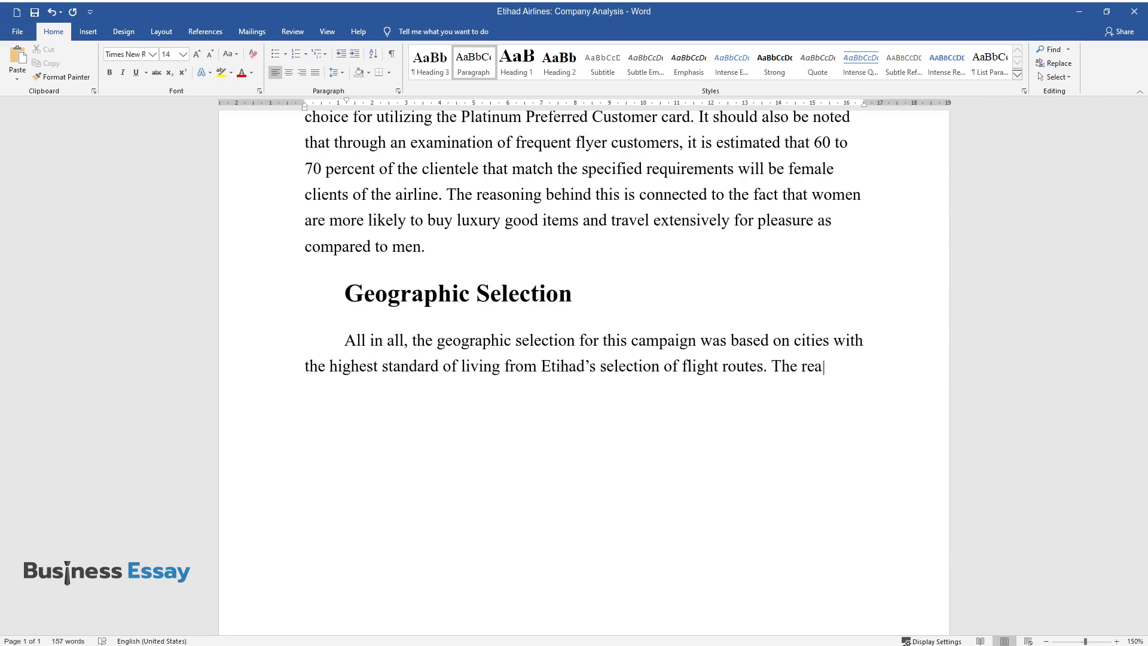
- Add the reason that these areas represent locations with the highest concentration of shops, services, and amenities that a Platinum Preferred Customer card would enjoy
text(son behind this was quite simple, t)
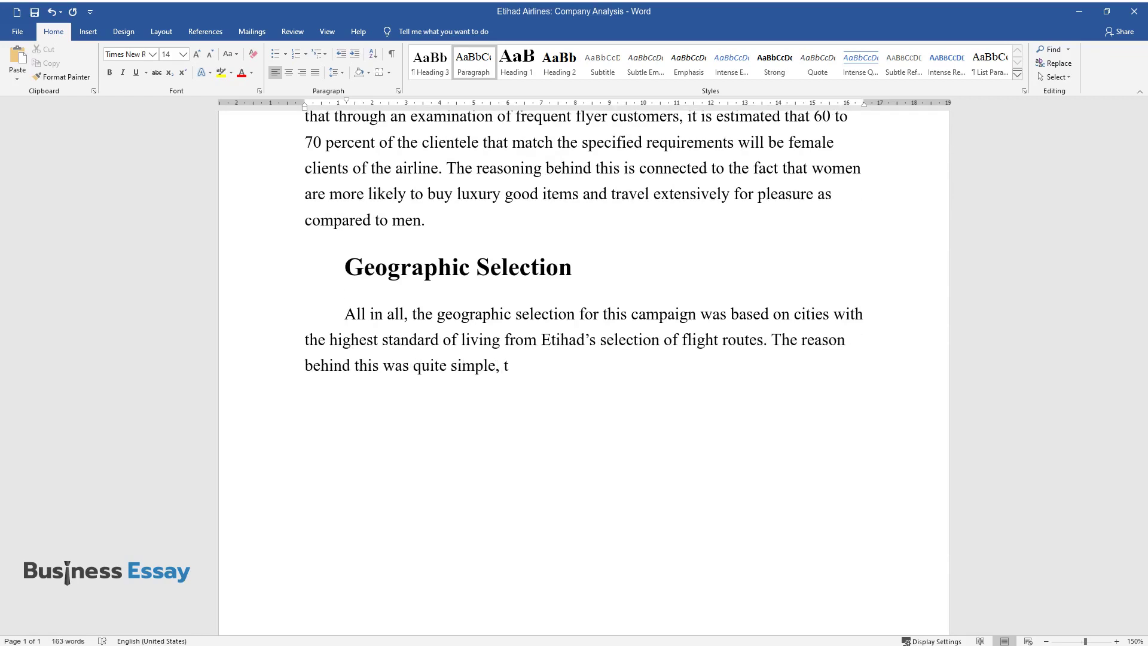
text(hese areas represent locations wit)
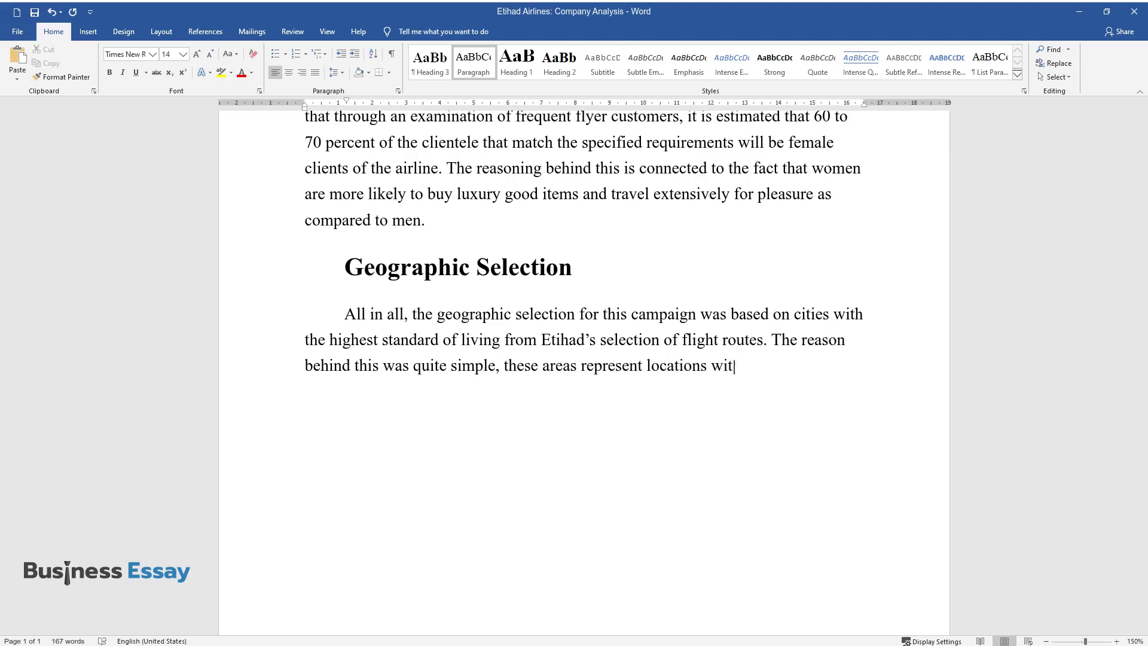
text(h the highest concentration of shop)
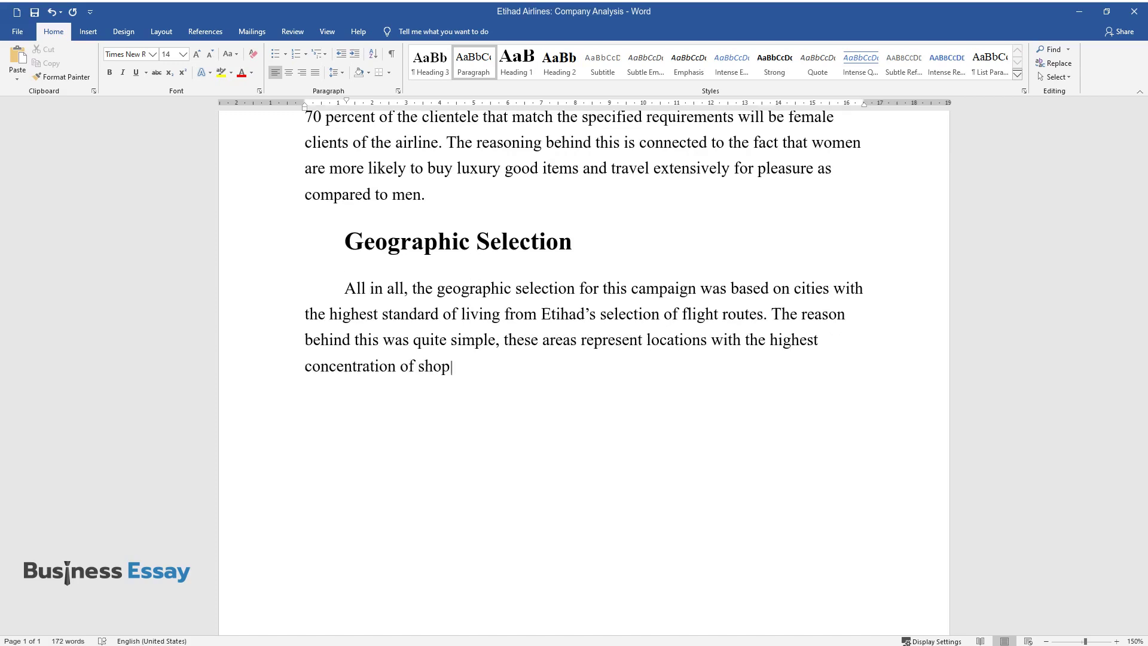
text(s, services, and amenities that a)
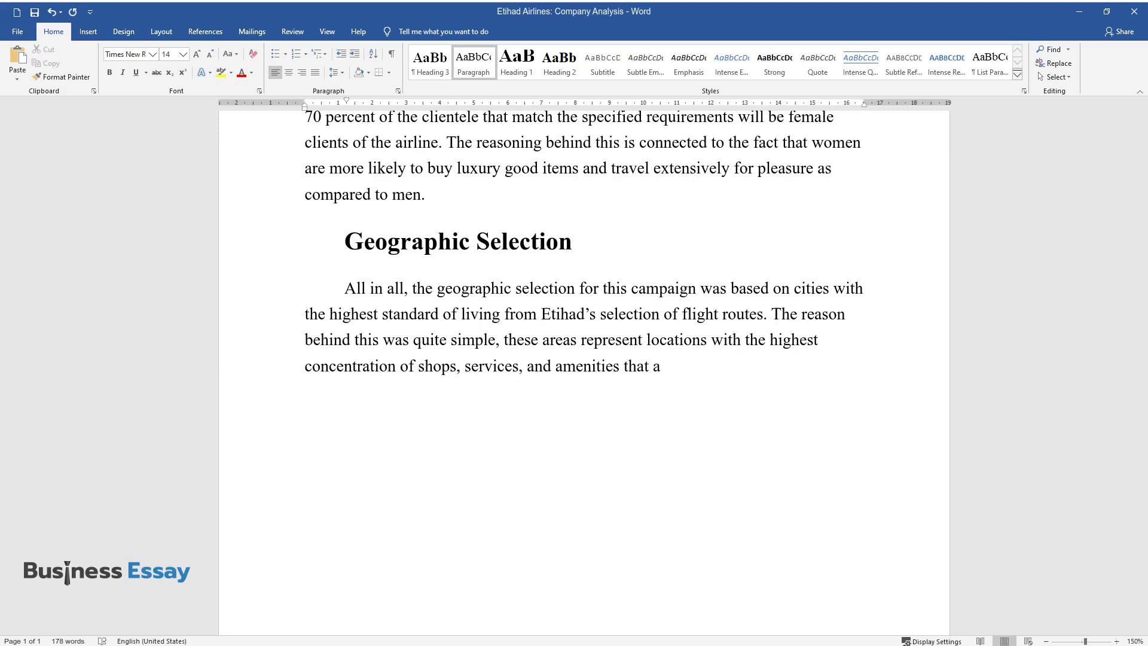
text( Platinum Preferred Customer card wo)
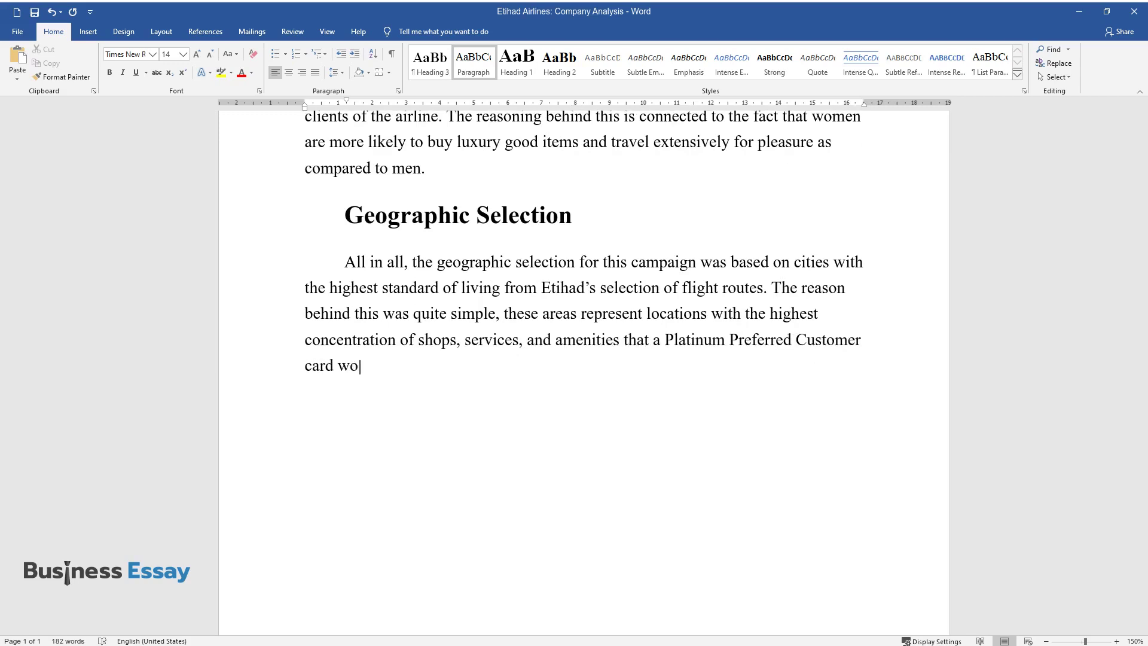
text(uld enjoy. These locations have ac)
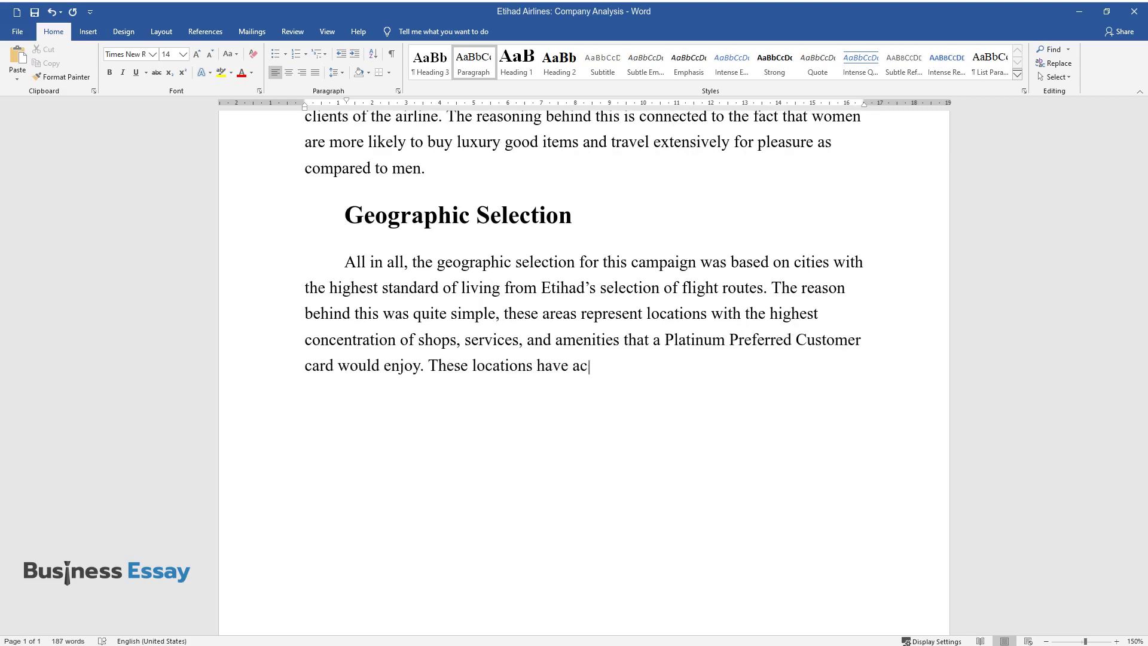
- Write that these locations have access to airport lounges, delivery services, high-end shops, concierge services, and other such amenities simply not available in other locations
text(cess to airport lounges, delivery s)
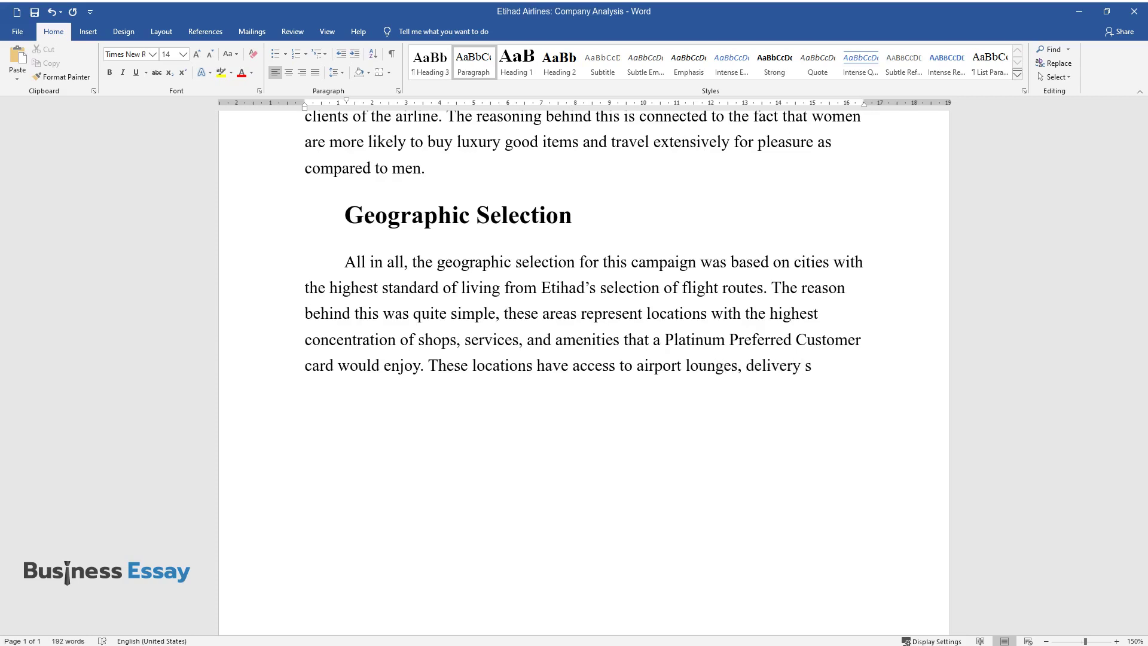
text(ervices, high-end shops, concierge)
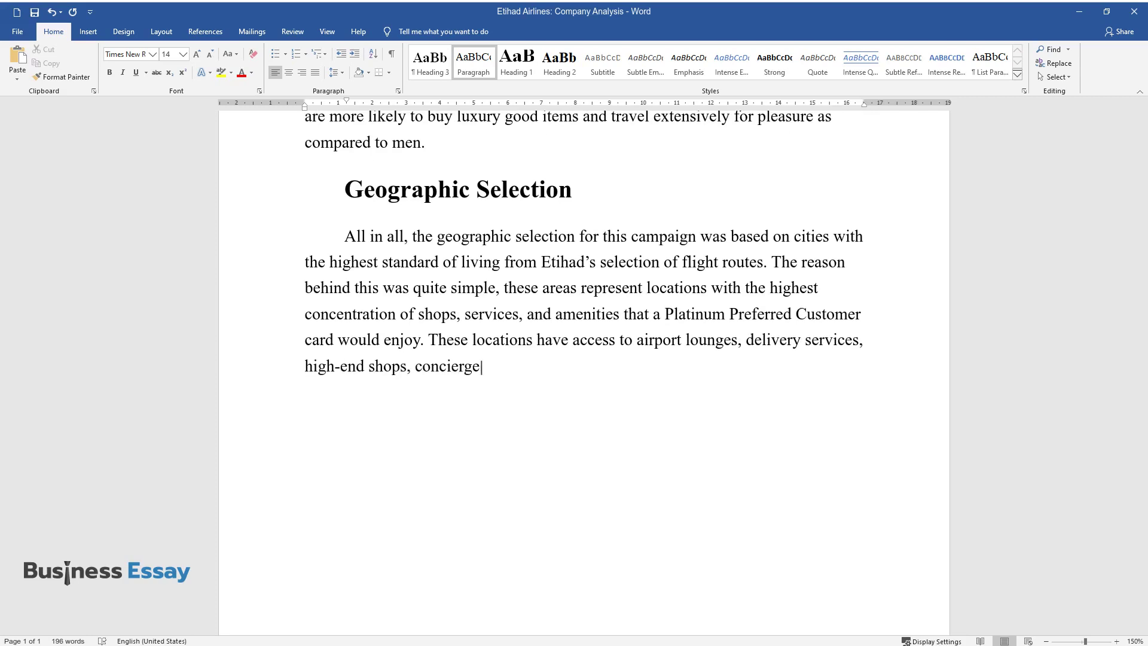
text( services, and other such amenities)
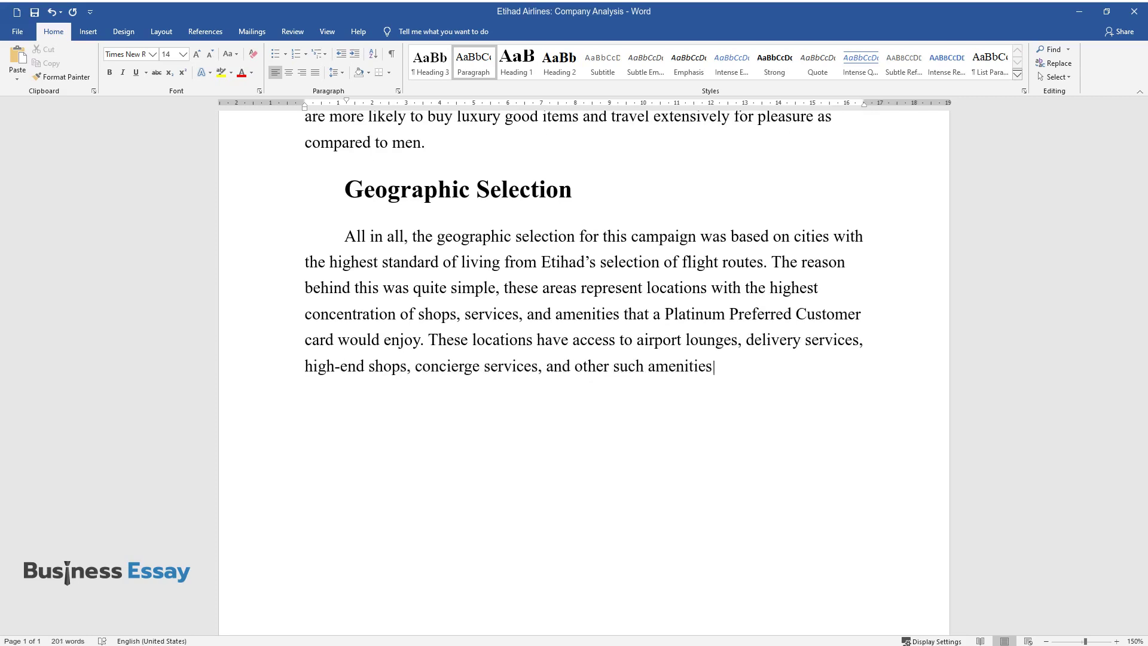
text( that are simply not available in other loc)
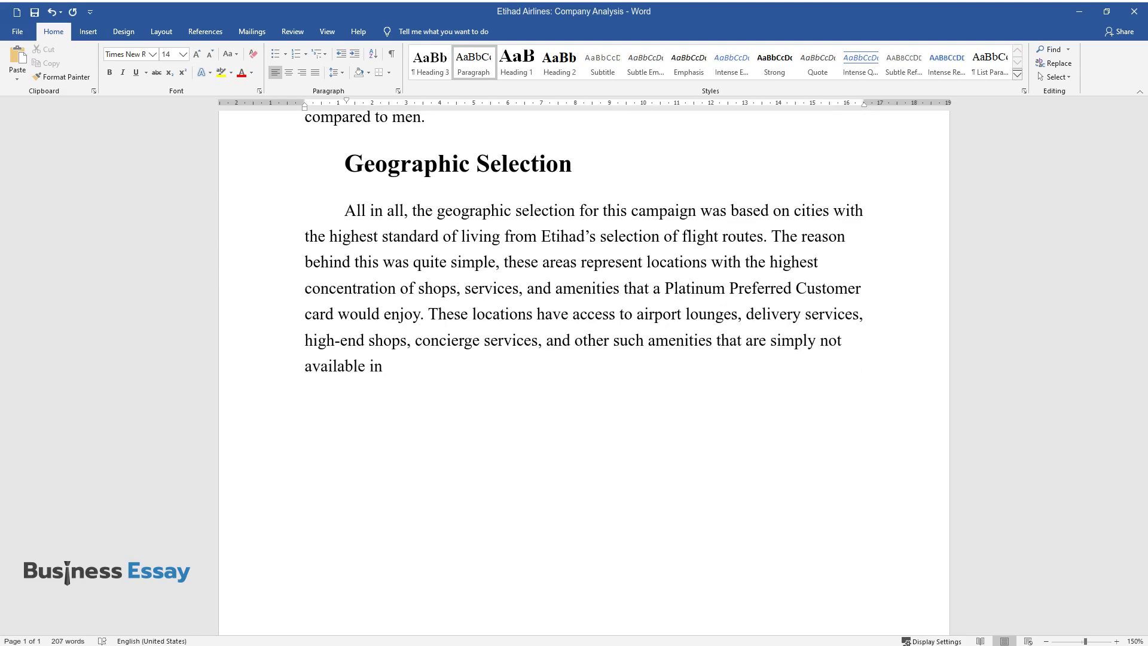
- Close the geographic paragraph by stating that, by focusing on these locations, the company will be able to provide the services it promised to its clients
text(ations. As such, by focusi)
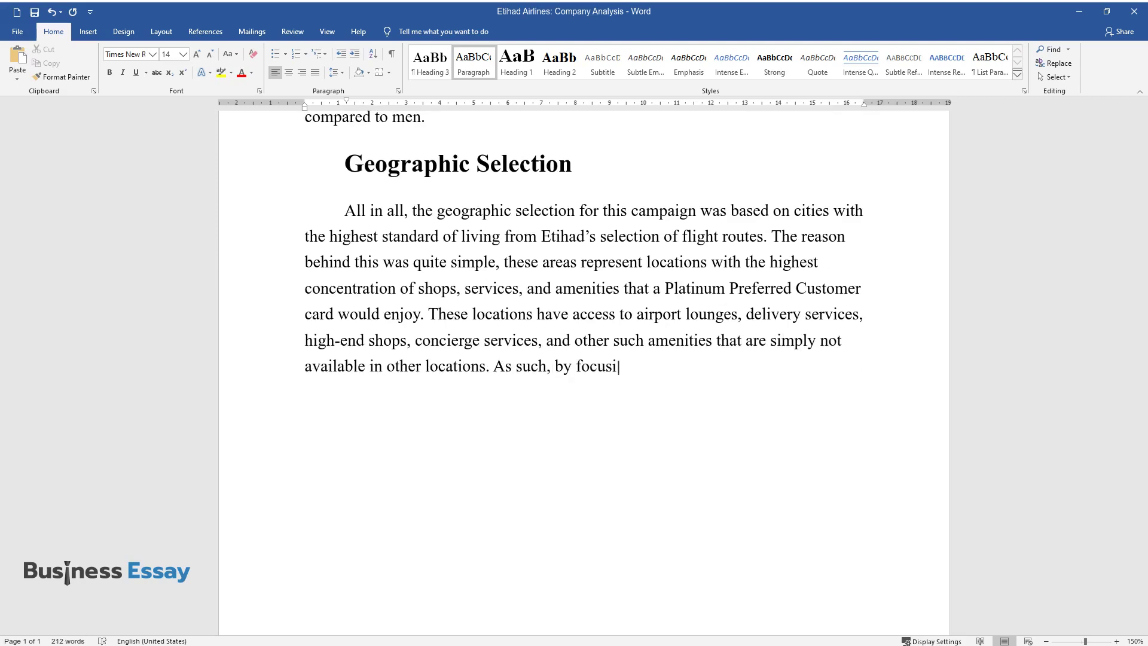
text(ng on these locations the company)
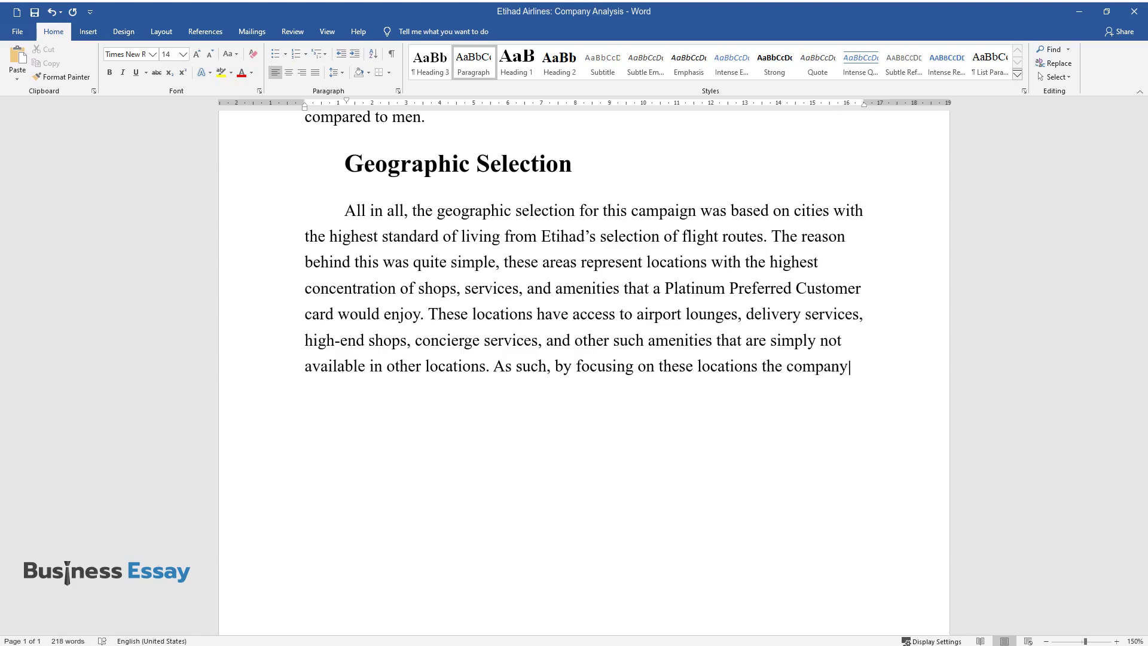
text( will be able to provide the service)
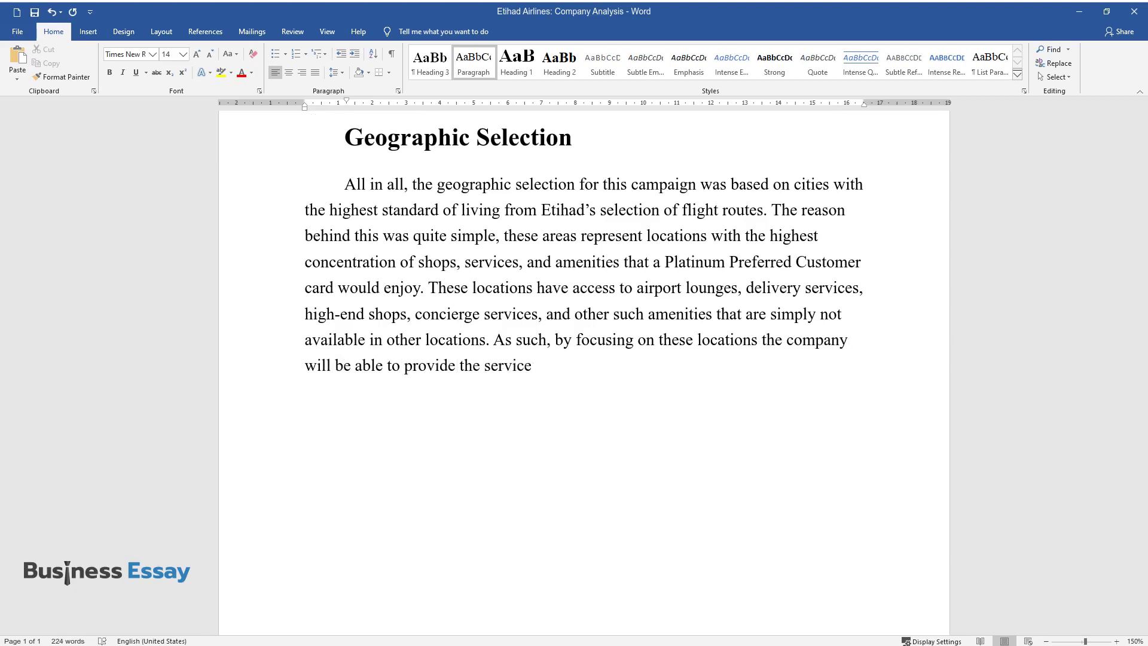
text(s it promised to its clients.)
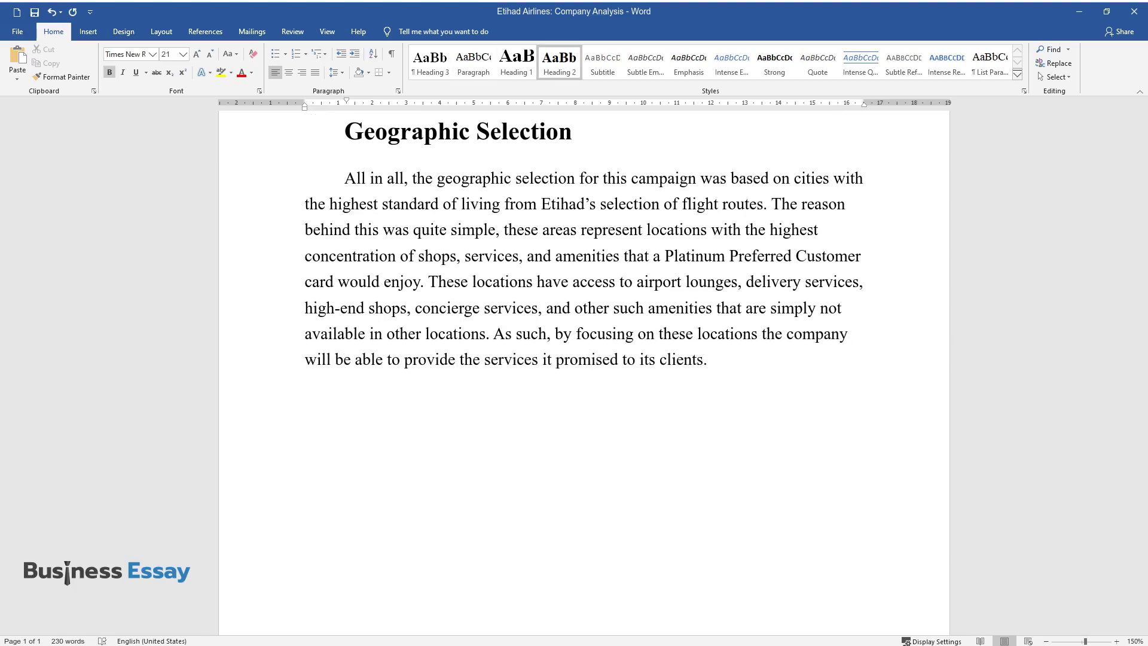
- Add the second-level heading "Product Design" after the geographic paragraph and start a body paragraph under it with "The basis"
key(Return)
text(Product Des)
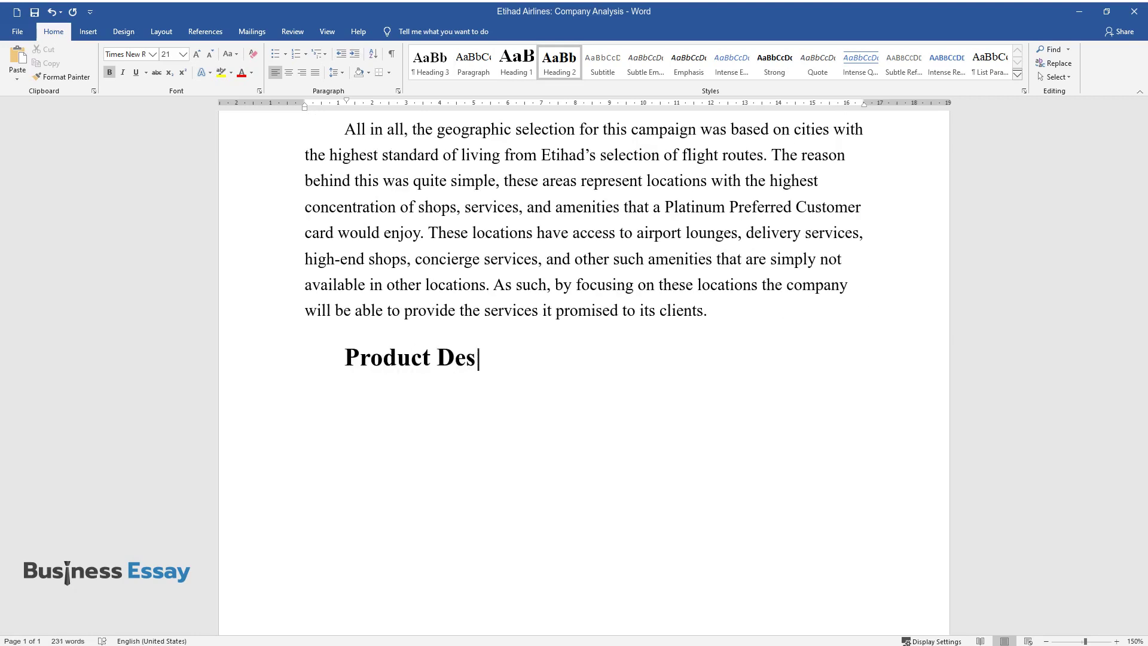
text(ignThe basis be)
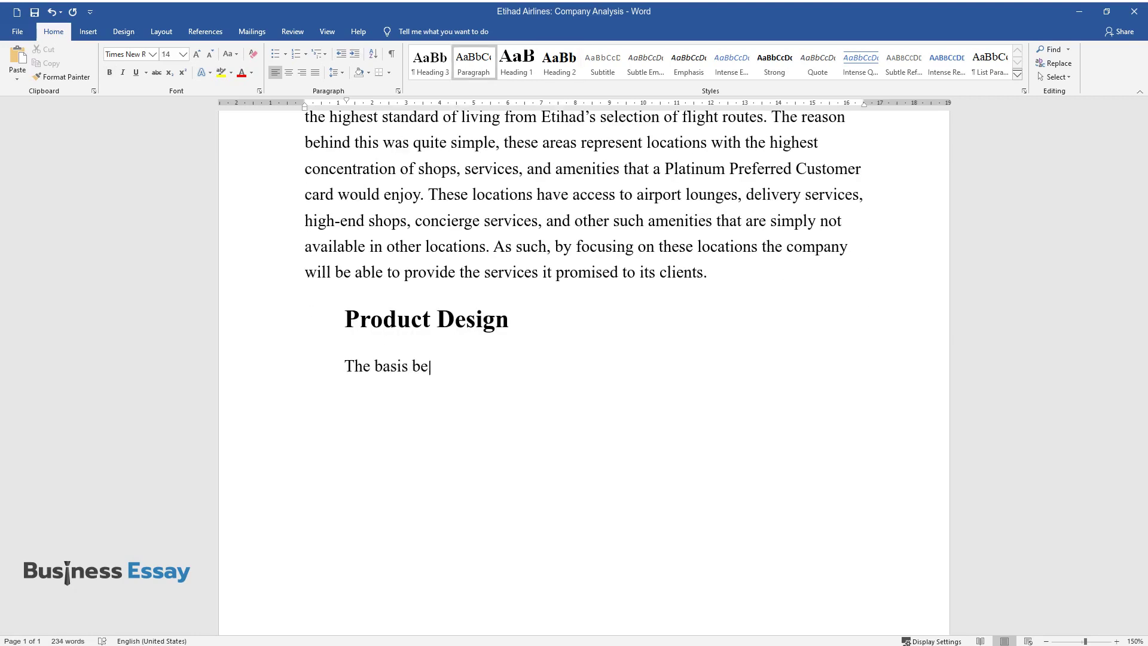
- Write that the basis behind the product design was simple: the credit card industry connects special amenities, services, and exclusive offers to particular credit cards
text(hind the product design was simple )
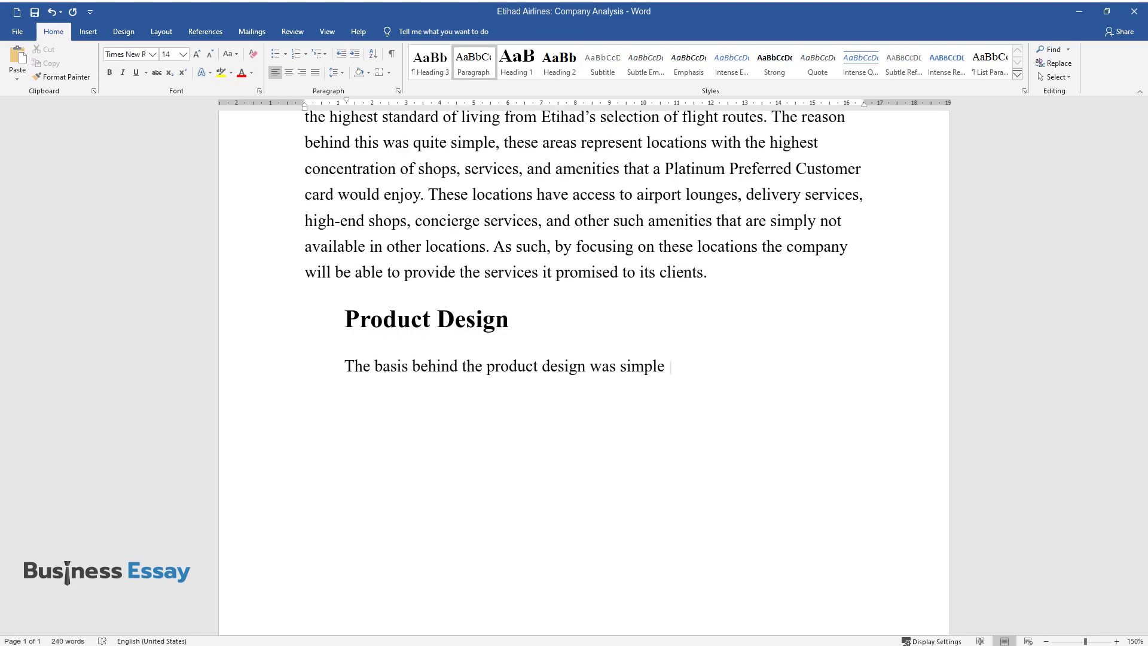
text(the credit card industry has been co)
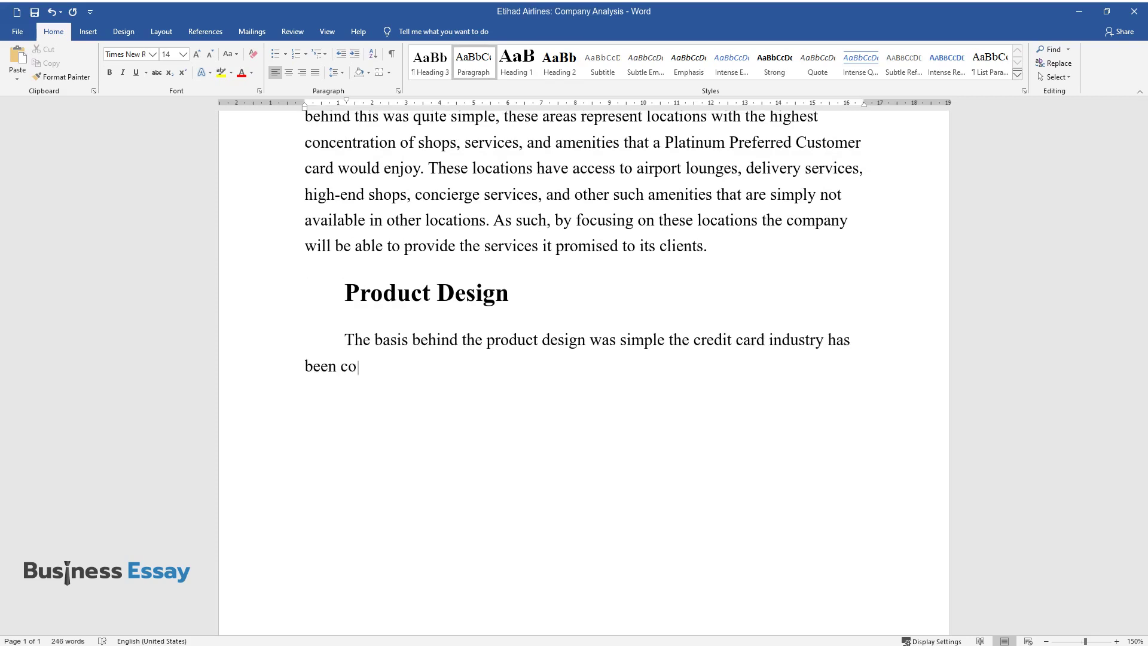
text(nnecting special amenities, services)
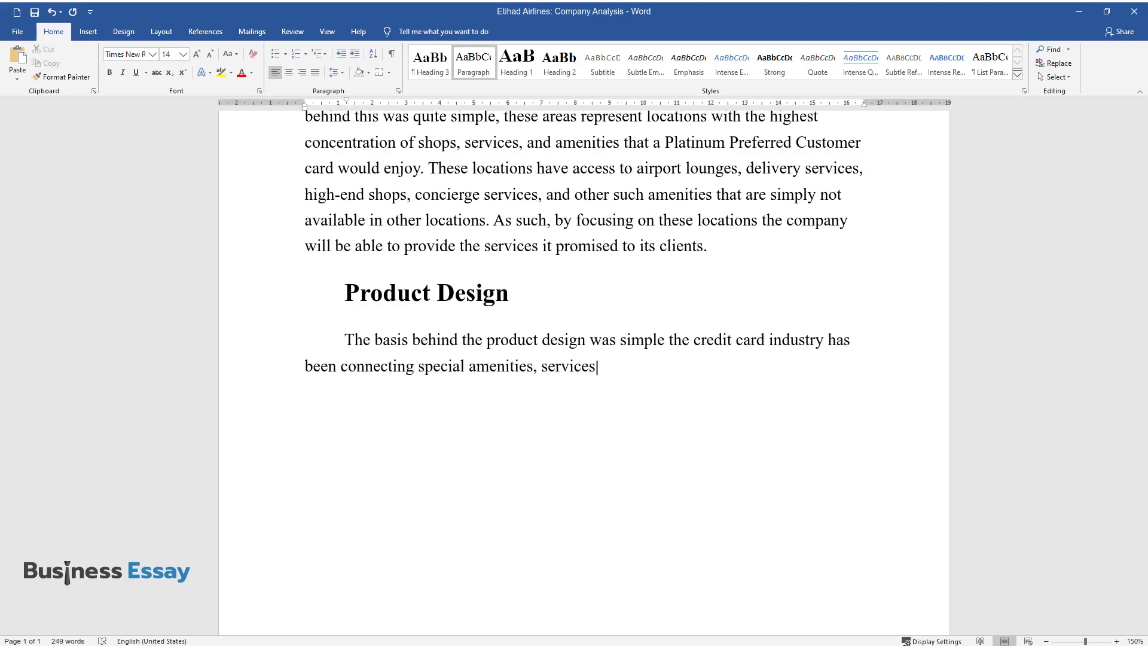
text(, and exclusive offers to particula)
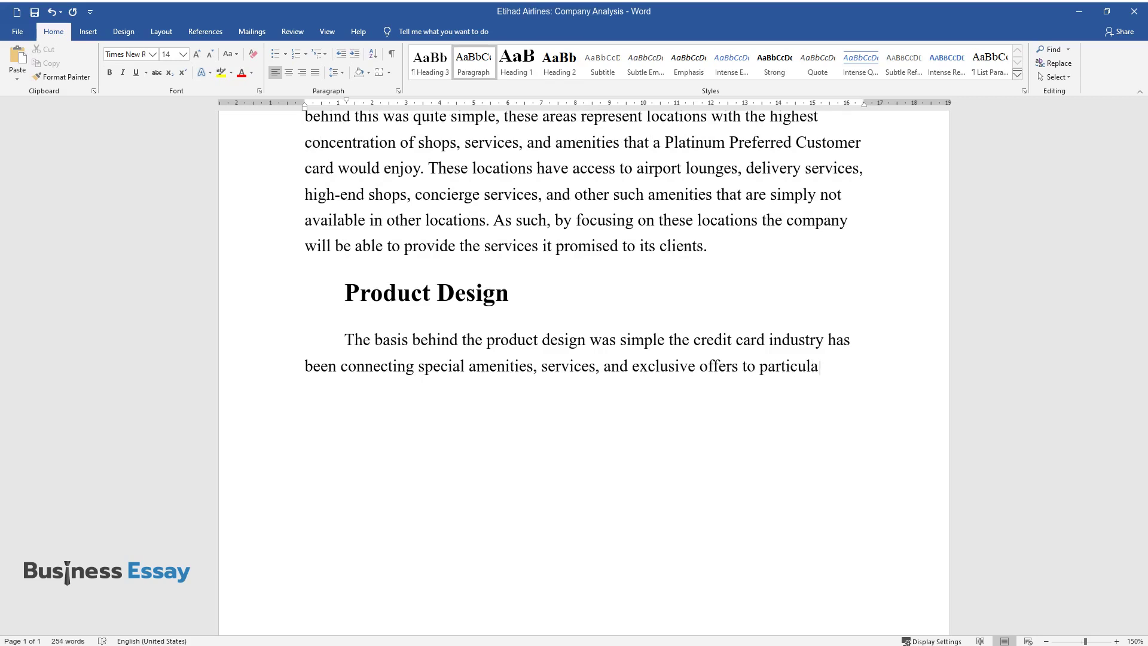
- Continue that Etihad is well poised to take advantage of this trend by developing its own card and enticing frequent passengers to acquire one
text(r credit cards and, as such, Etihad )
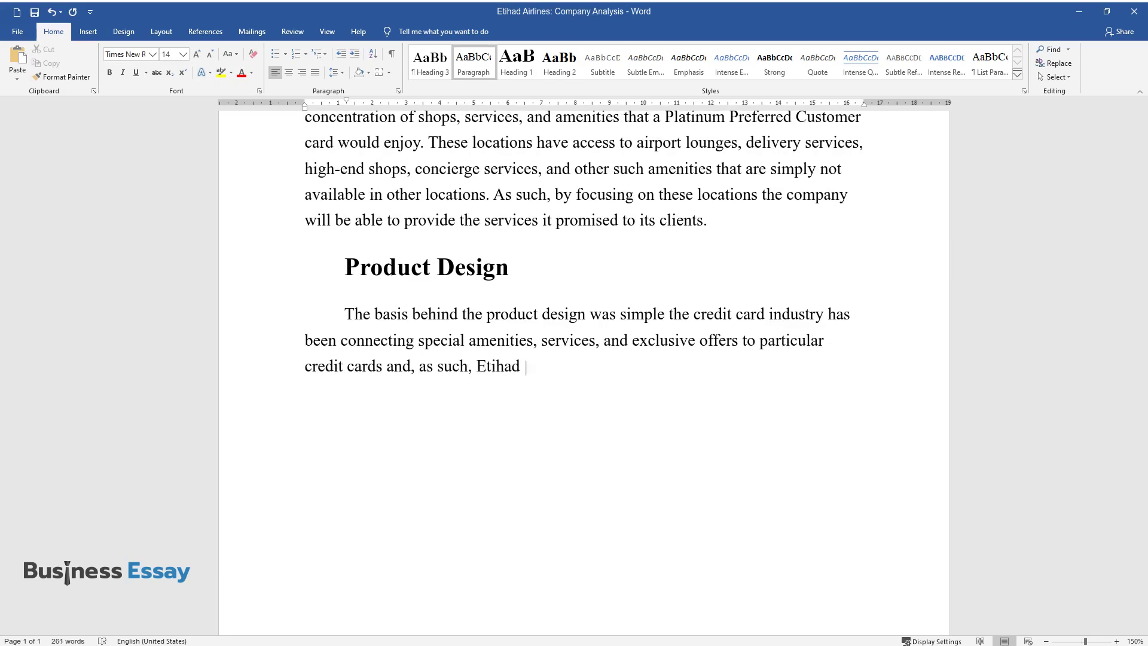
text(is well poised to take advantage of )
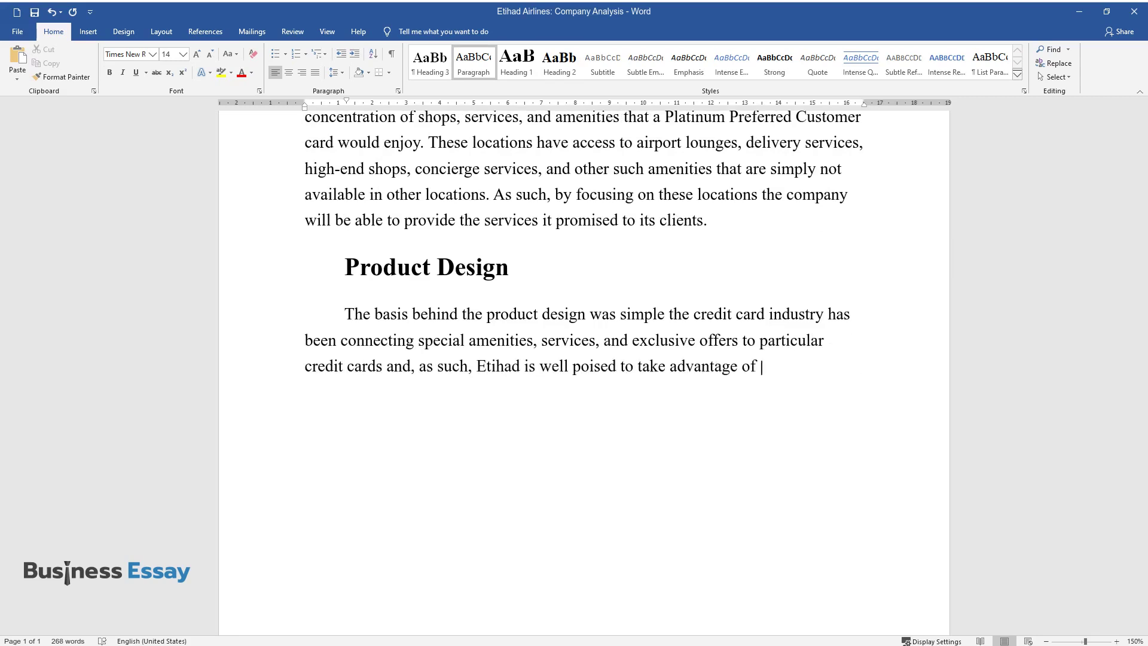
text(this particular trend by developing )
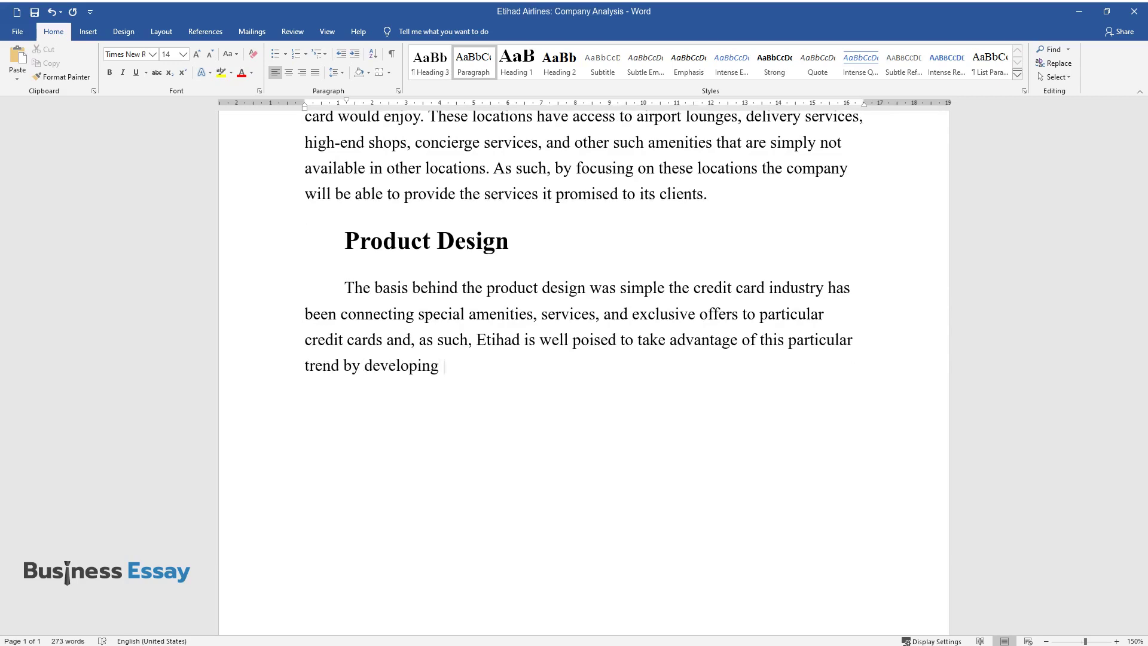
text(its own card and enticing the passe)
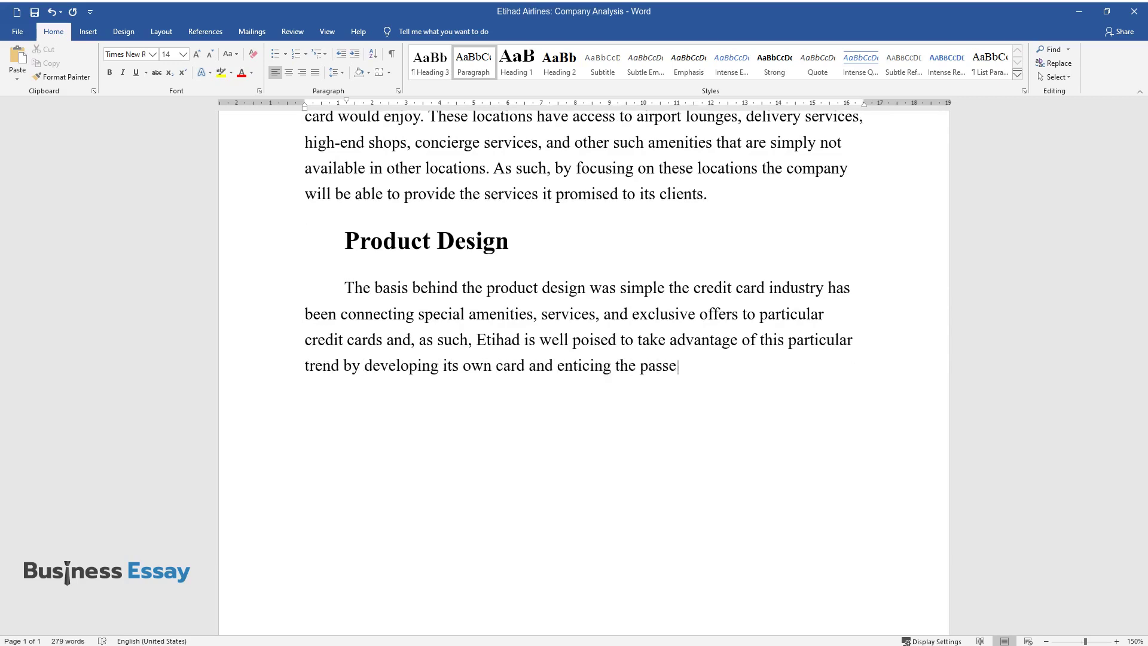
text(ngers that use the airline frequently to acquire one. The reaso)
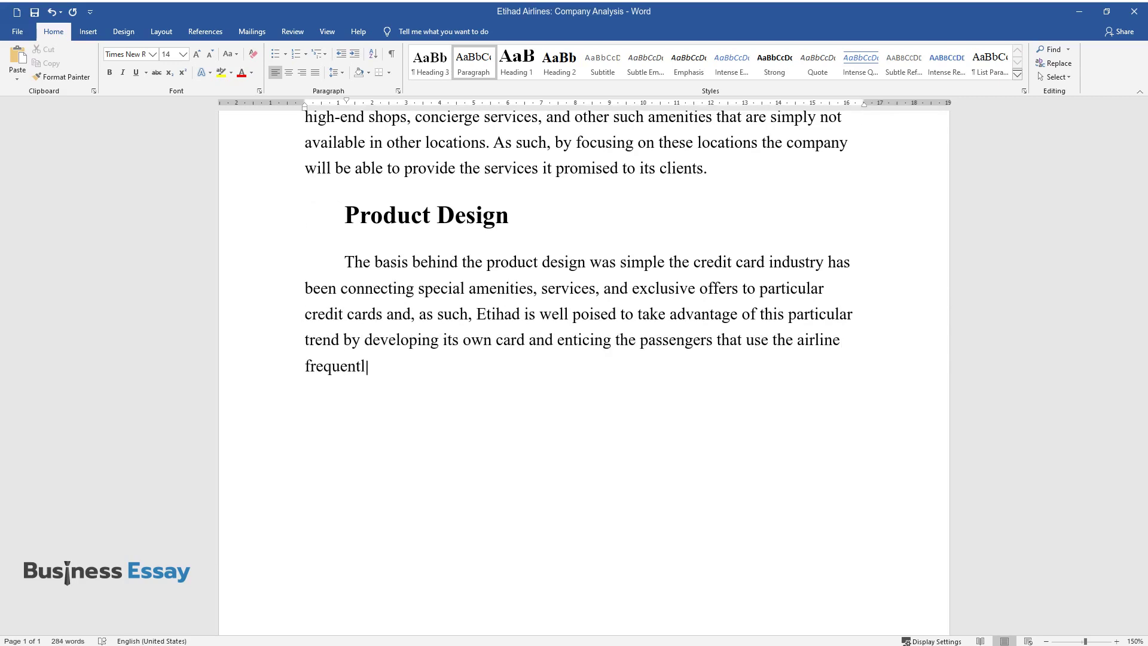
- Explain that such services are included with the card package because ownership of particular credit cards these days has actually become a status symbol
text(n such se)
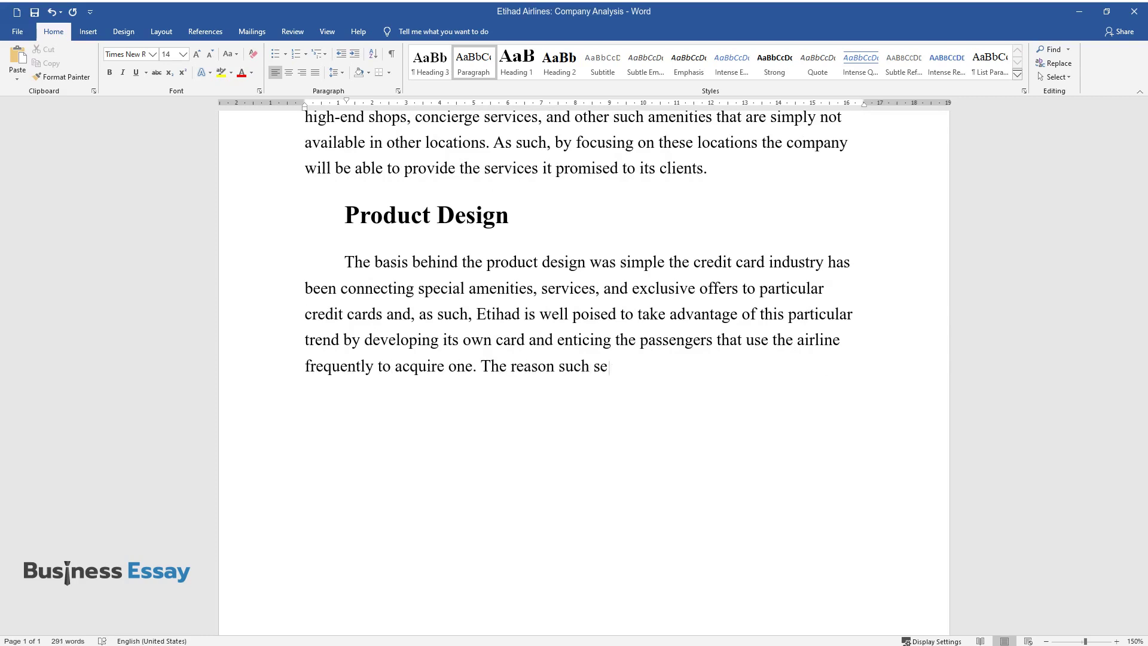
text(rvices are included with the card p)
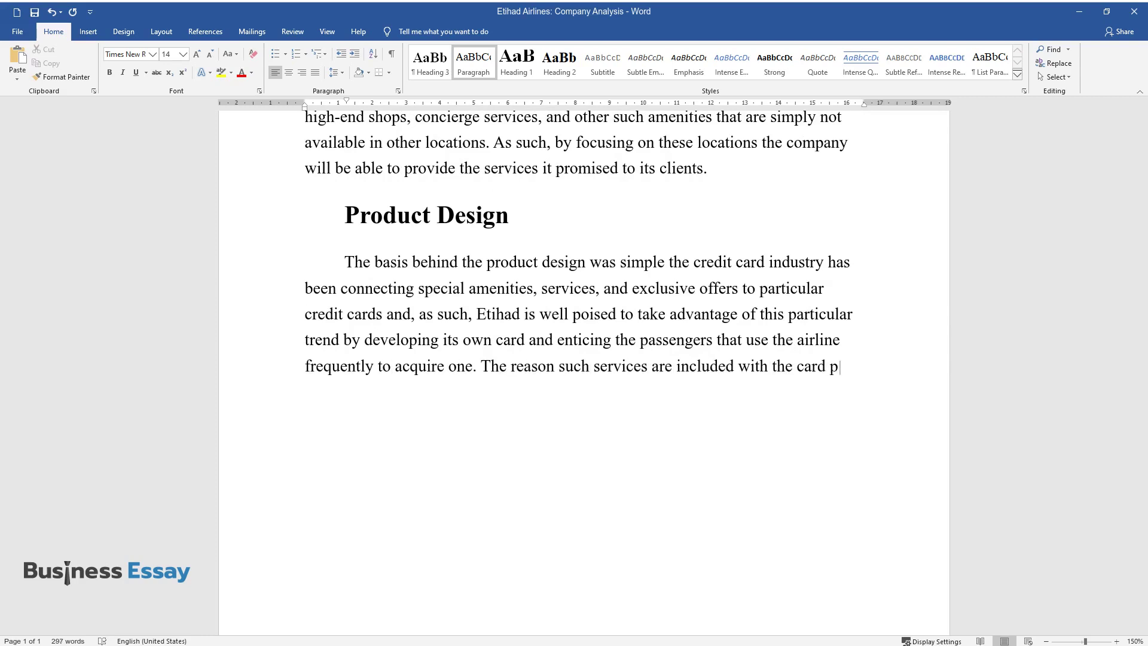
text(ackage is due to the fact that owne)
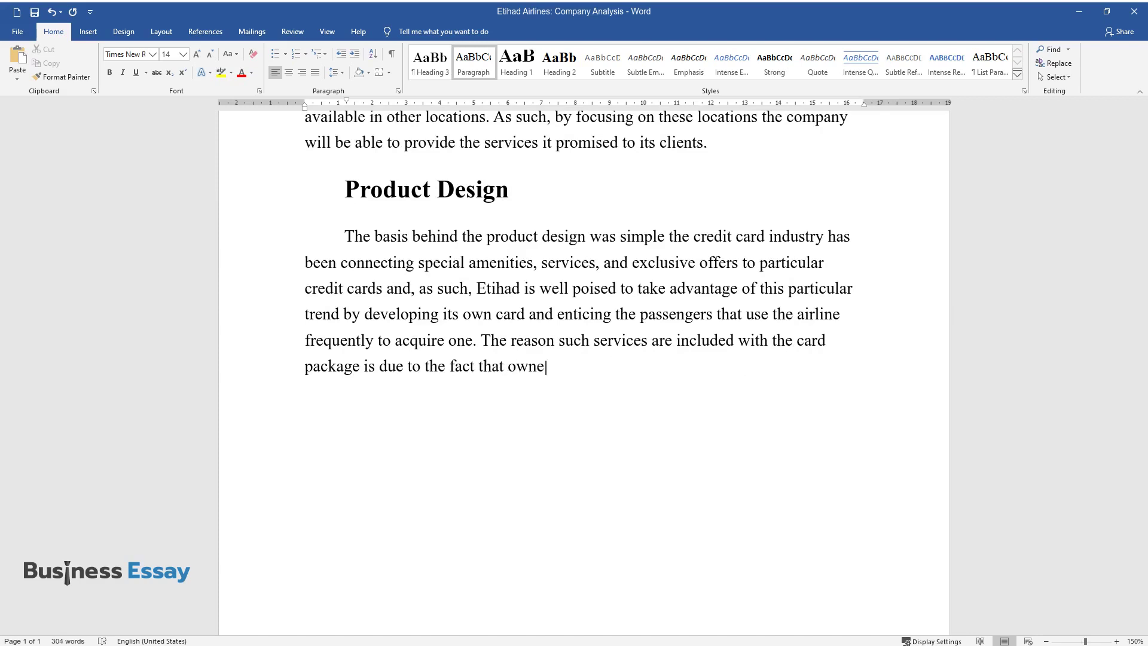
text(rship of particular credit cards the)
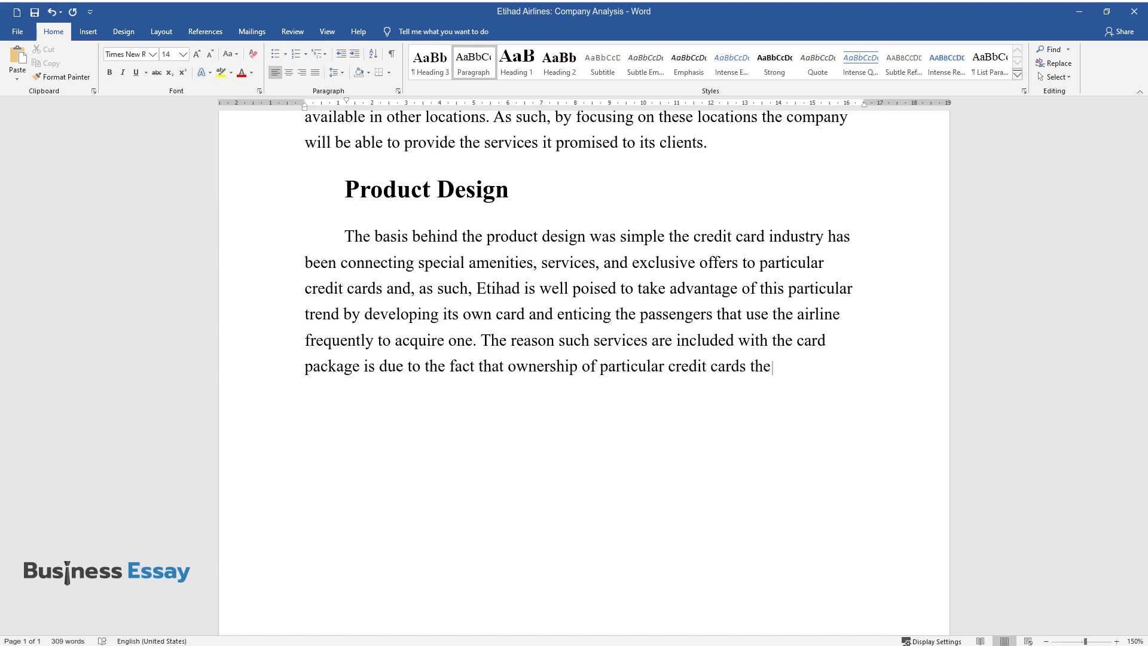
text(se days has actually become a status )
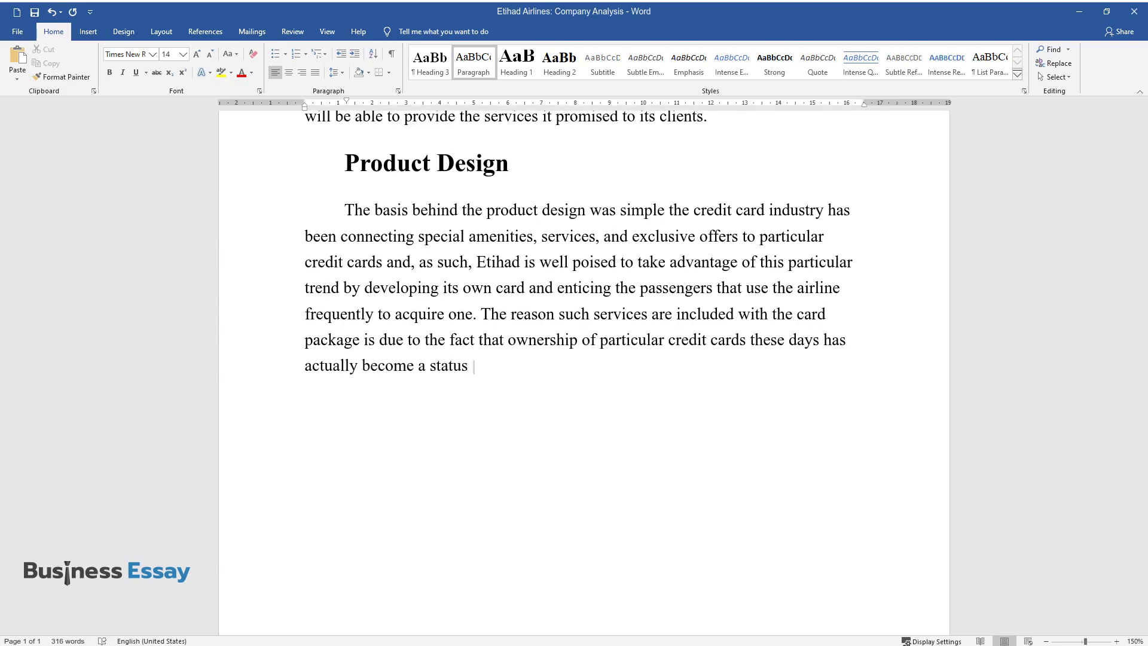
- Add that the company can utilize this aspect in order to entice more people to acquire a Platinum Preferred Customer credit card
text(symbol. This is one aspect that can)
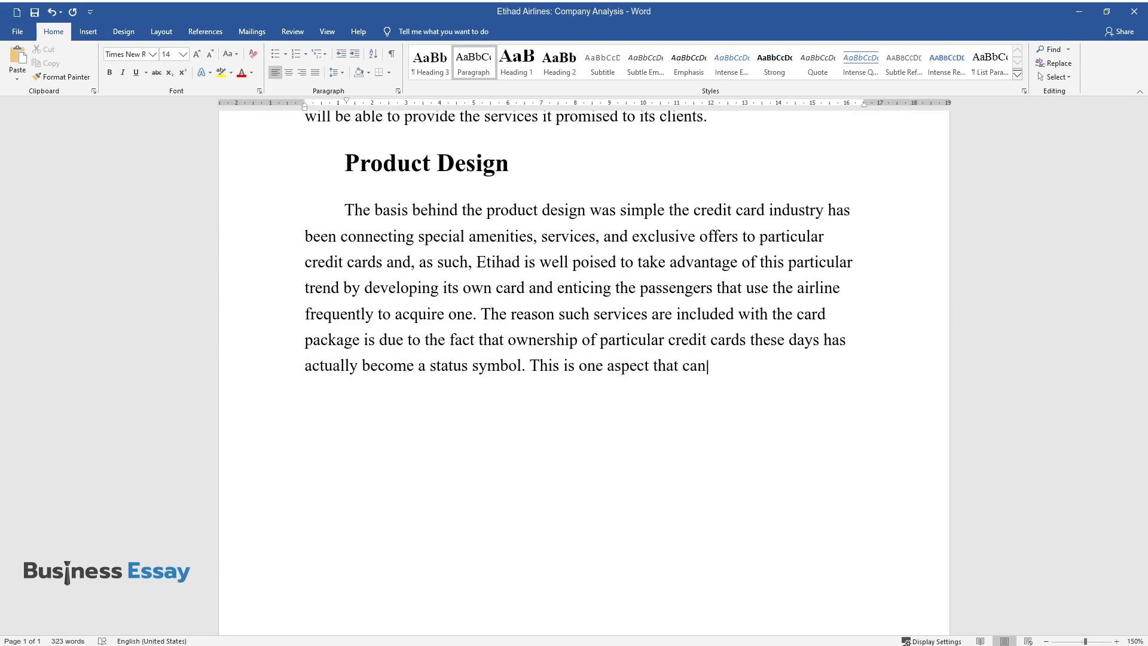
text( be utilized by the company in order)
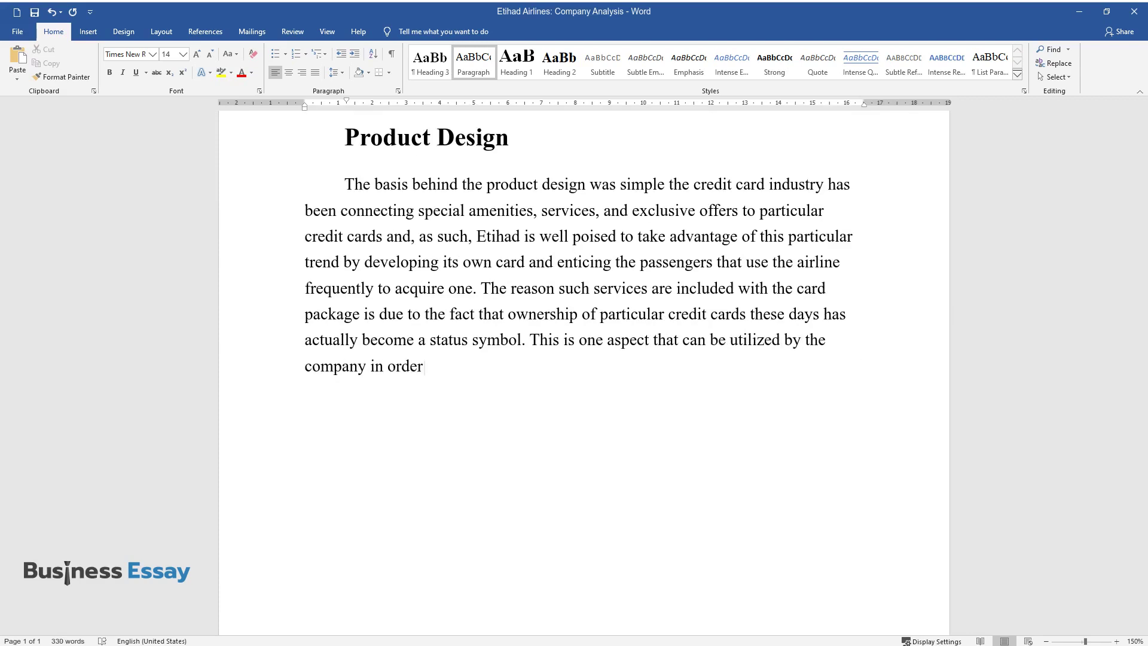
text( to entice more people to acquire a )
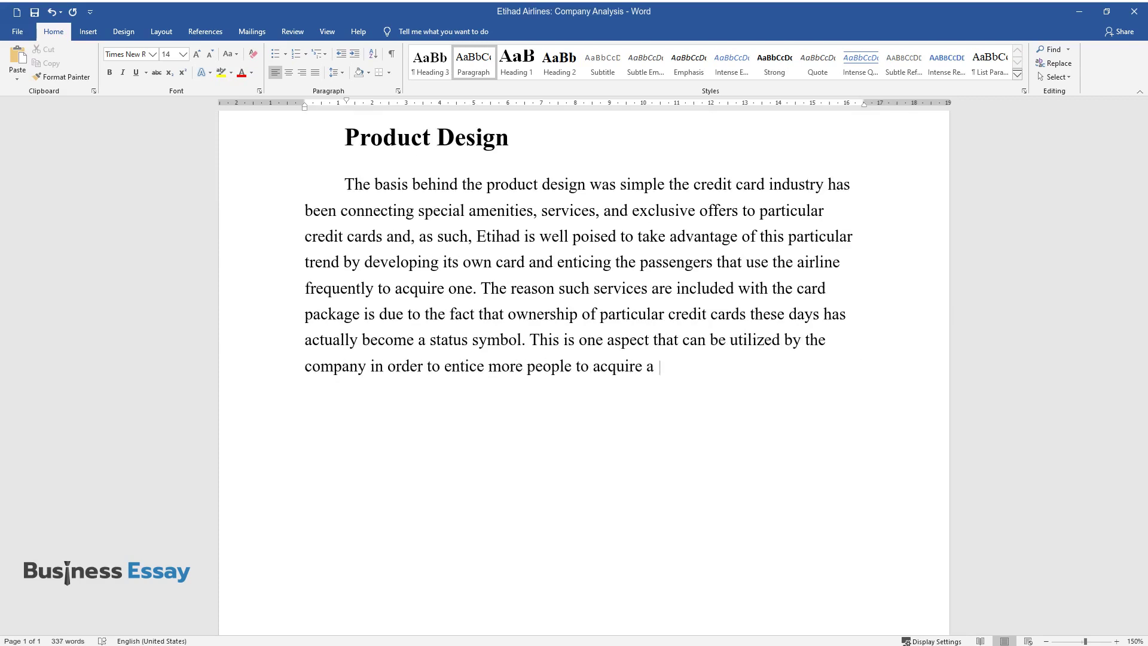
text(Platinum Preferred Customer credit )
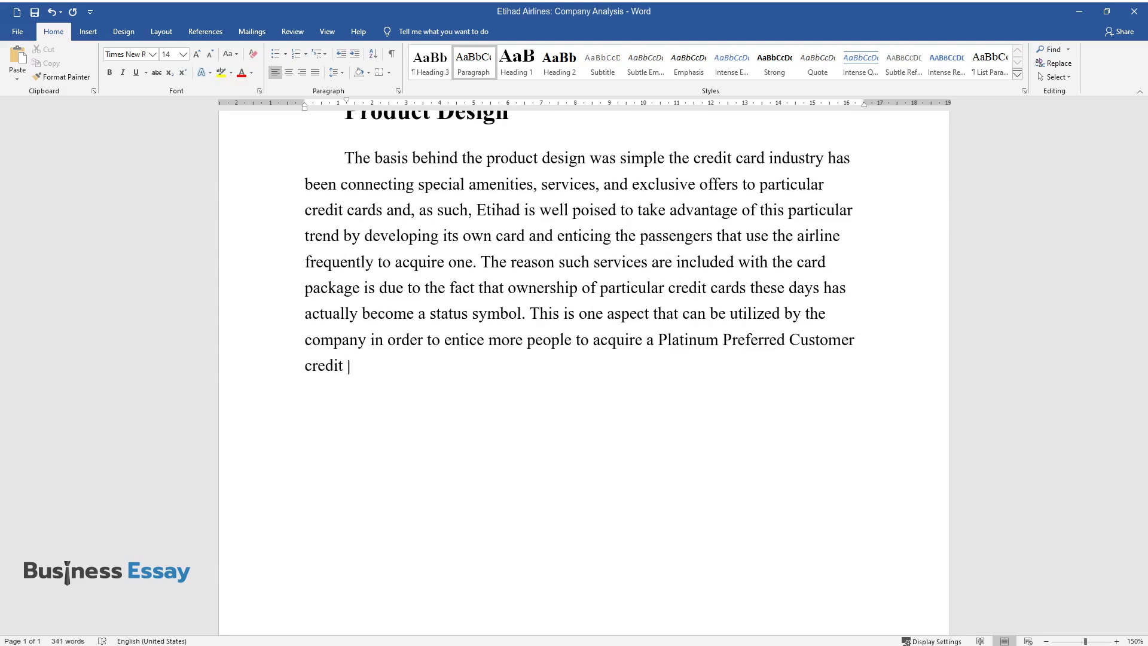
- Finish the Product Design paragraph with "card." and add the Heading 2 title "Service Design" below it
text(card.)
key(ctrl+Return)
text(Service Design)
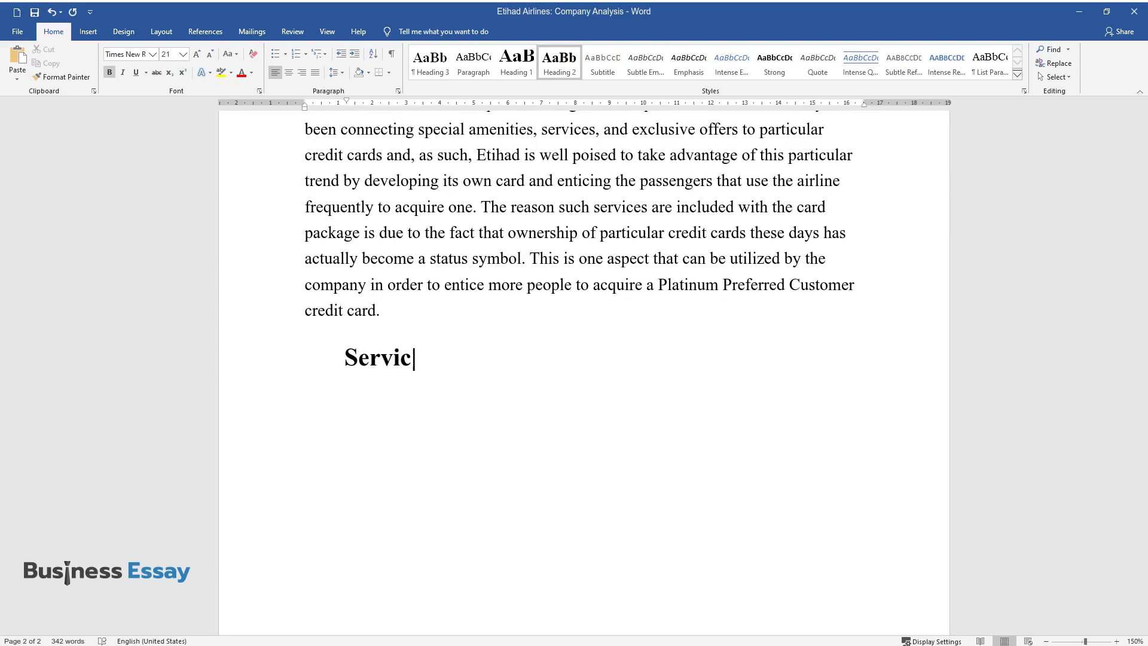
key(Return)
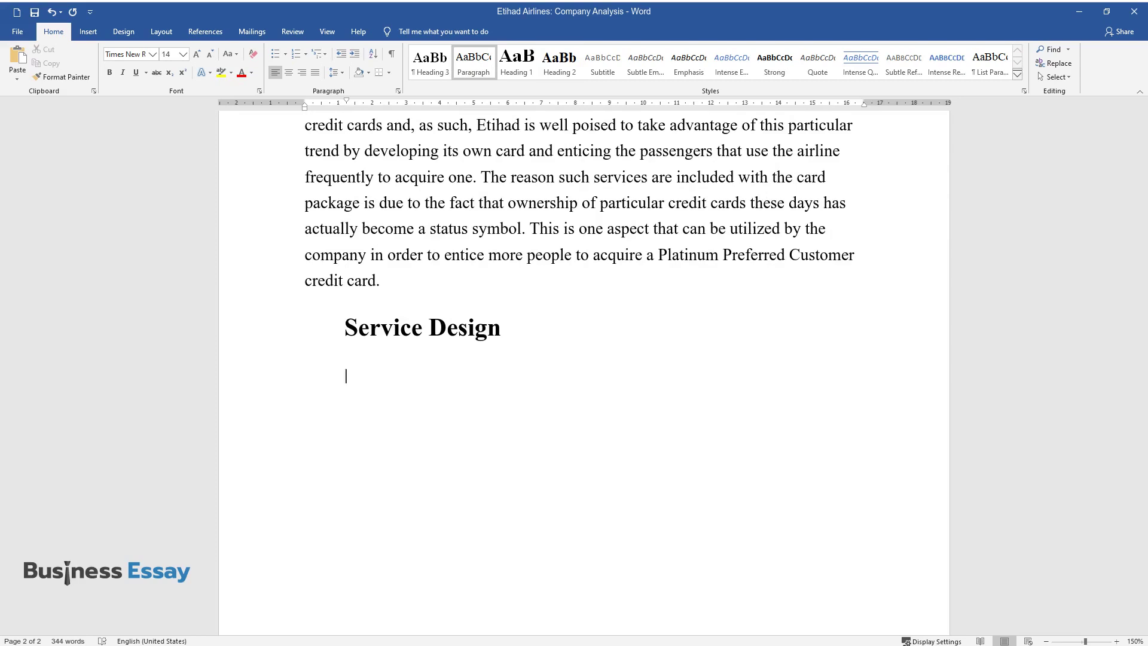
- Write that one of Etihad Airlines' competitive advantages is its extensive client portfolio, which includes several of the richest people within the U.A.E. today
text(One of the competitive advantag)
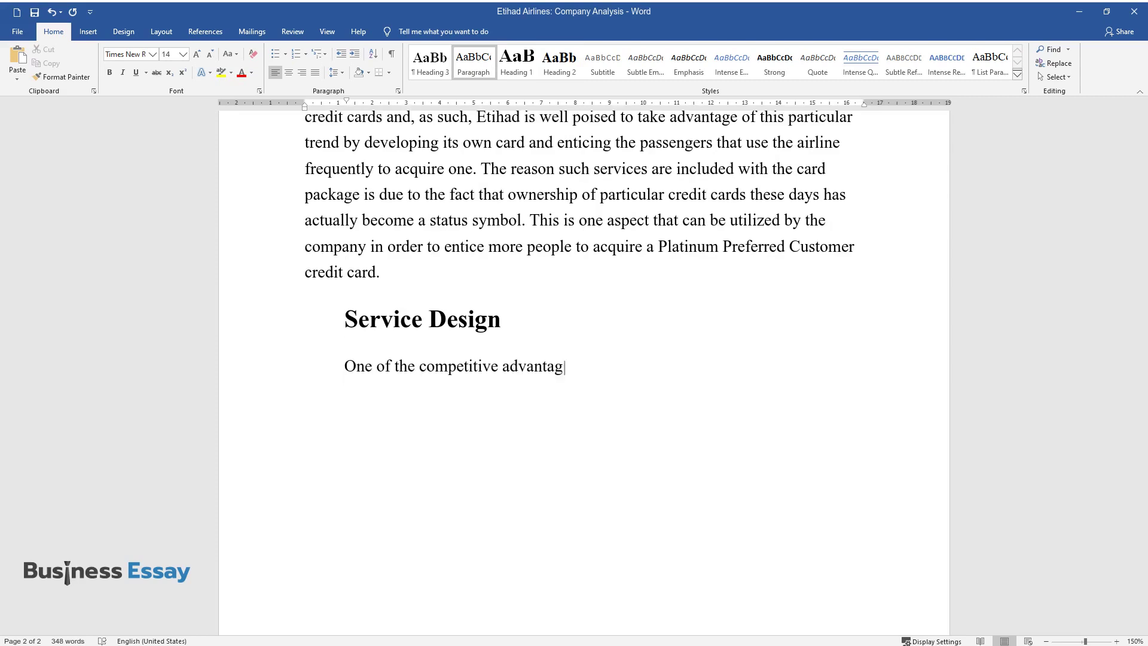
text(es Etihad Airlines has over its compe)
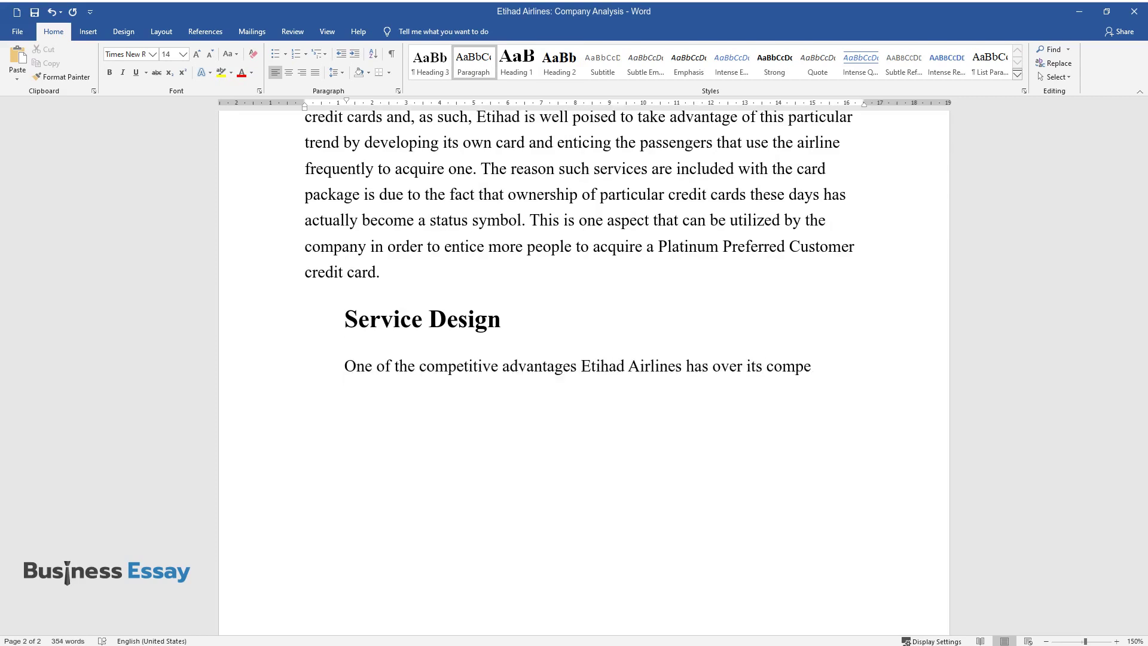
text(titors is its exten)
text(sive client portfo)
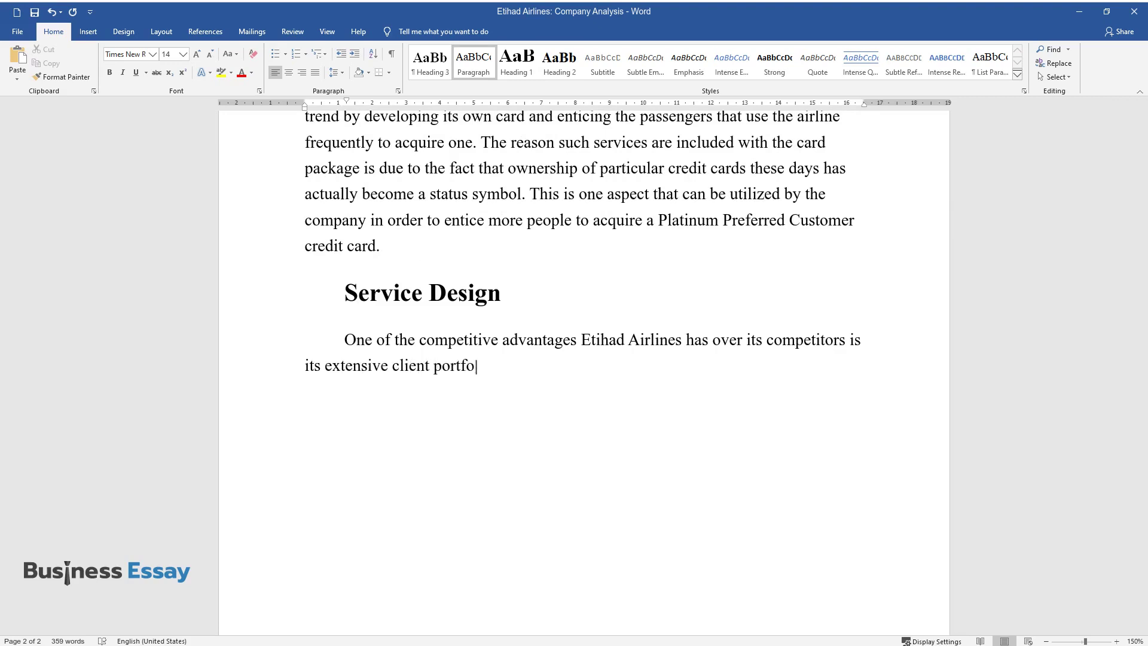
text(lio which includes several of the ric)
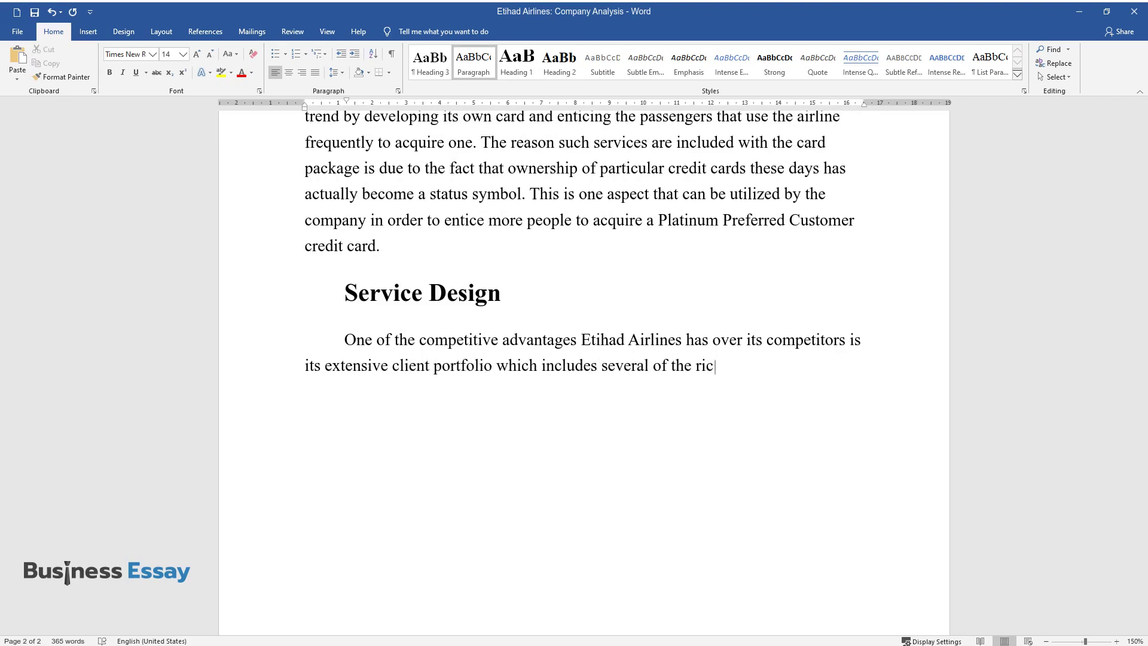
text(hest people within the U.A.E. today.)
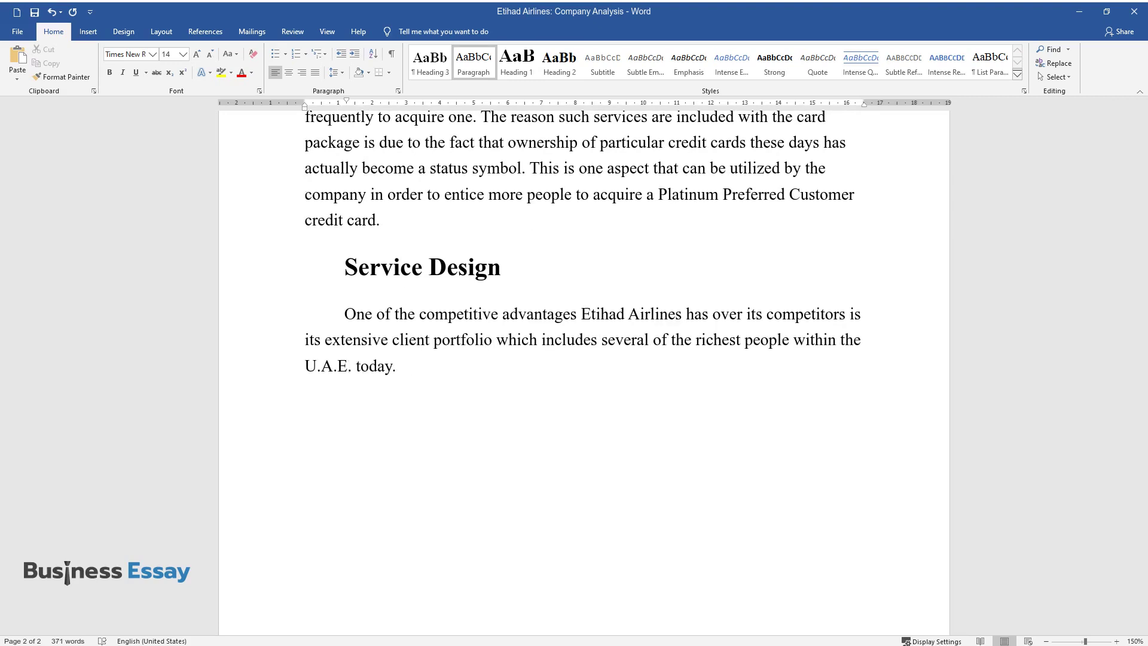
- Add that through such a list the company is better able to target clients who can afford the card and utilize its attached amenities
text( Through such a list, the company is b)
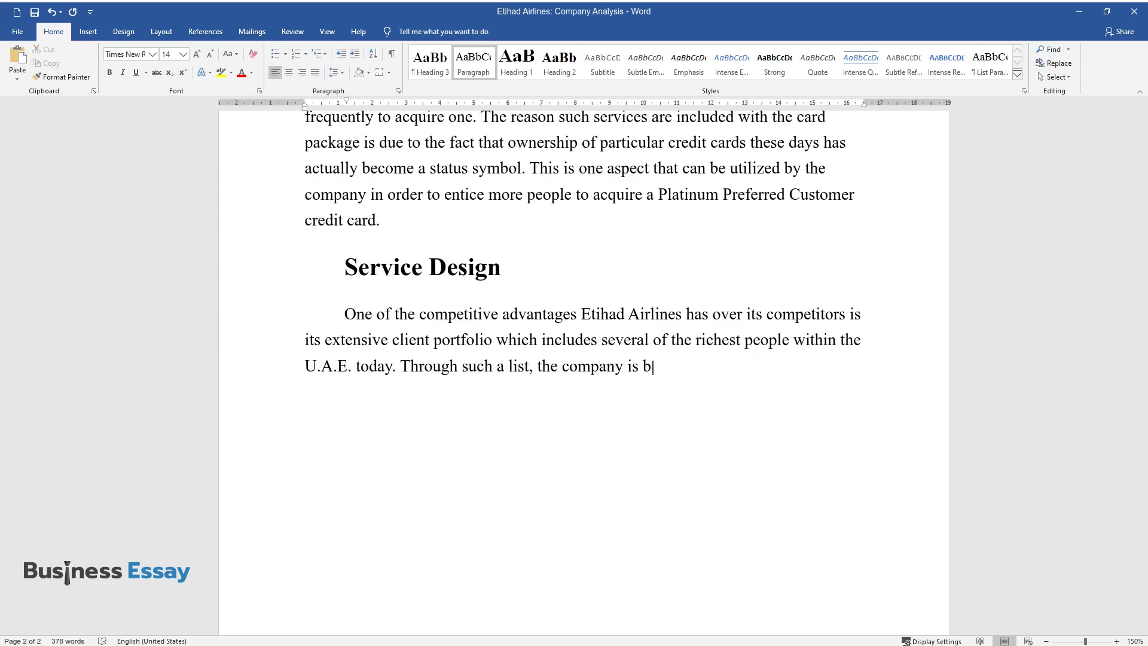
text(etter able to target clients that it )
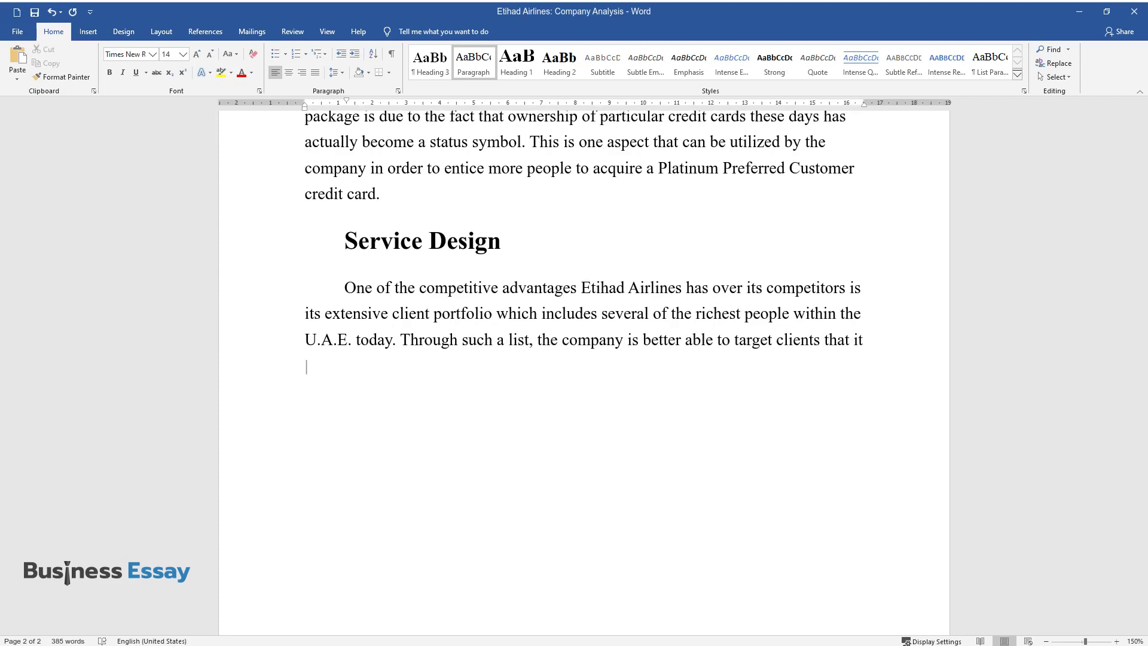
text(knows will be able to afford the card )
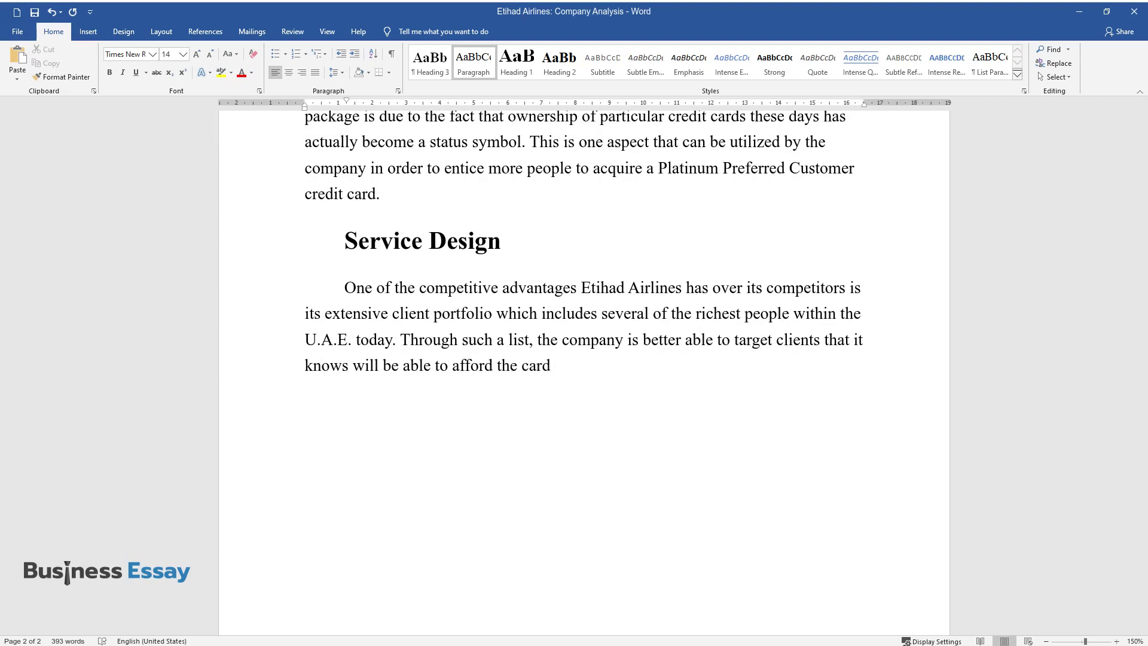
text(and utilize the various amenities th)
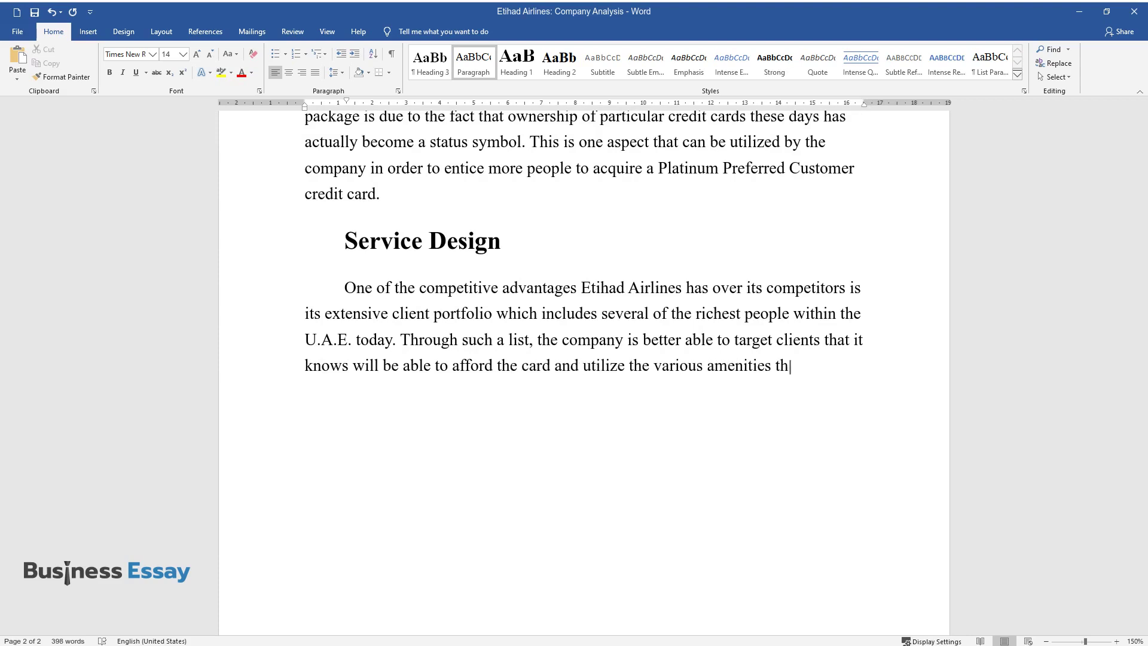
text(at are attached to it. By being able )
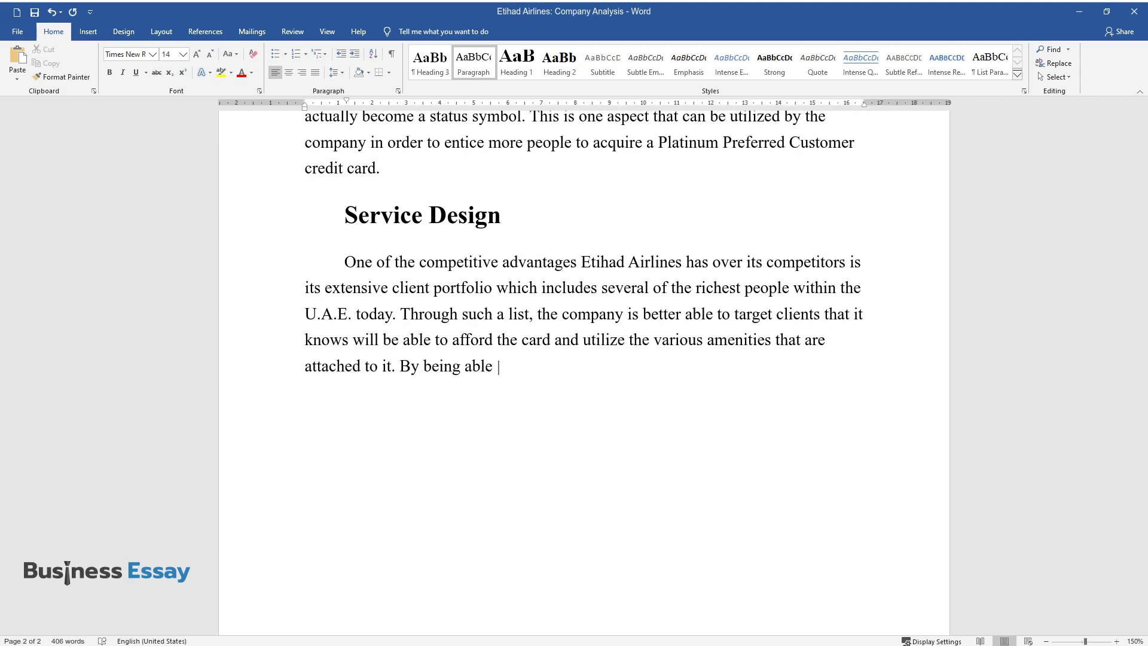
- Explain that a specific list of customers to entice helps the company target its desired market without significant spending on extensive advertising efforts
text(to have a specific list of customers t)
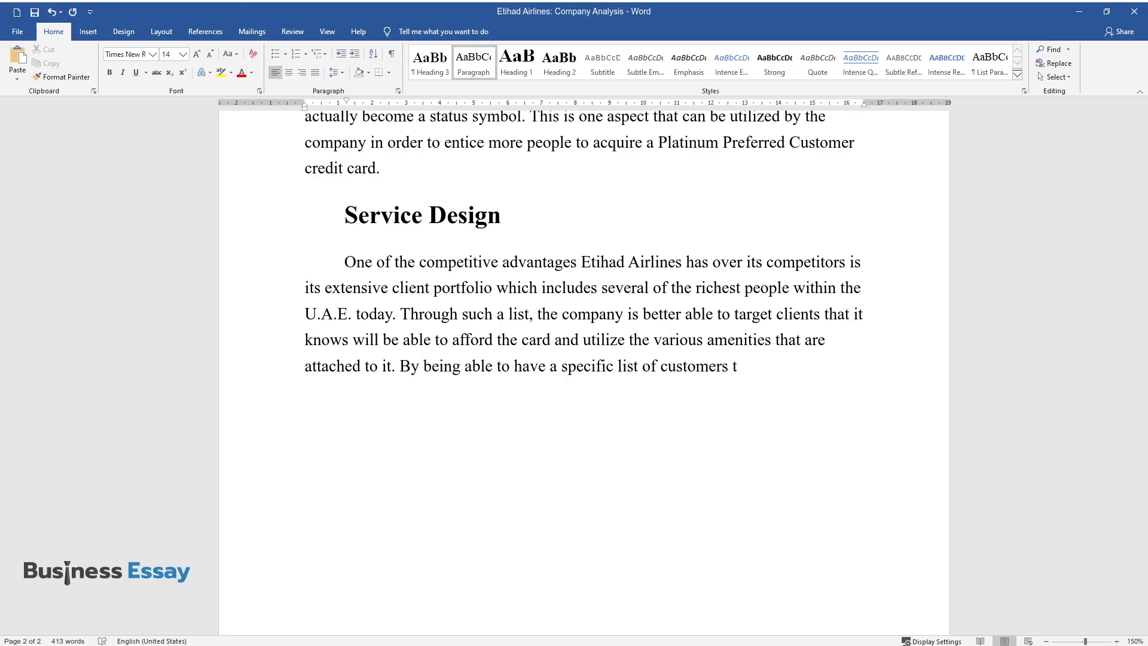
text(o entice, the company is better able to target)
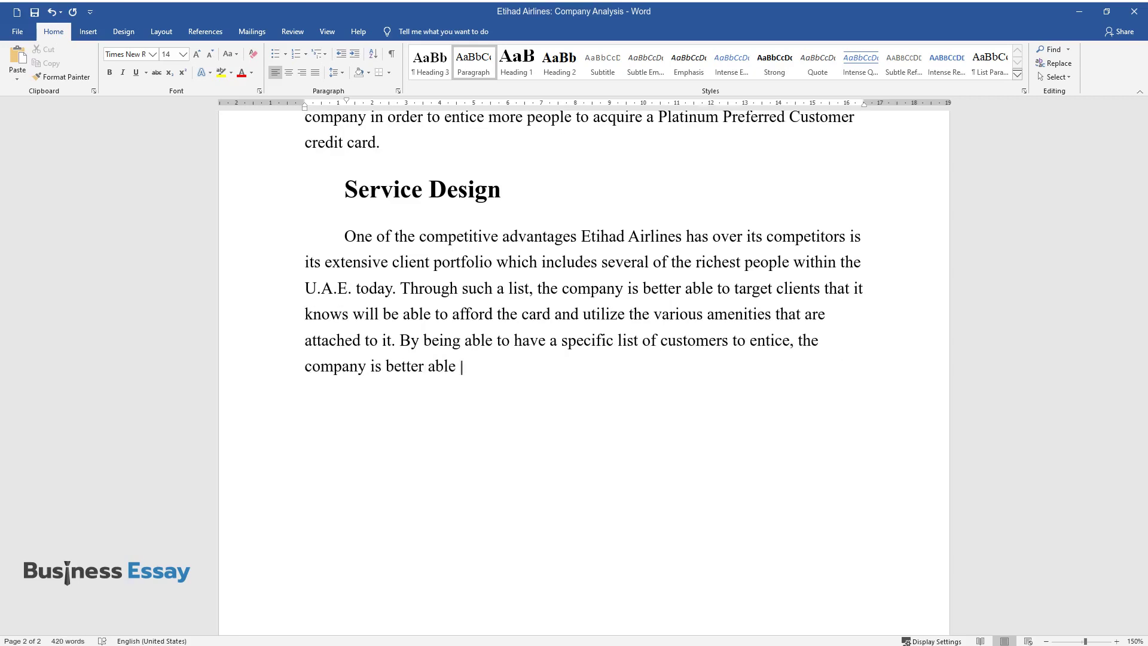
text( its desired market and will)
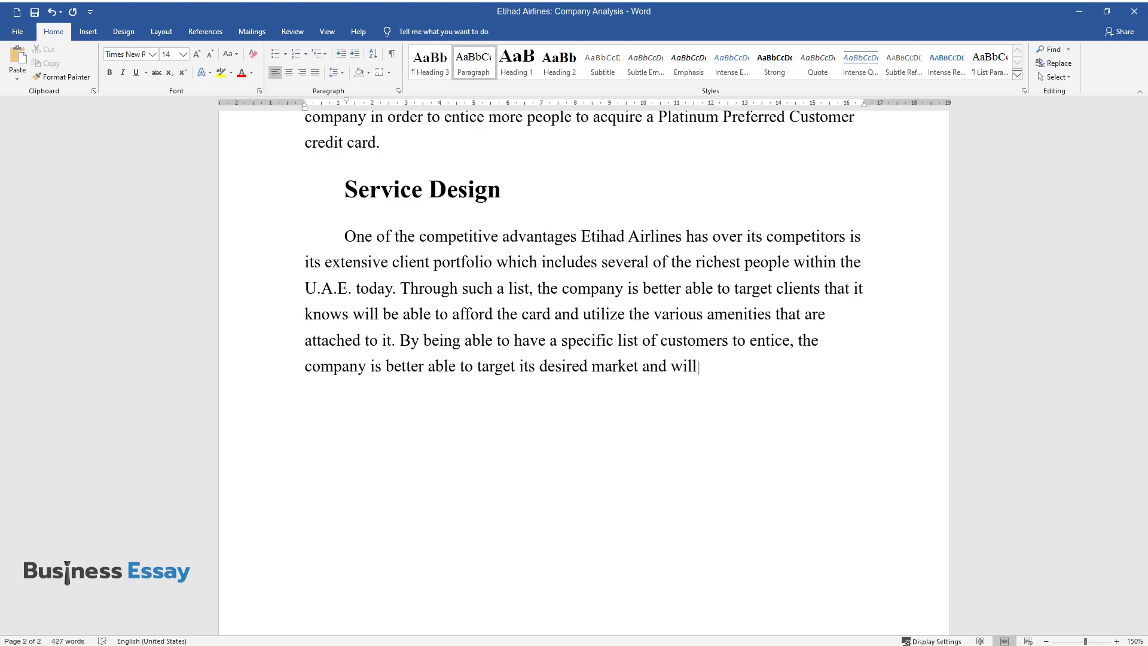
text( not need to expend significant amounts of mon)
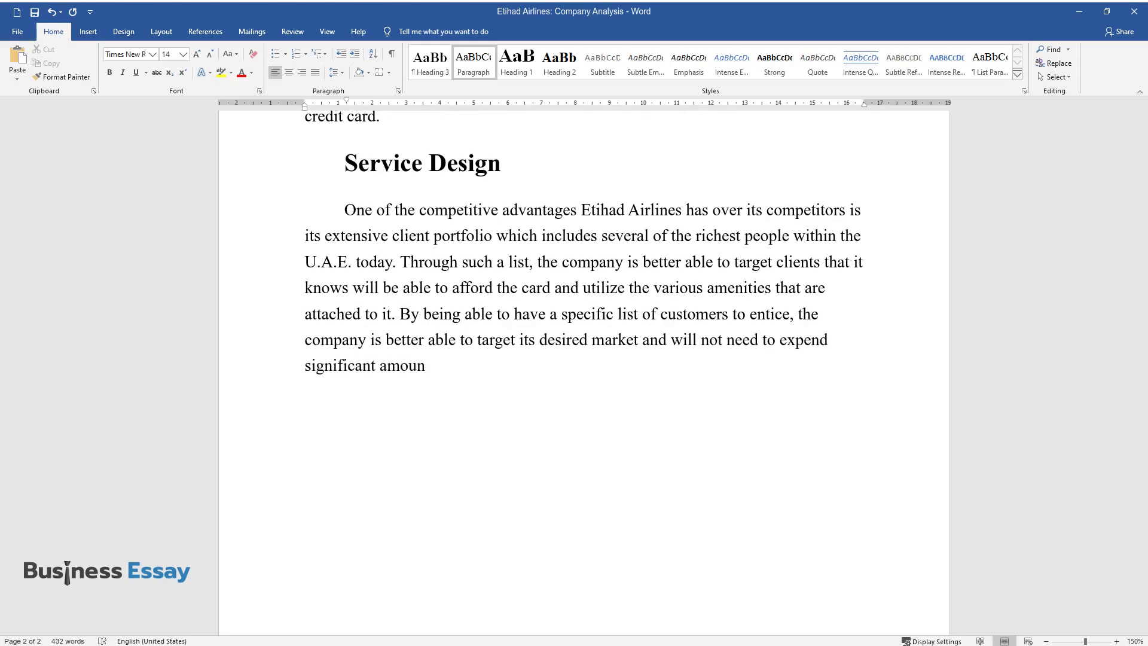
text(ey in having to spend on ext)
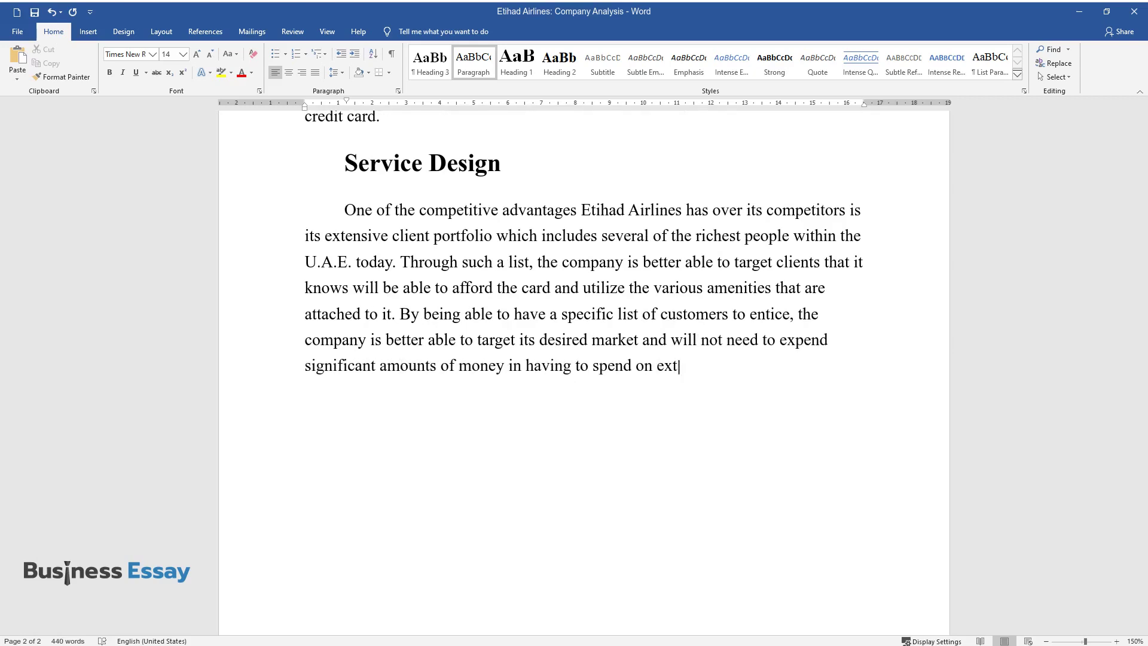
text(ensive advertising efforts. )
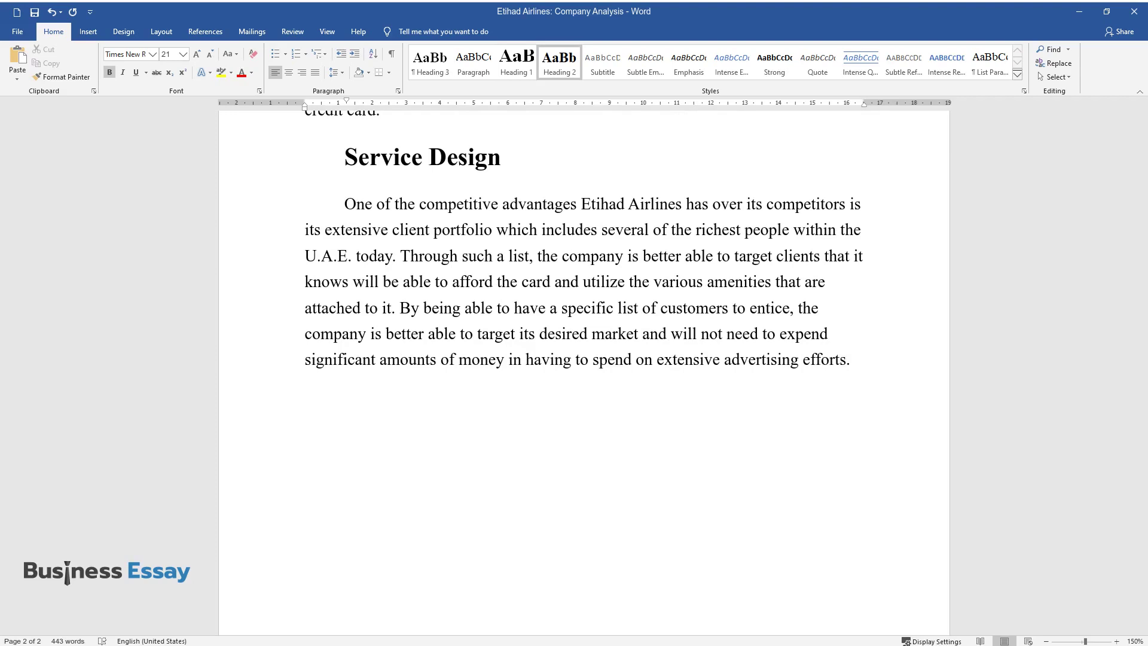
- Add the Heading 2 title "Pricing Strategy" and begin its paragraph by stating that the basis behind the pricing strategy is actually quite simple
text(Pricing Strategy)
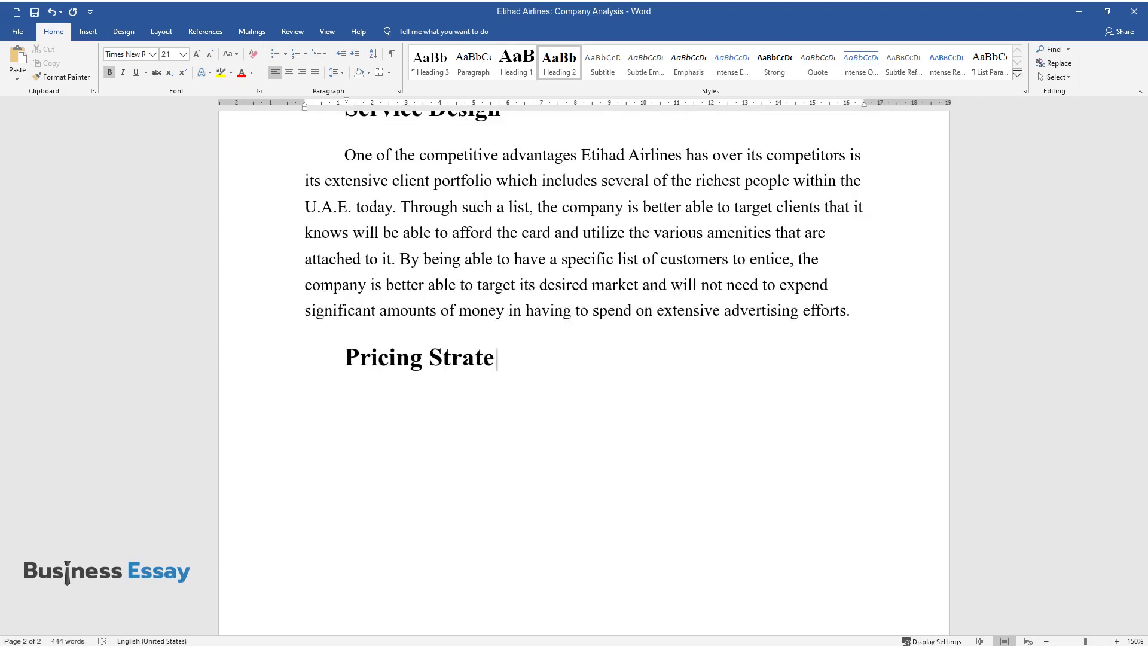
key(Return)
text(The ba)
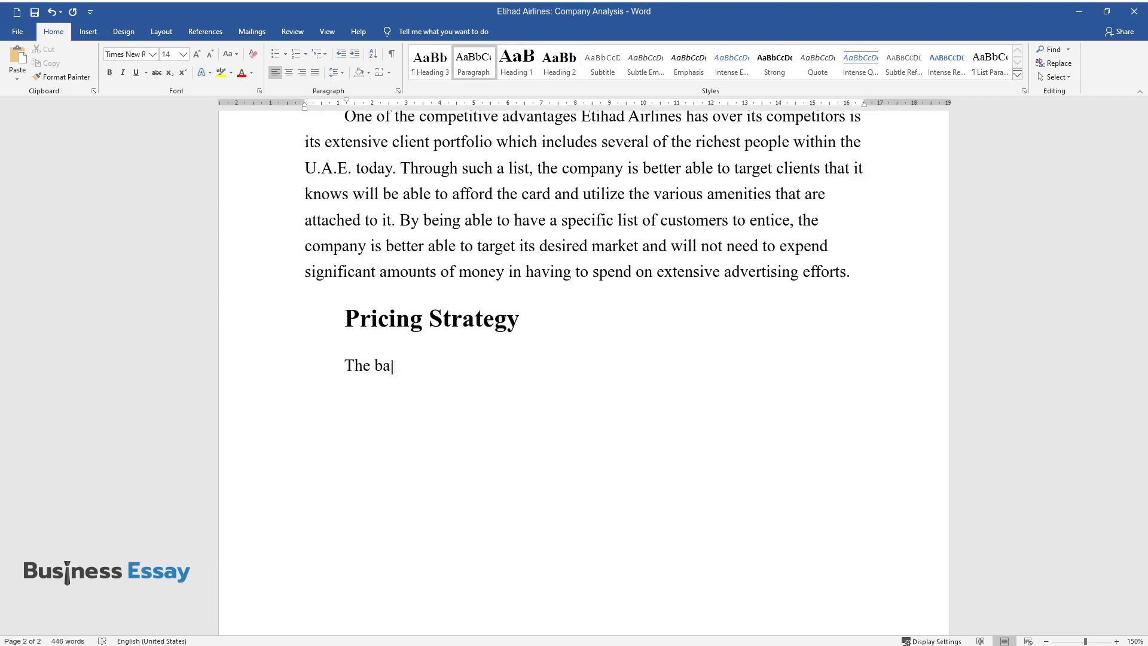
text(sis behind the pricing strategy is act)
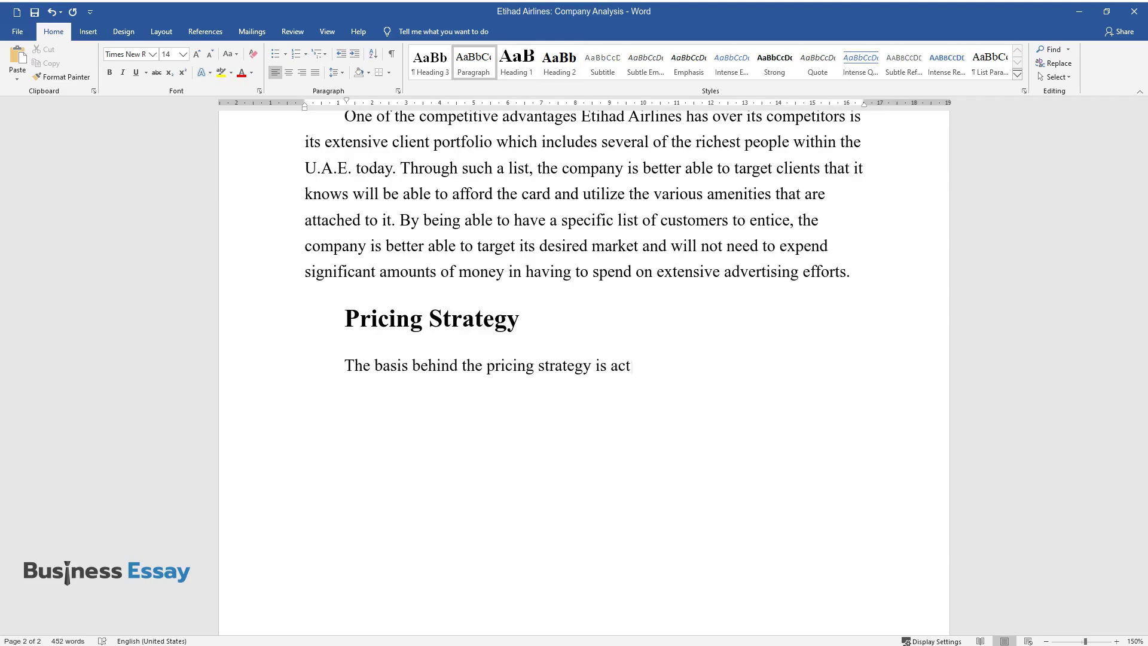
text(ually quite simple, the reason for the)
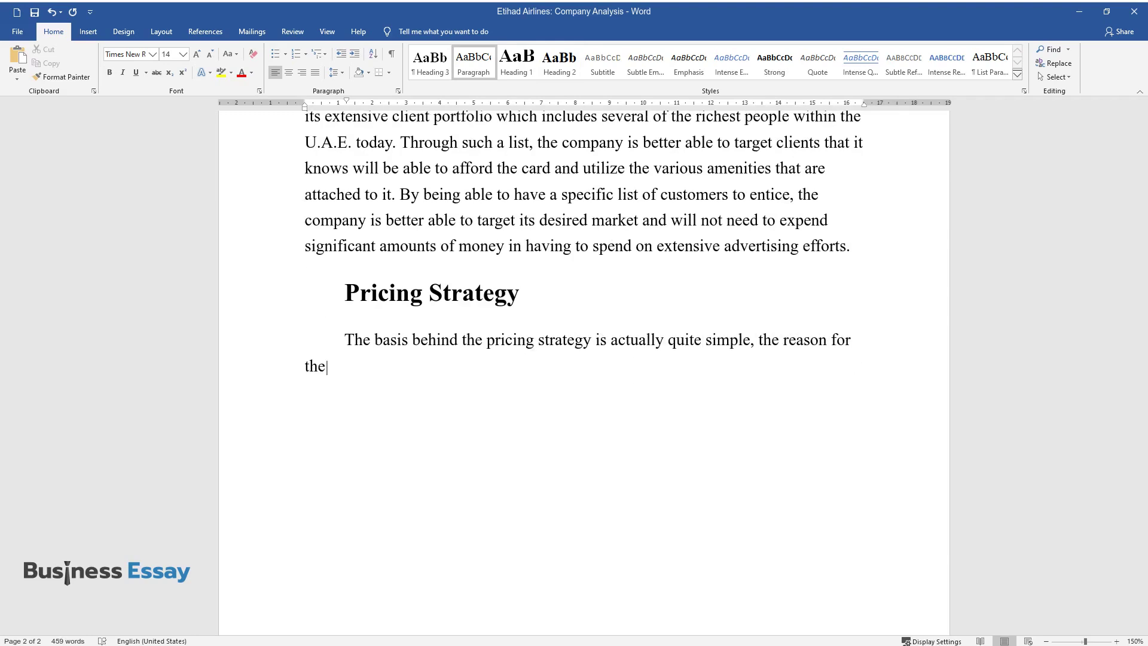
- Attribute the high cost to customers' access to various services and discounts with a net value well in excess of the fees paid into the card
text( high cost is connected to the fact th)
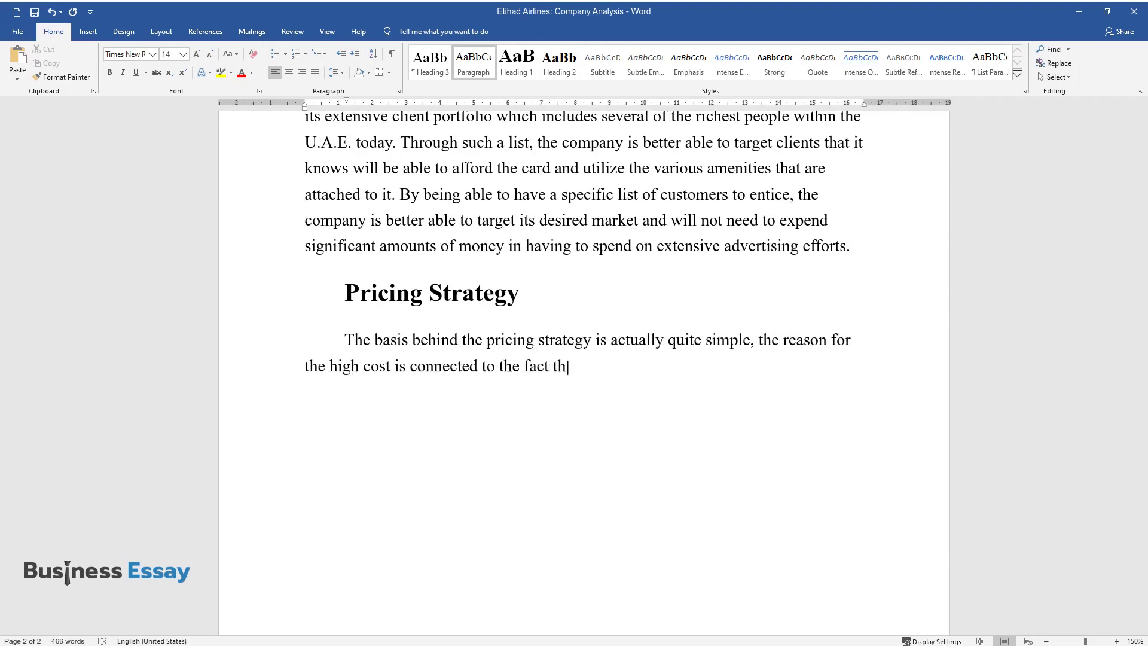
text(at it gives customers access to vario)
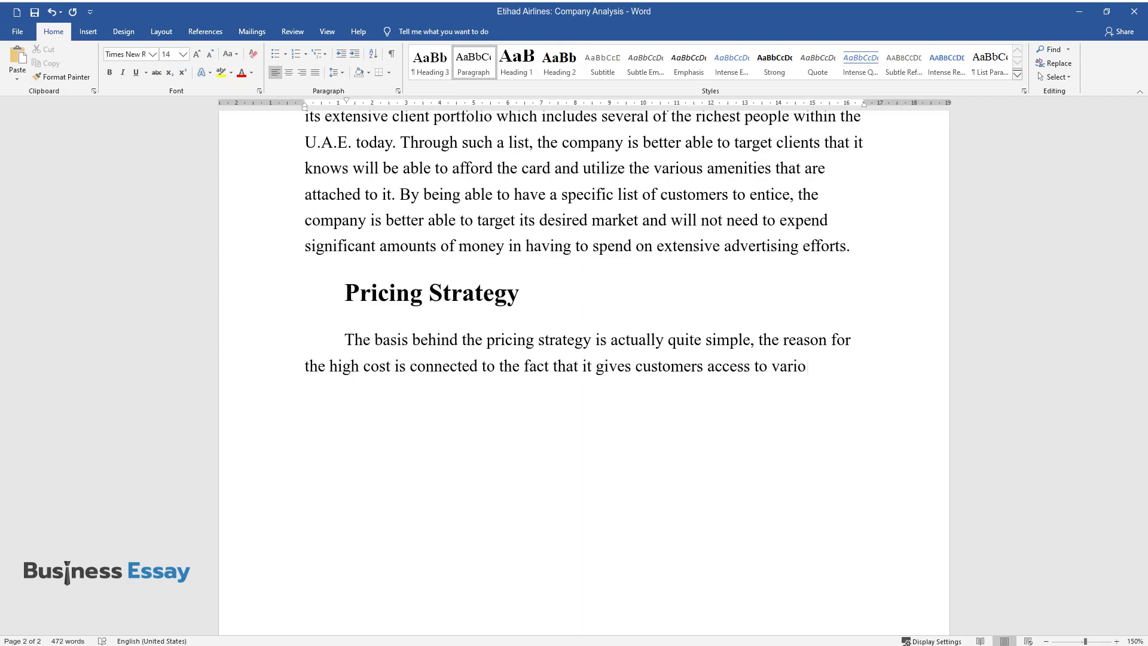
text(us services and discounts that would have a net value well in excess of the)
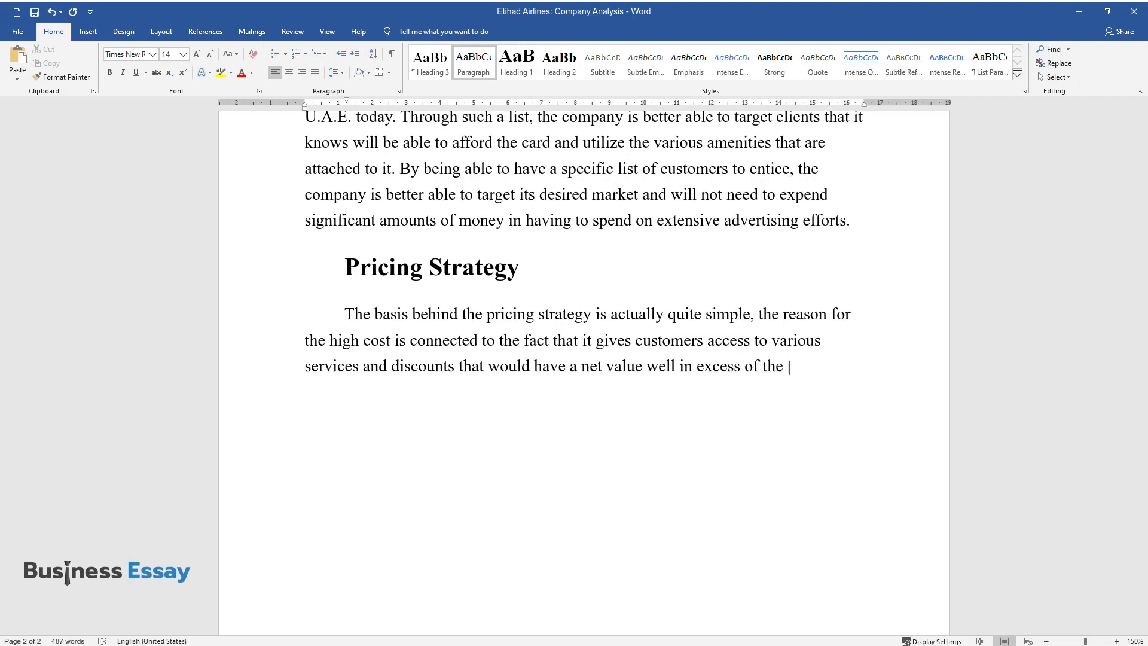
text( fees that are paid)
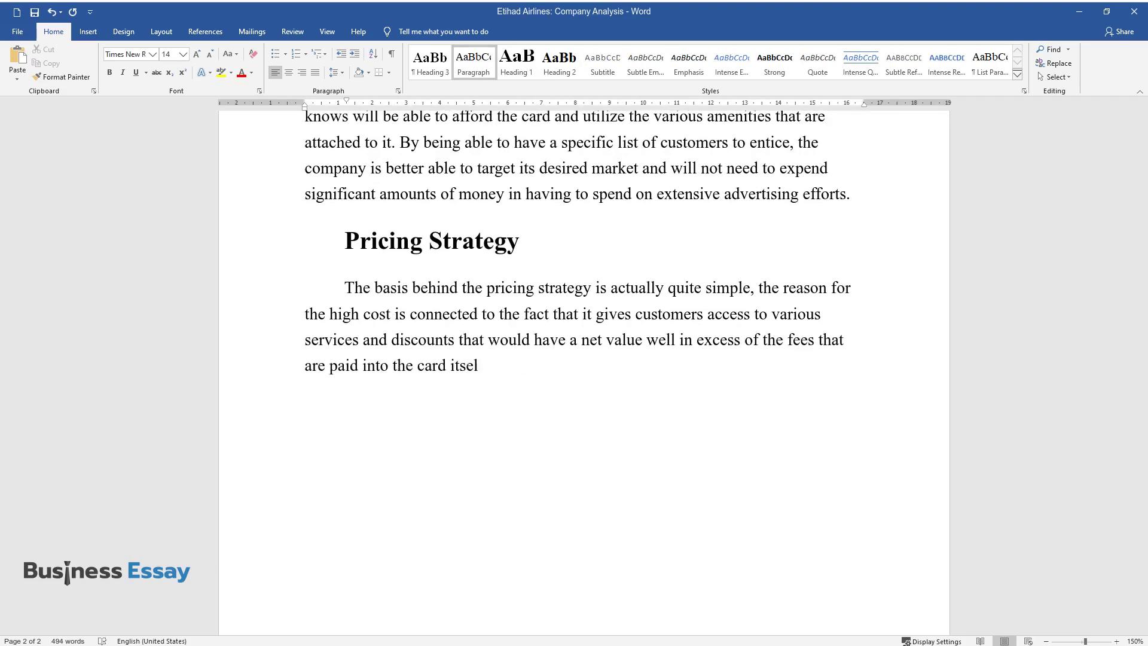
- Write that a frequent flyer could use the discounts and services to save money and be far more comfortable when arriving at a new destination
text(customer was a frequent fly)
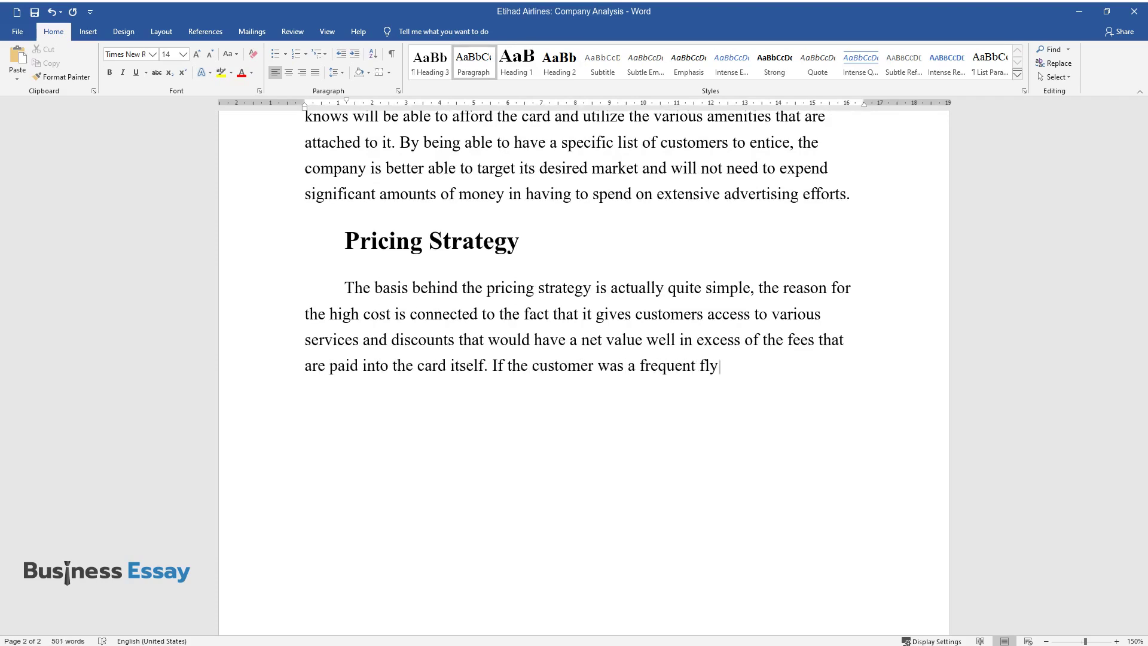
text(er, they could take advantage of the discounts )
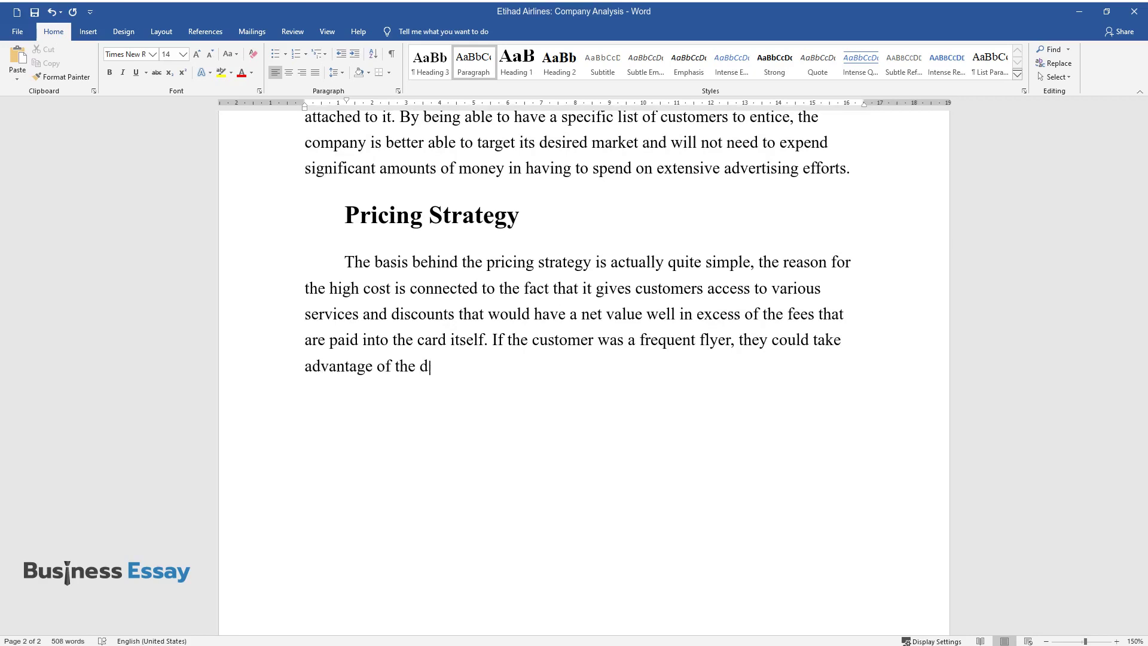
text(and services in order to save)
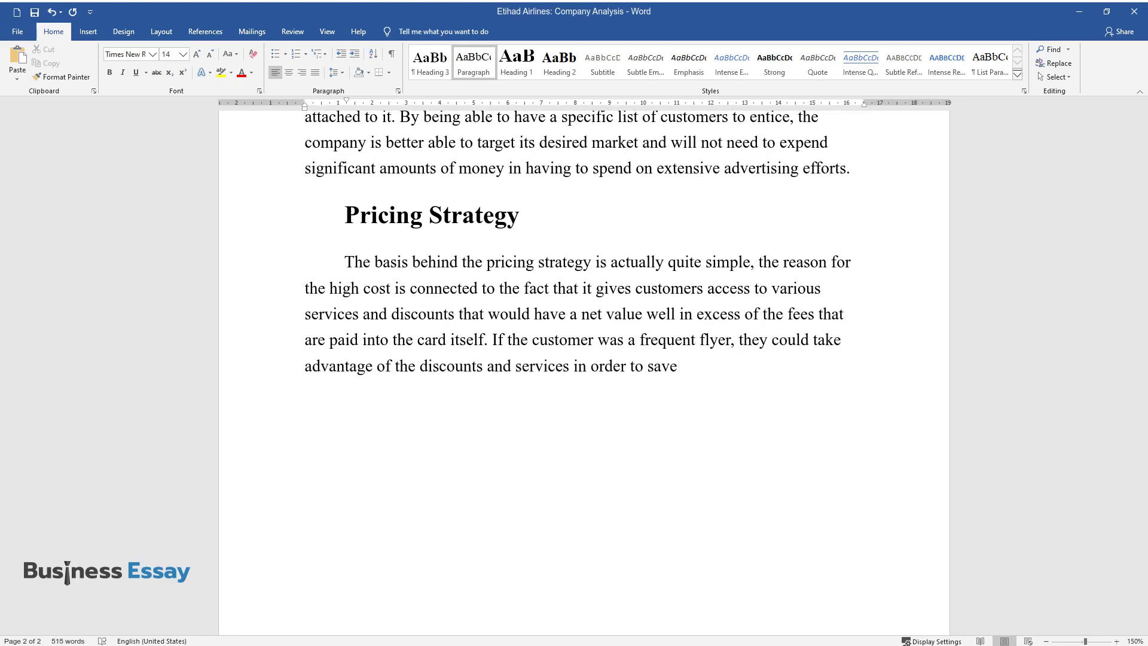
text( money and be far more comfortable wh)
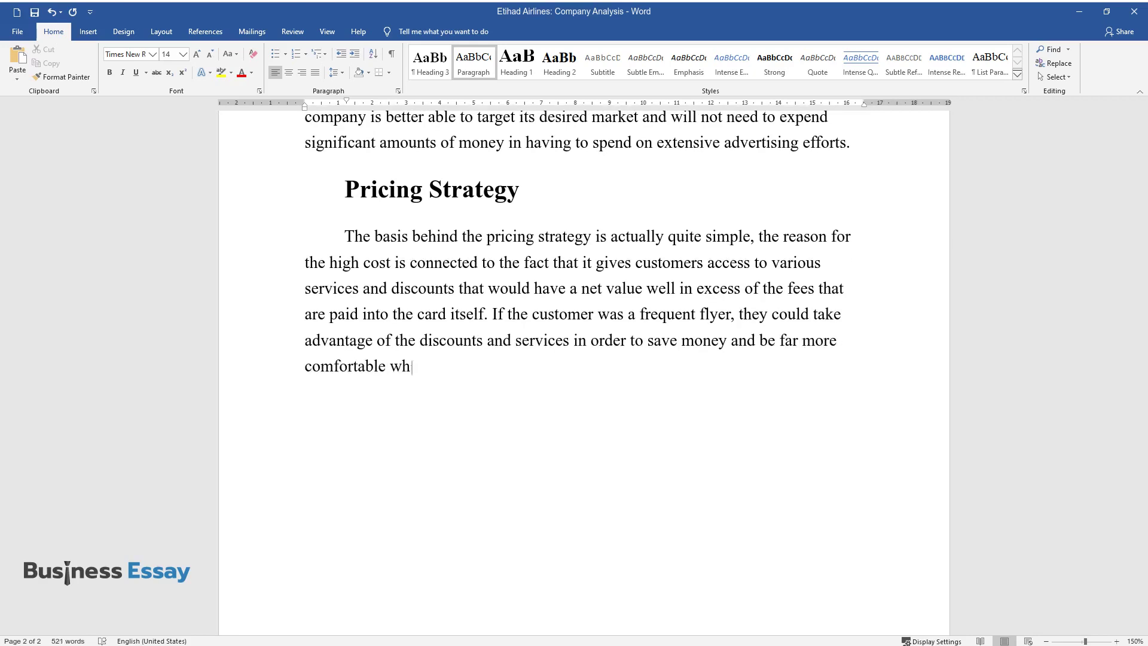
text(en they arrive at a new destination. I)
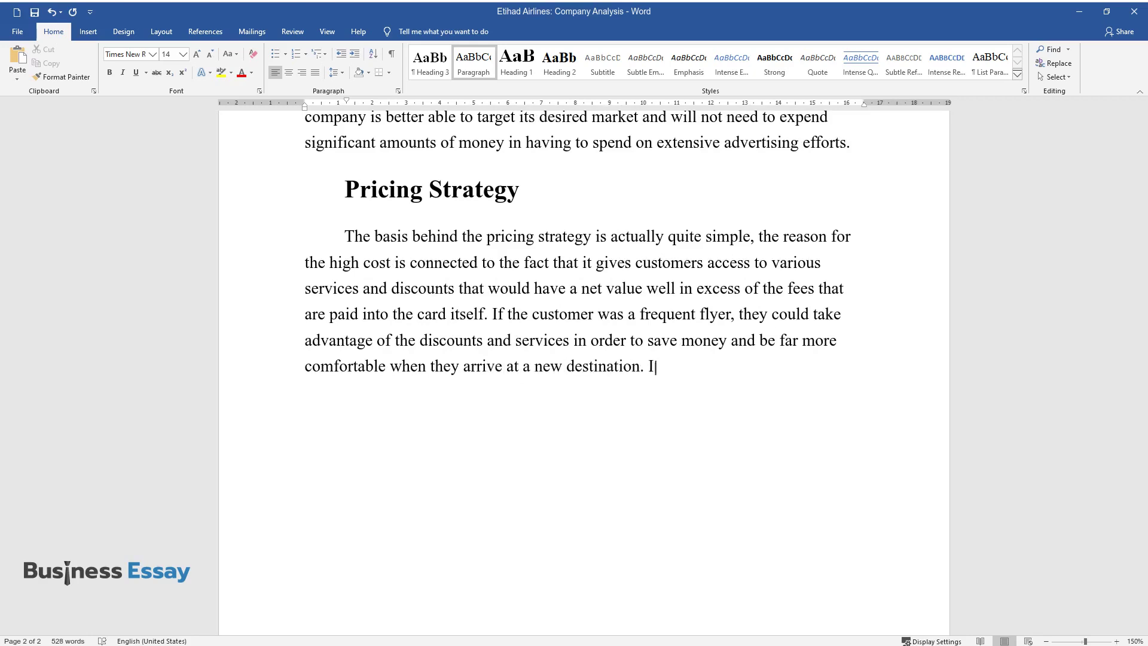
- Conclude that, based on this, the chosen pricing strategy should be effective in terms of being able to provide the necessary services
text(t is based on this that the chosen pricing strategy should be effe)
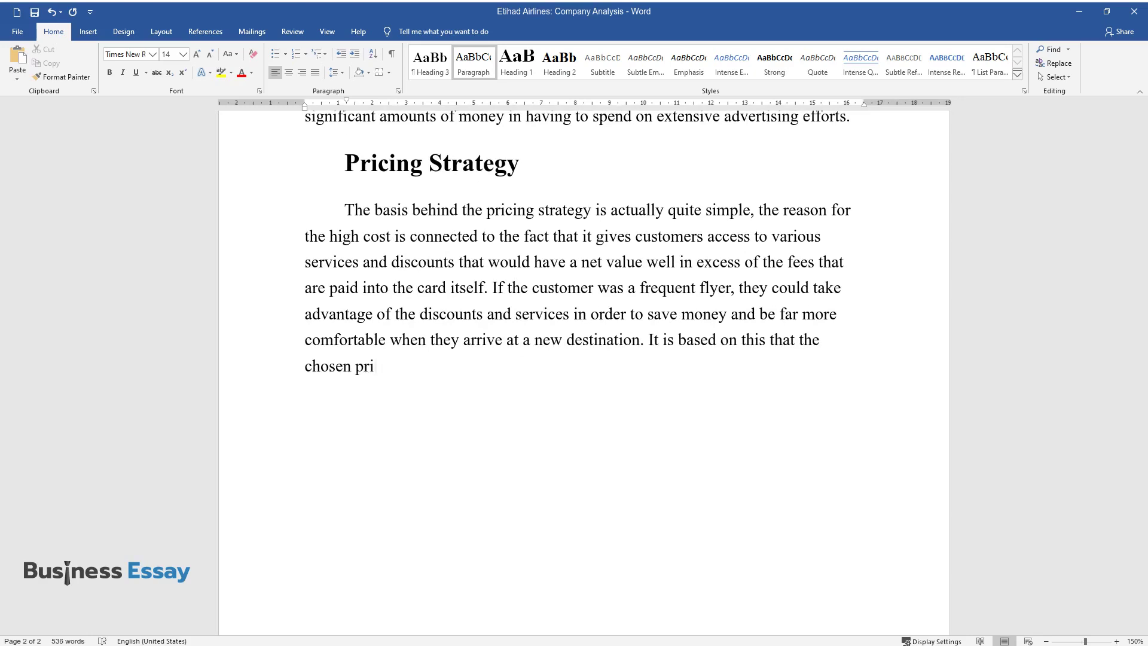
text(ctive in t)
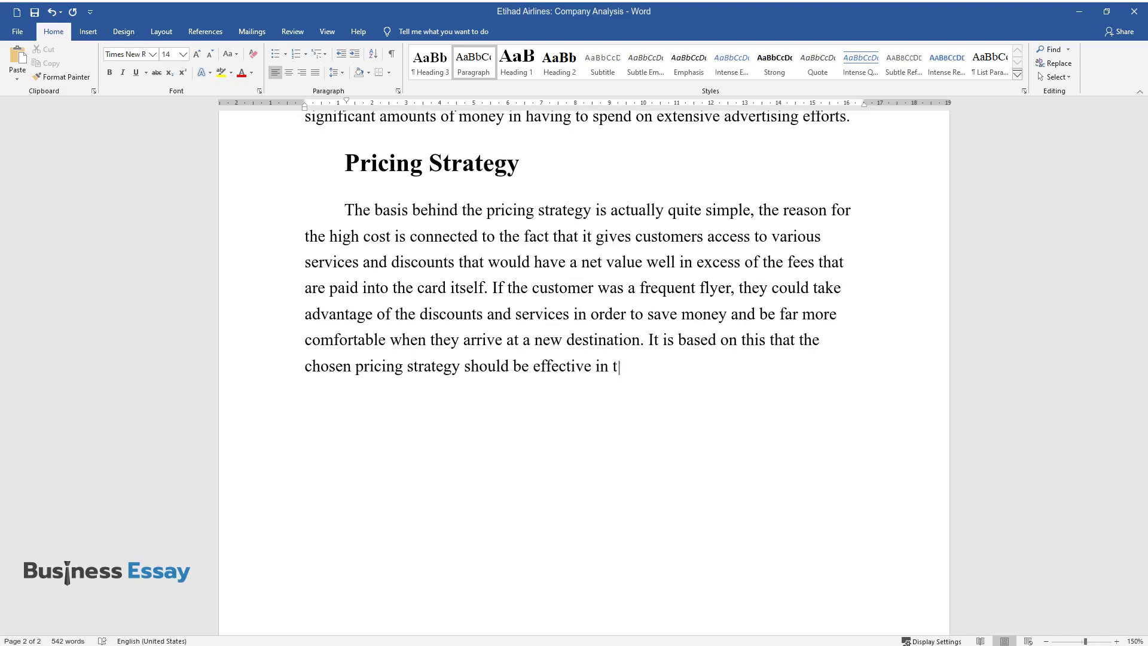
text(erms of being able to provide the nece)
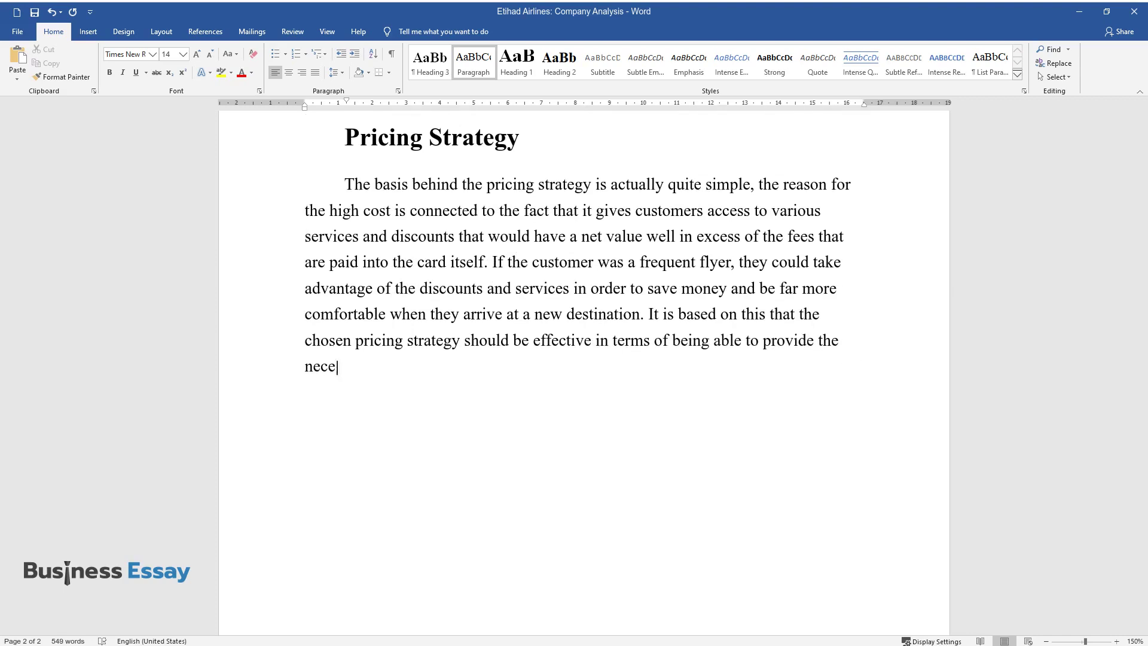
text(ssary services.)
- Add the Heading 2 title "Advertising and Promotion" below the pricing strategy paragraph and start a body paragraph under it
key(Return)
text(A)
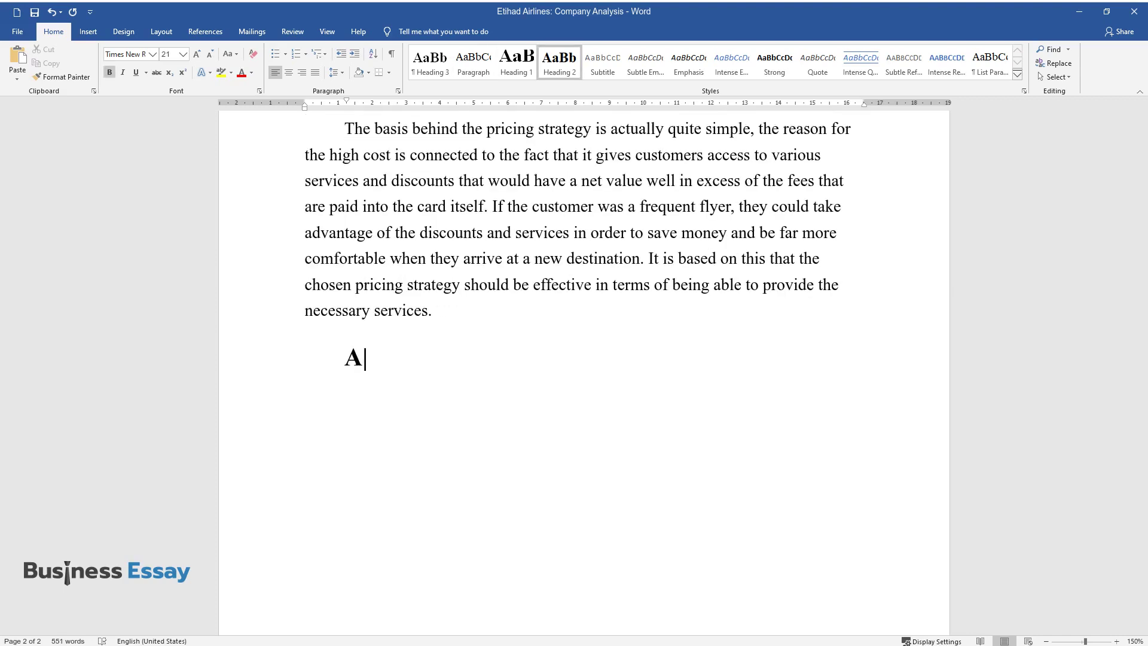
text(dvertising and Promotion)
key(Return)
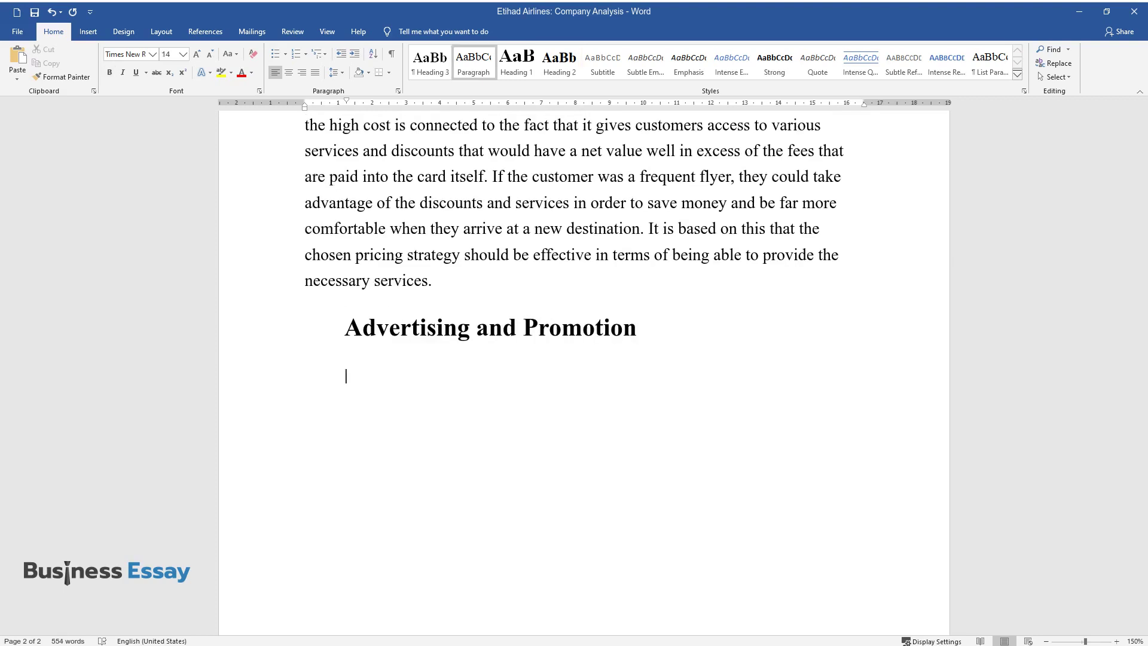
- Write that one of the current weaknesses Etihad Airlines has to deal with is the current economic downturn that has affected the U.S
text(One of the )
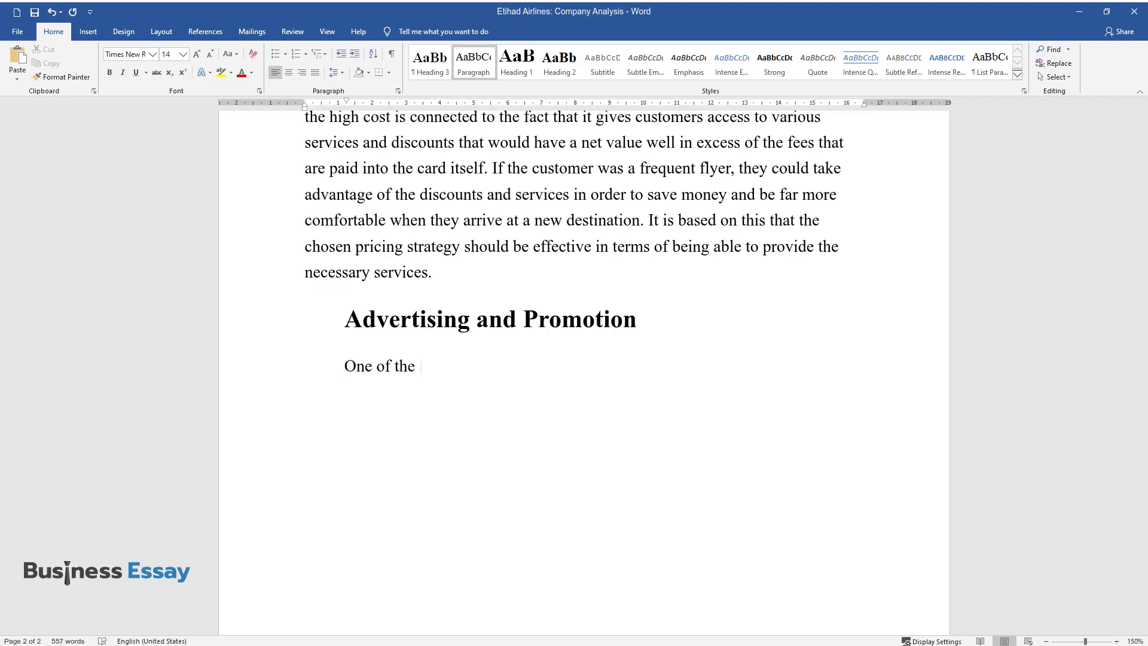
text(current weaknesses that both Etihad )
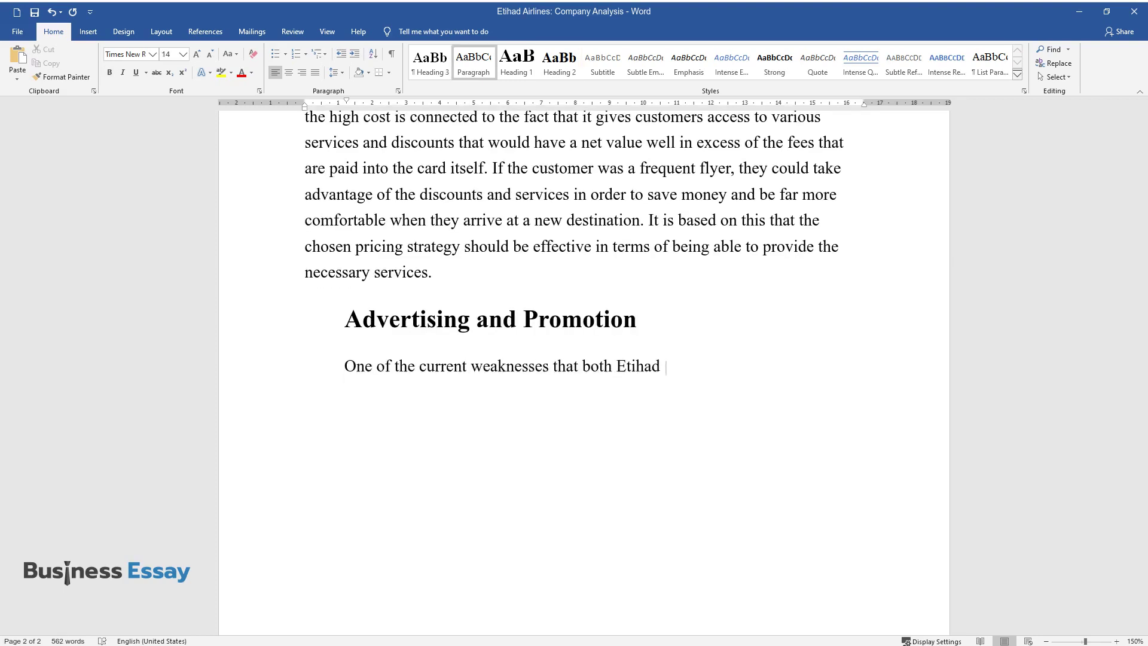
text(Airlines has to deal with is the curre)
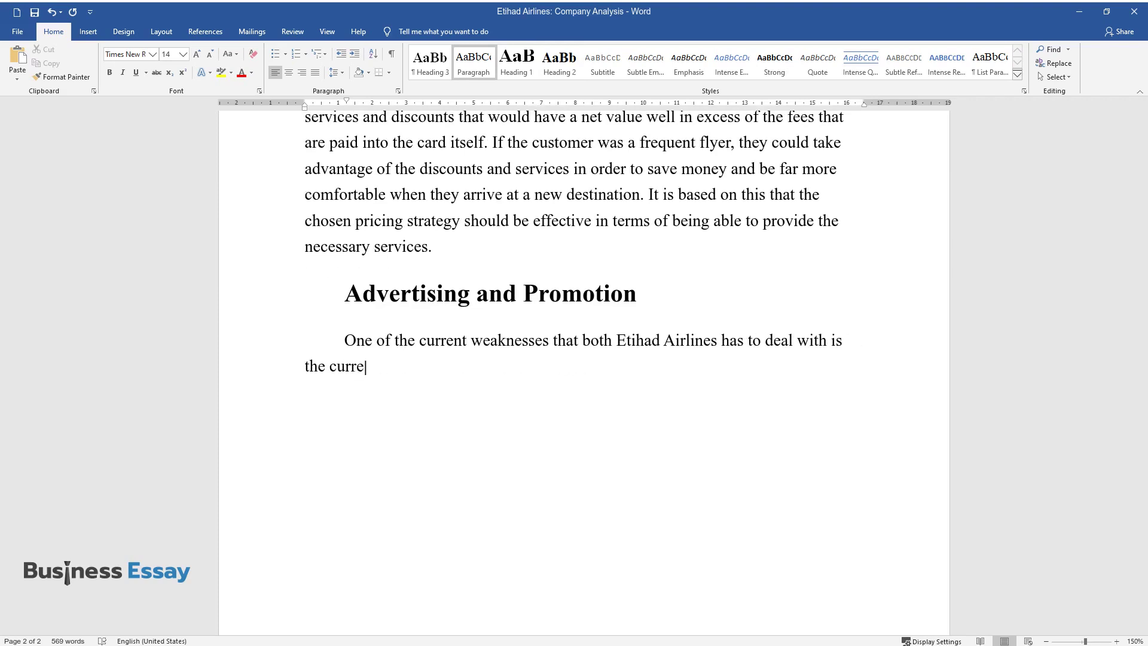
text(nt economic downturn that has affecte)
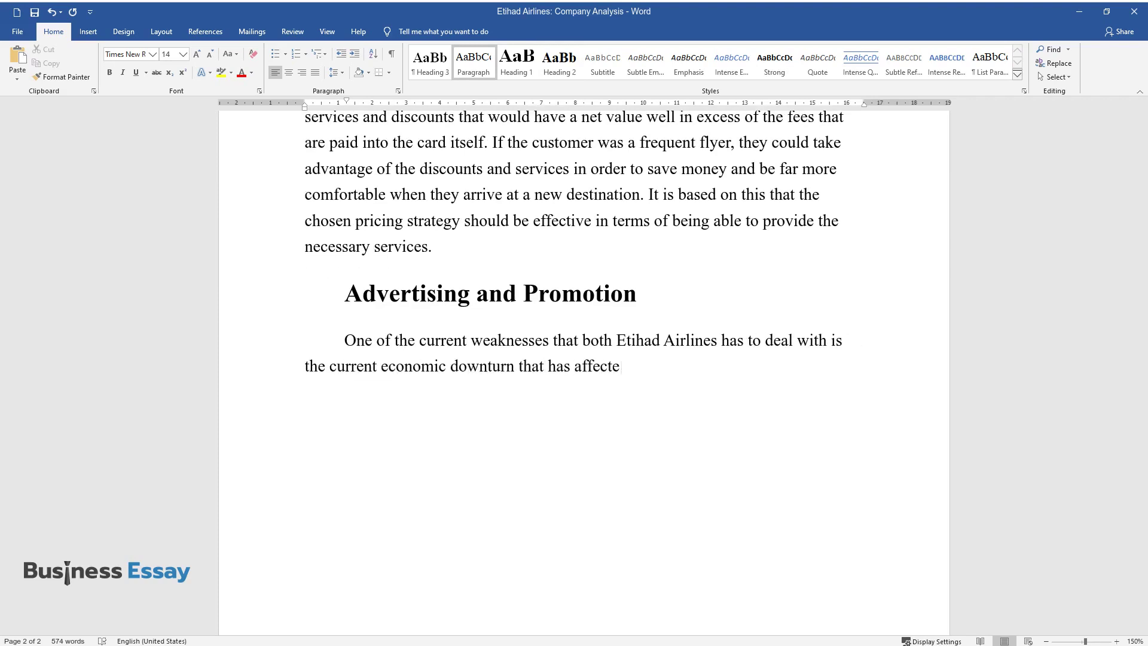
text(d the U.S. While it may be true that)
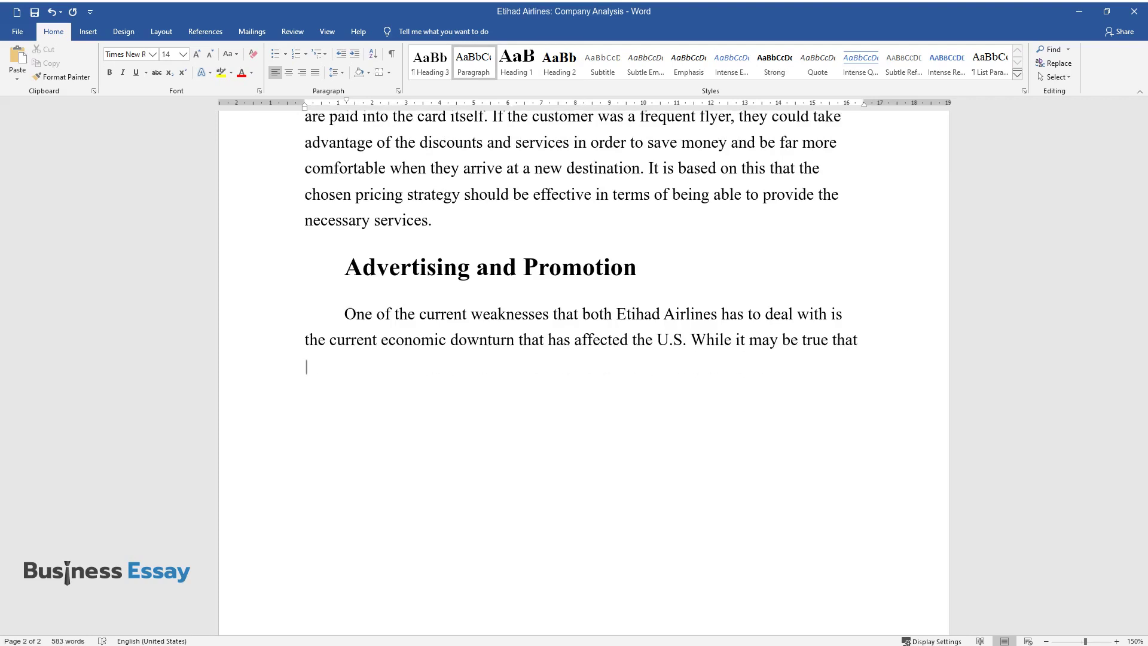
- Write that banks and several corporations have somewhat recovered from the 2008 financial crisis, but a lingering financial problem remains with the current economy
text( the banks and several corporations hav)
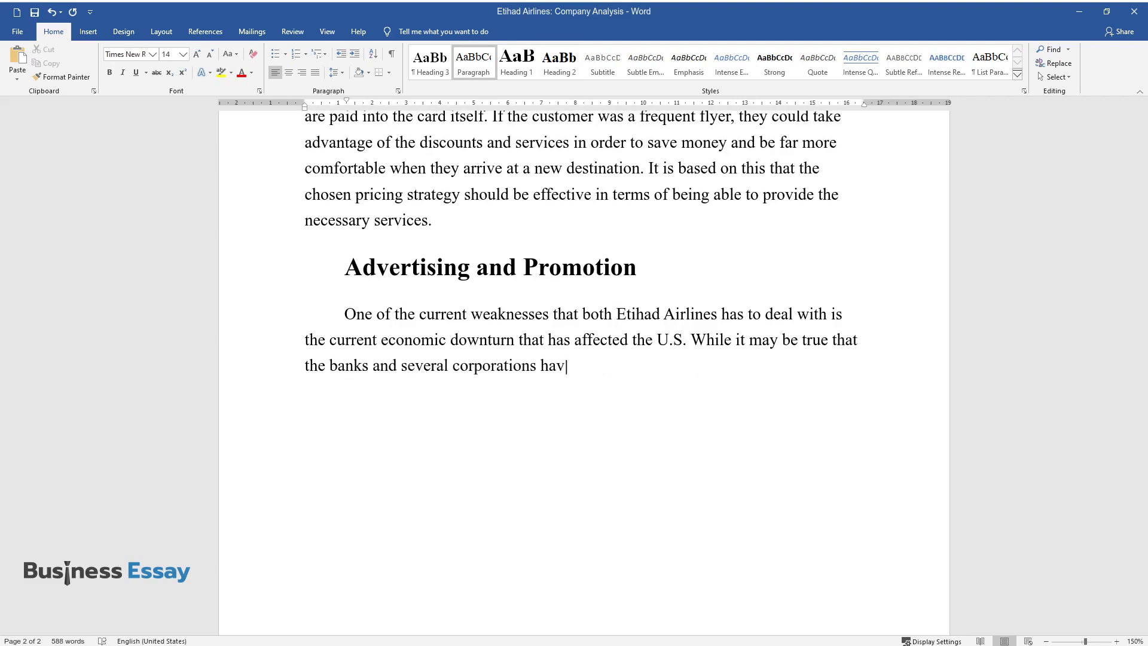
text(e somewhat recovered from the 2008 f)
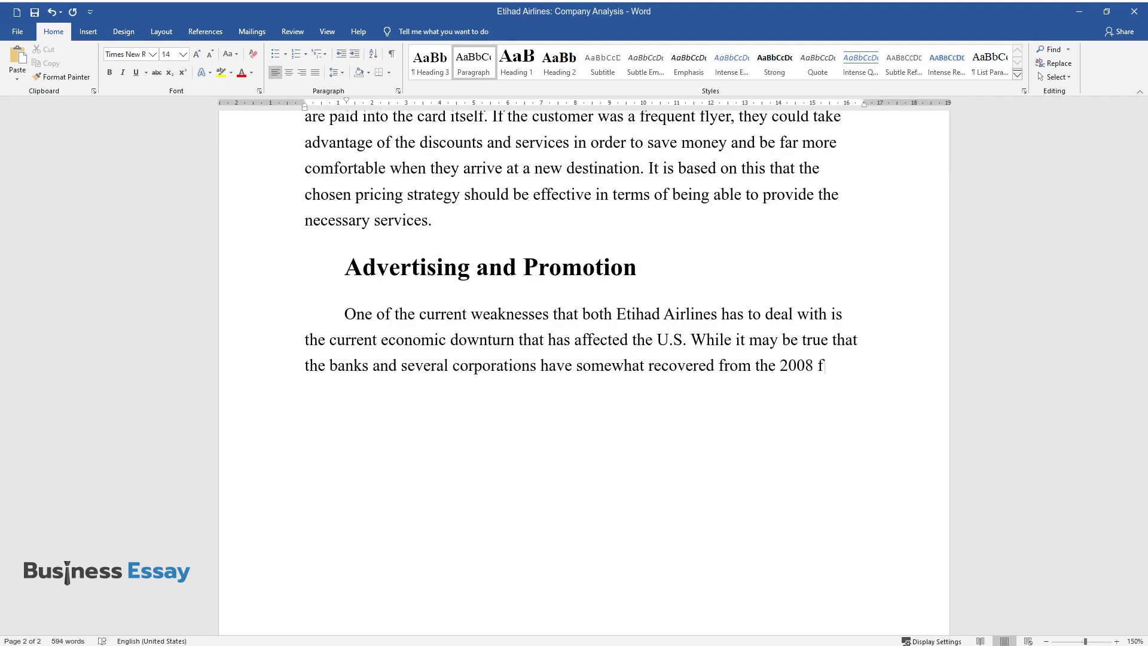
text(inancial crisis the fact still remain)
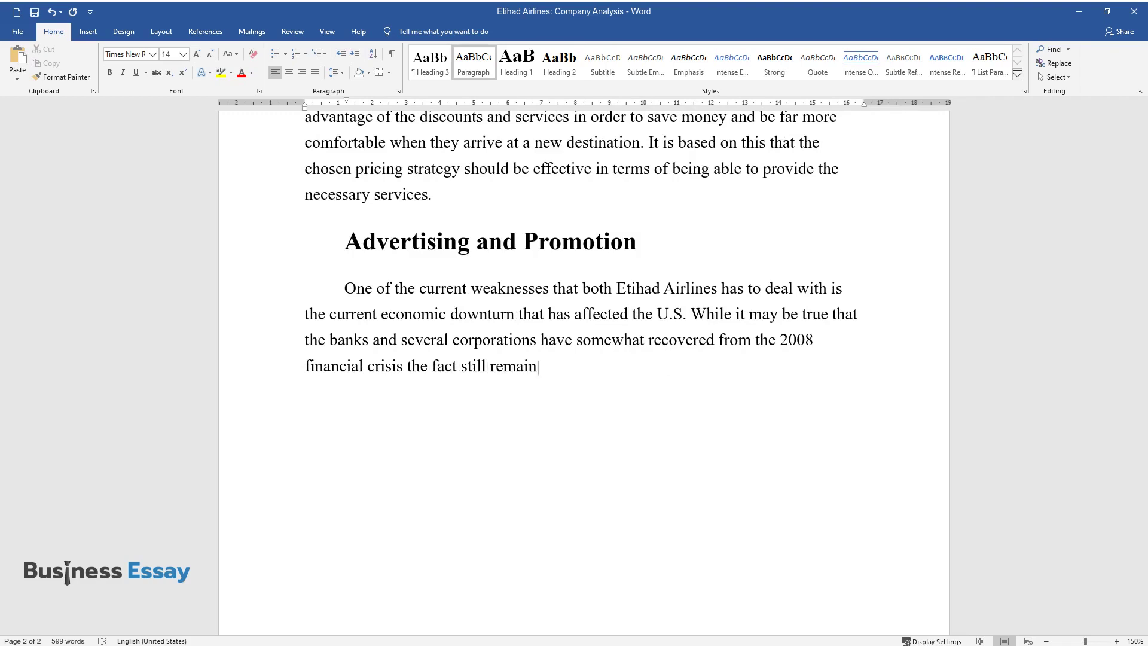
text(s that there is still a lingering fina)
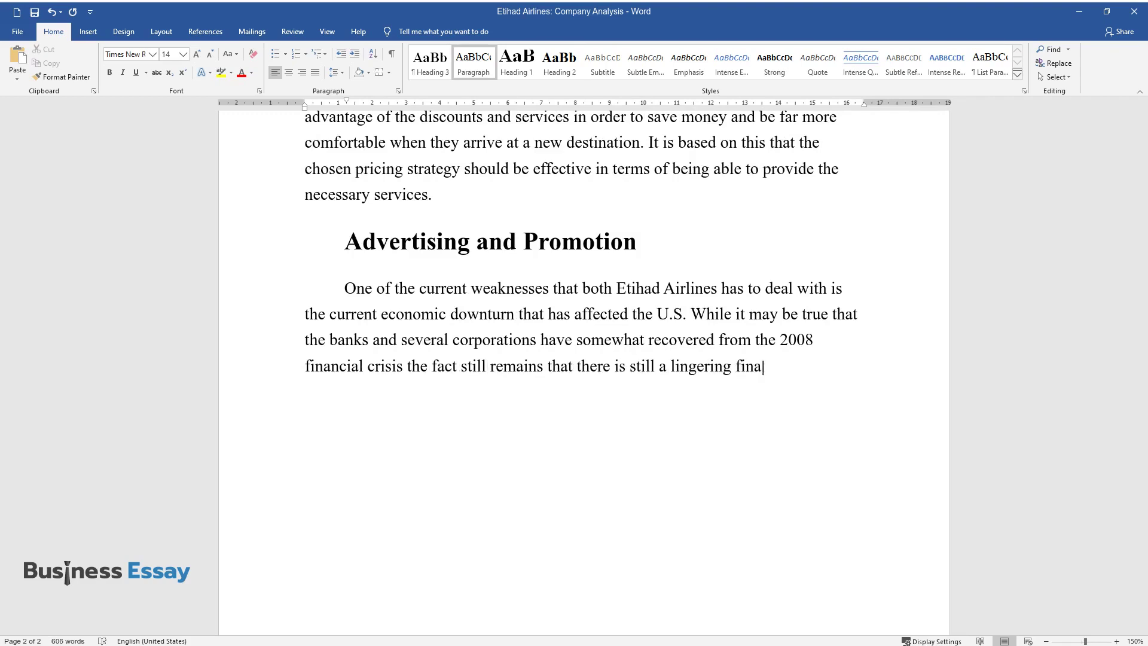
text(ncial problem with the current economy. This leaves man)
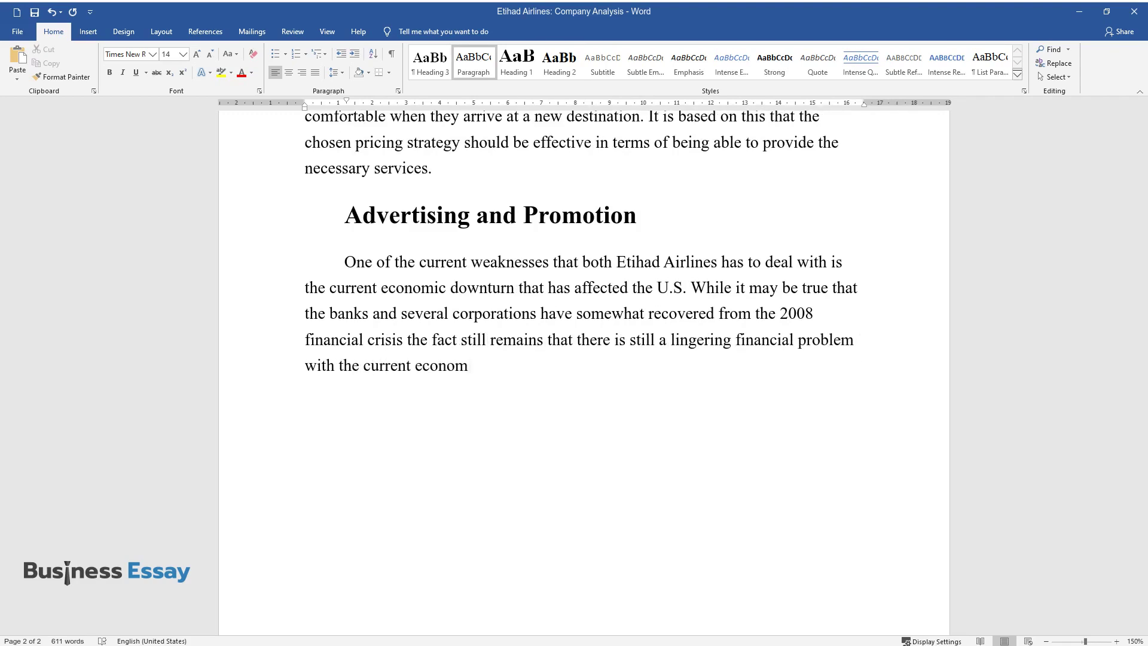
- State that many normal and affluent consumers are hesitant to consider Etihad Airlines as their primary airline of choice given its high fees
text(y normal and afflue)
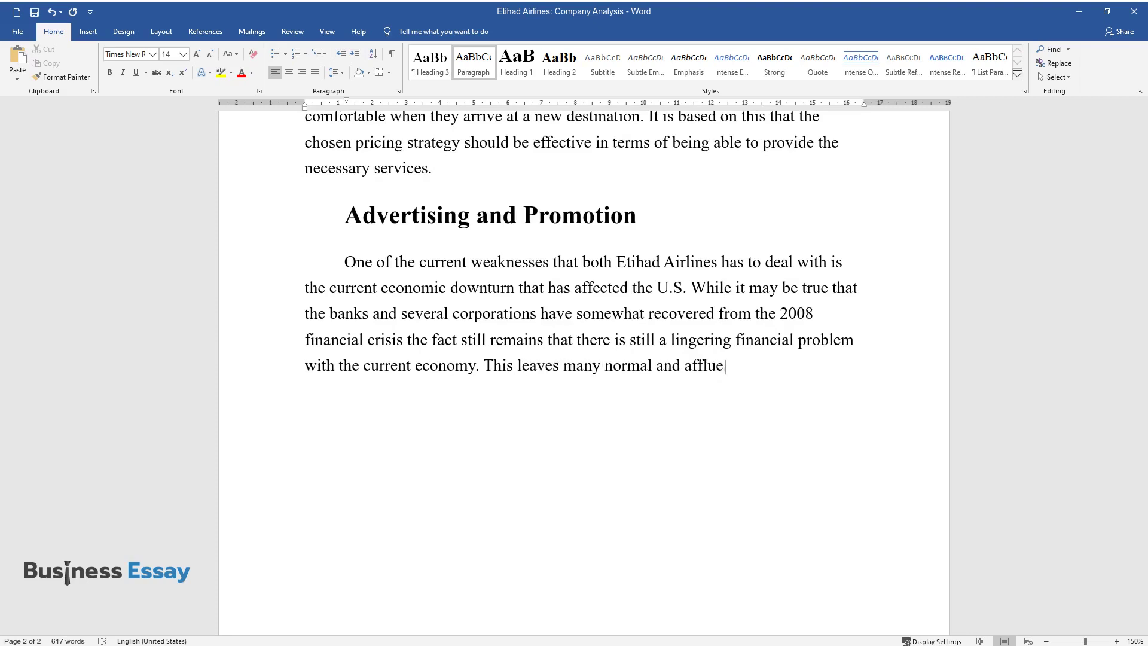
text(nt consumers hesitant at even conside)
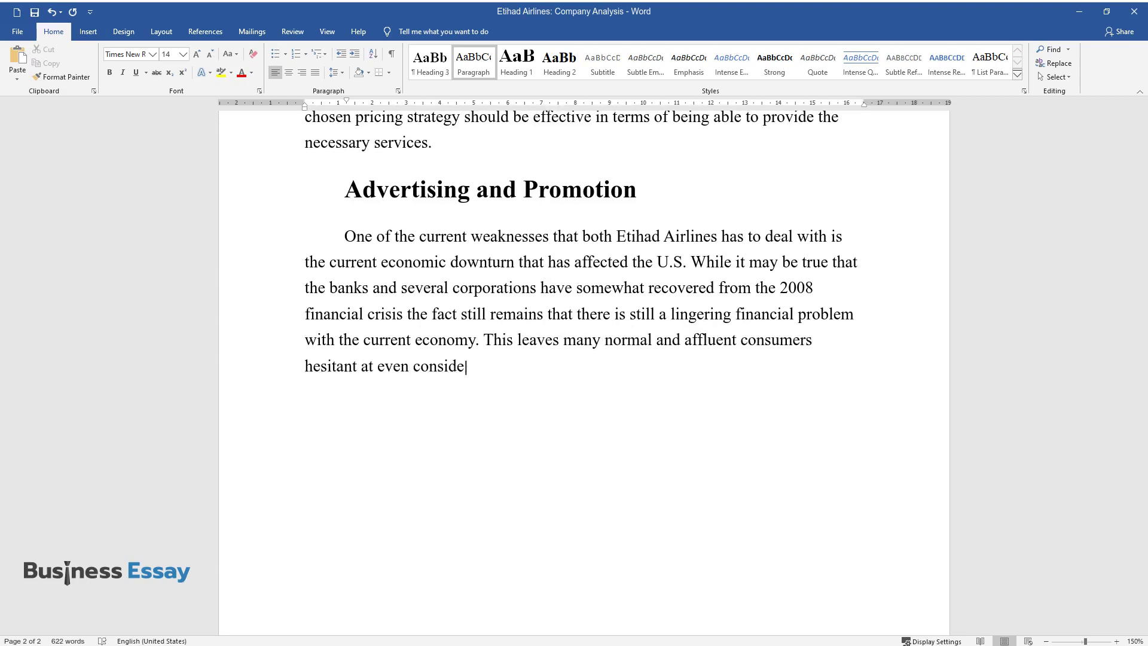
text(r using Etihad Airlines as their prim)
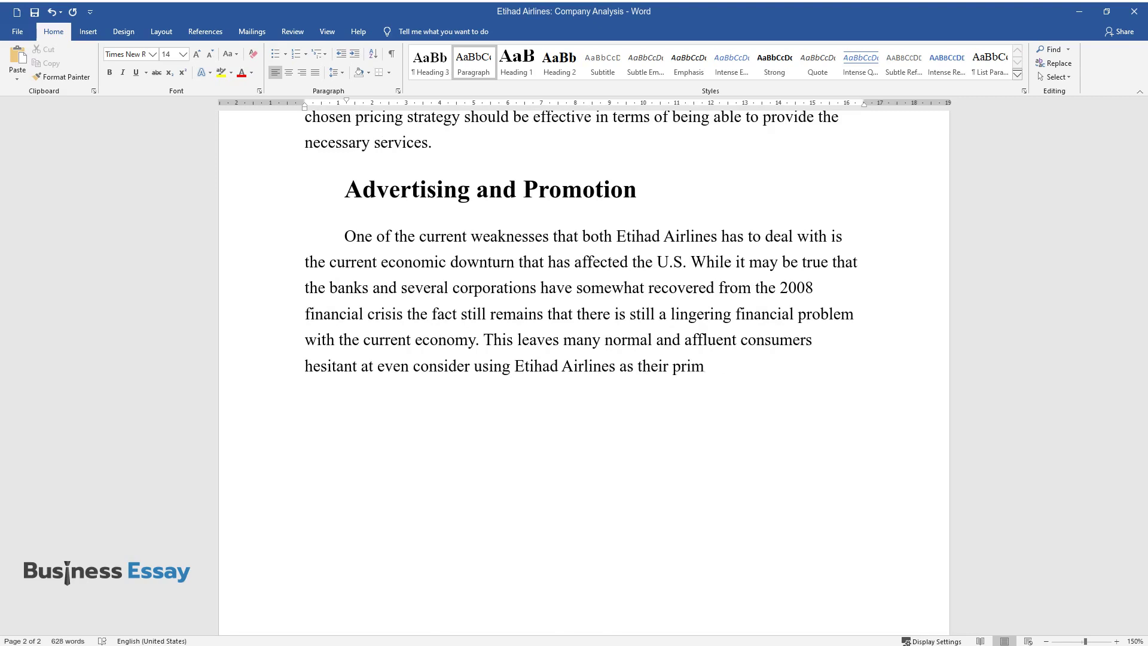
text(ary airline of choice given its high )
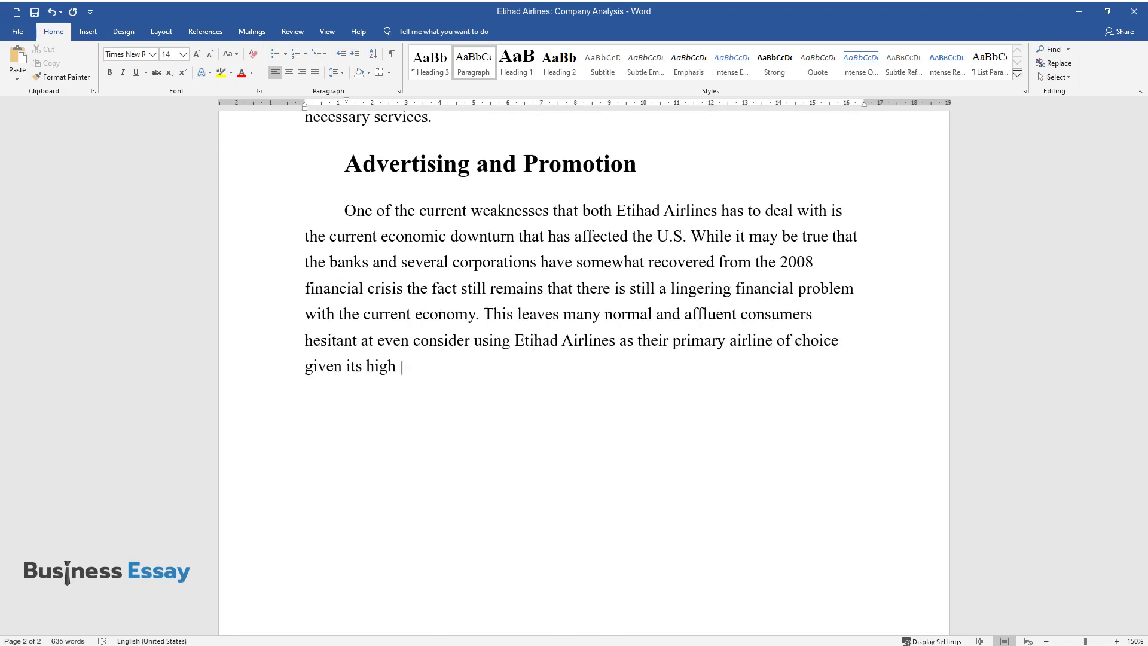
text(fees. What is necessary at this parti)
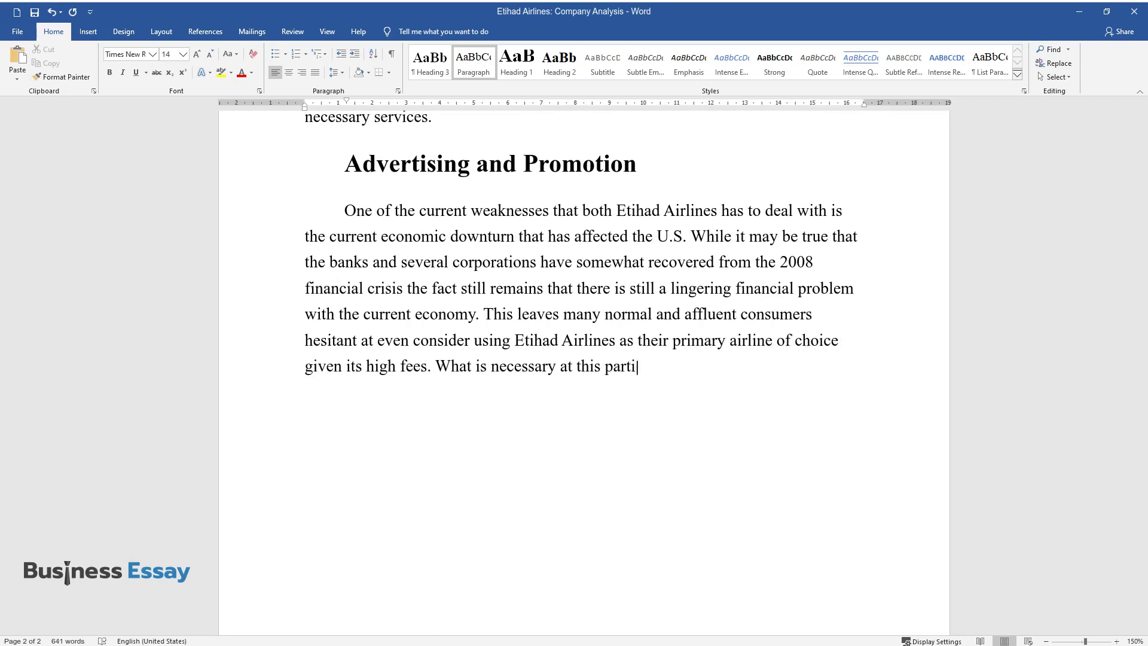
- Write that Etihad needs to improve its image to consumers through the Platinum Preferred Customer card, which will enable customers to save money on tickets
text(cular point in time is for Etihad to)
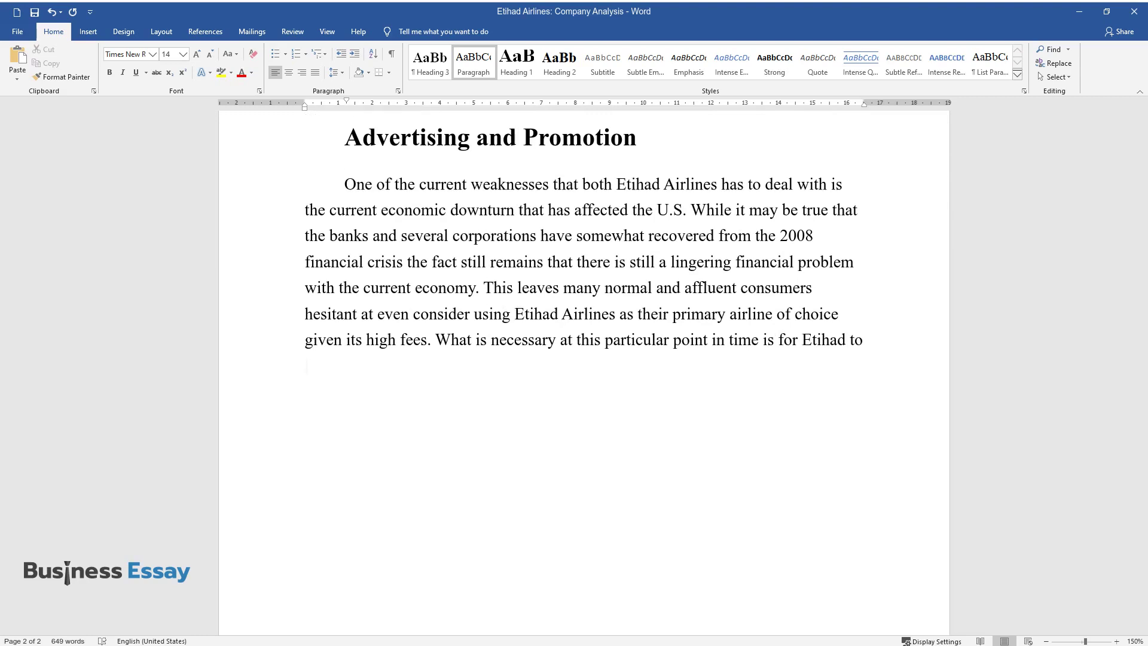
text( improve its image to consumers and th)
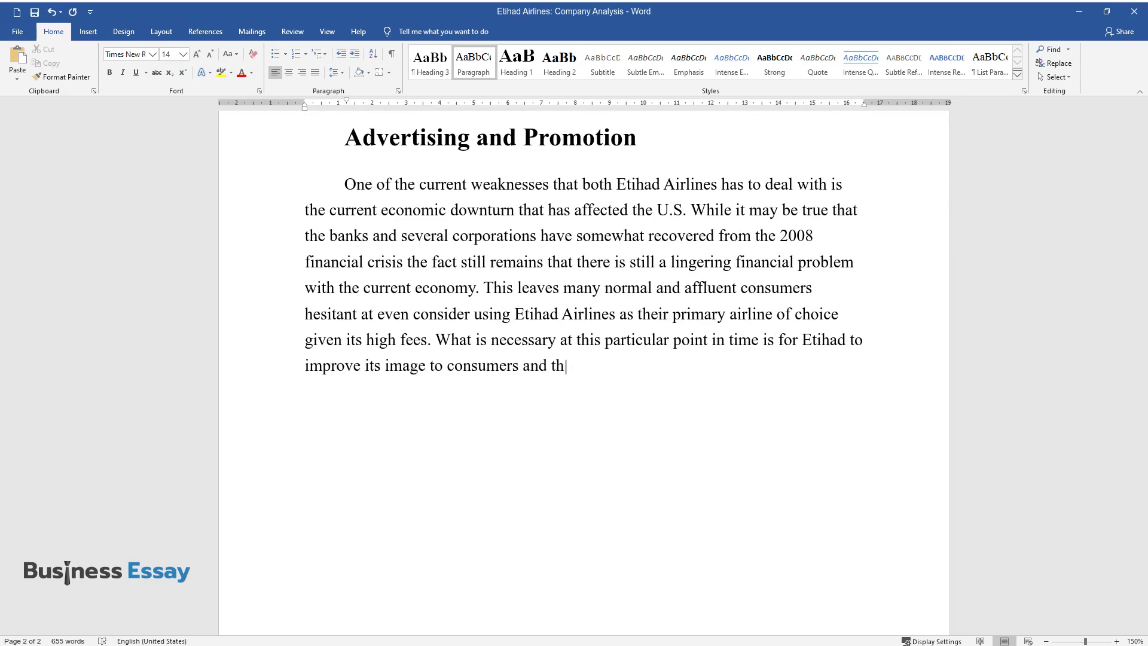
text(is can be done through the Platinum P)
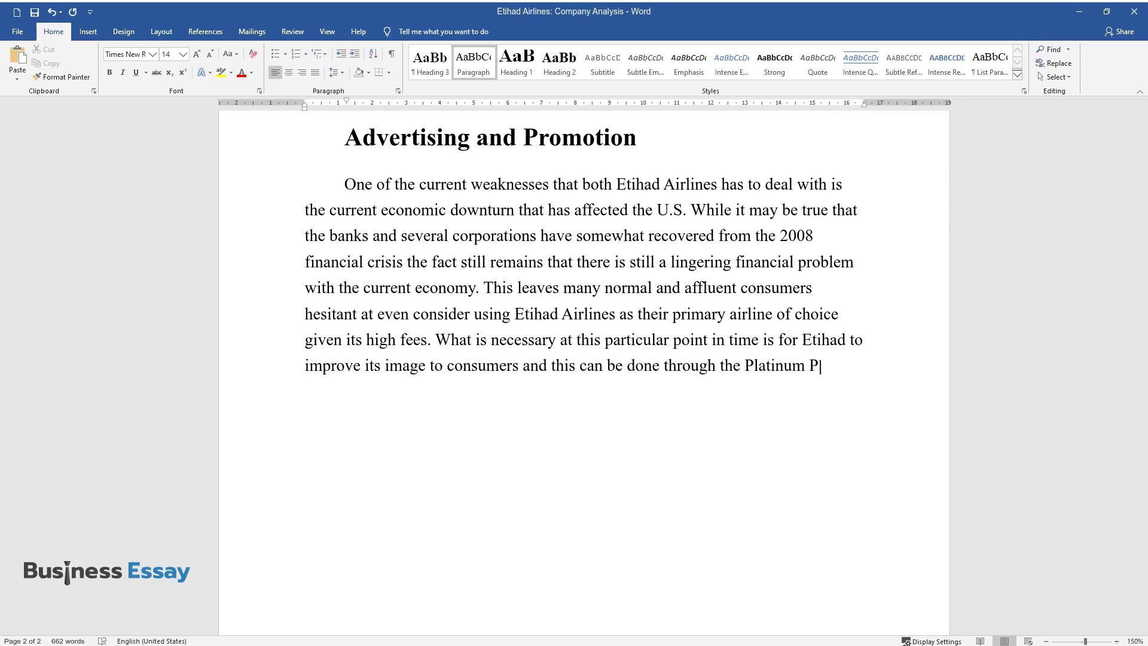
text(referred Customer card which will ena)
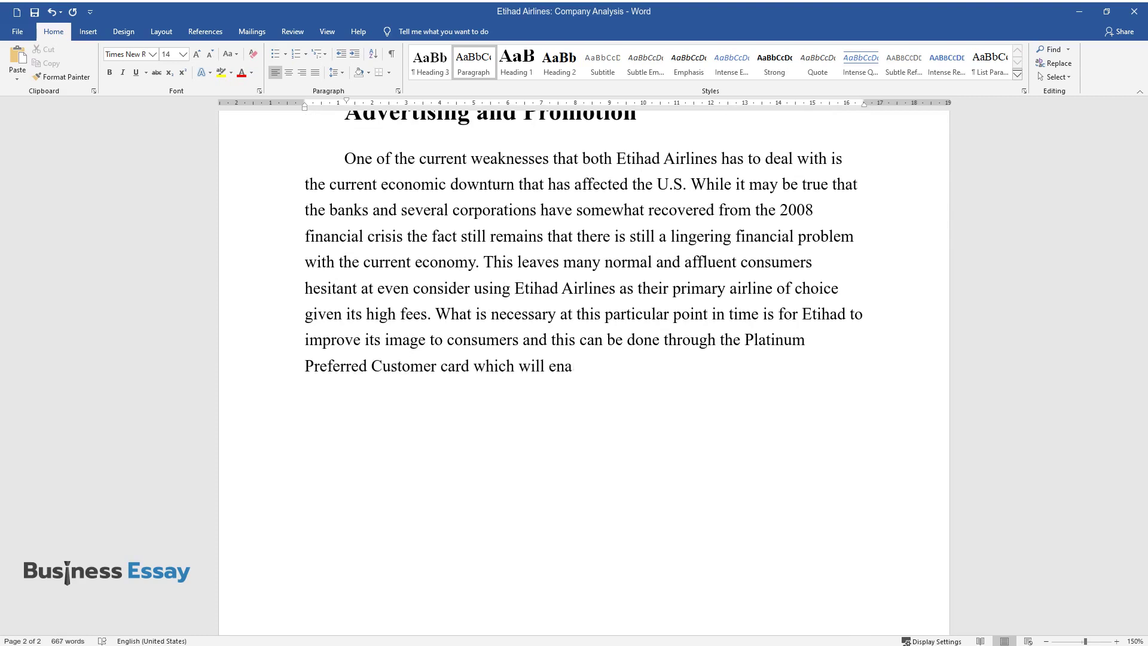
text(ble Etihad customers to save money on their tickets.,)
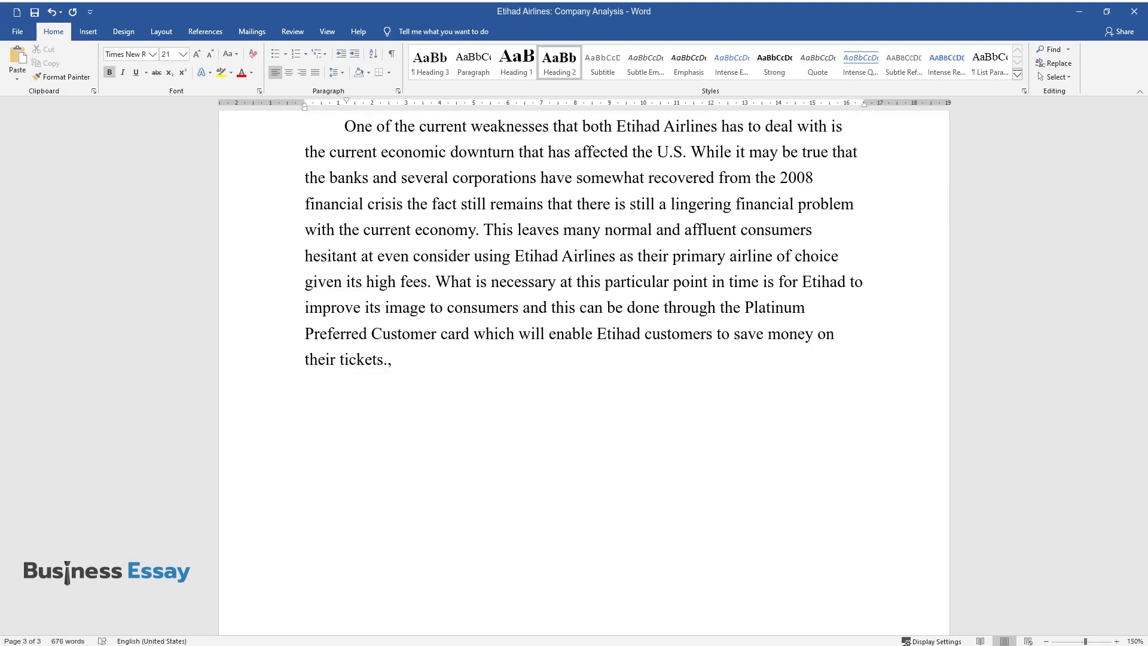
- Add the Heading 2 title "Customer Experience Strategy" below the advertising paragraph and start a body paragraph under it
key(Return)
text(C)
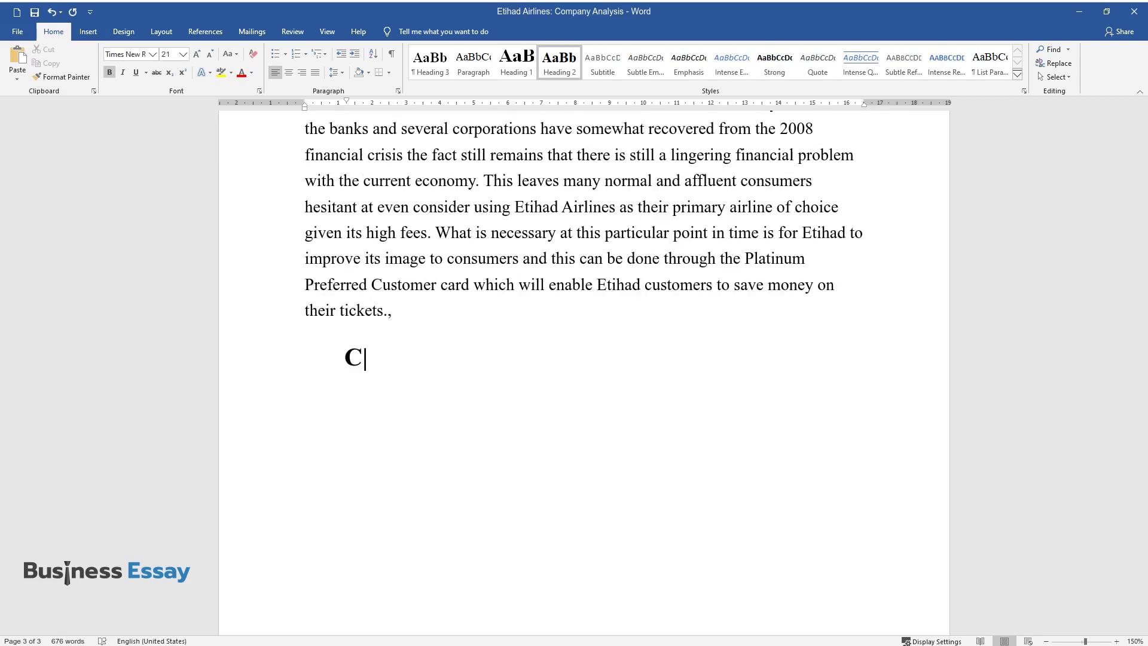
text(ustomer Experience Strategy)
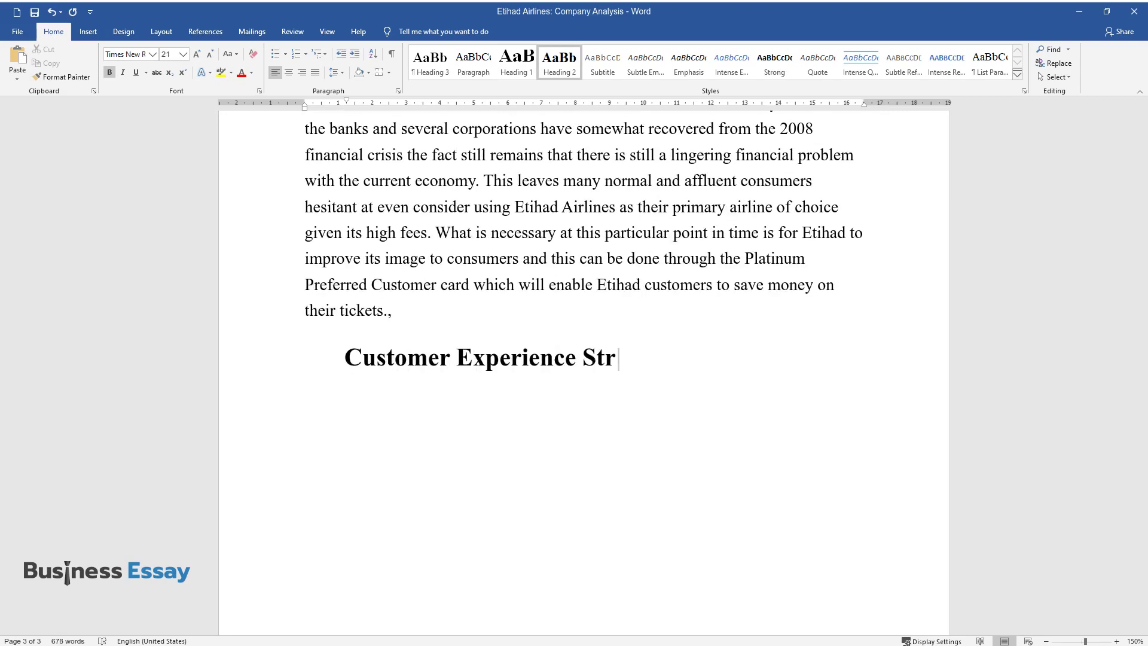
key(Return)
- Write that customer experience in Etihad is not just the quality of the flight but also what customers feel when they utilize the airline's services
text(When it co)
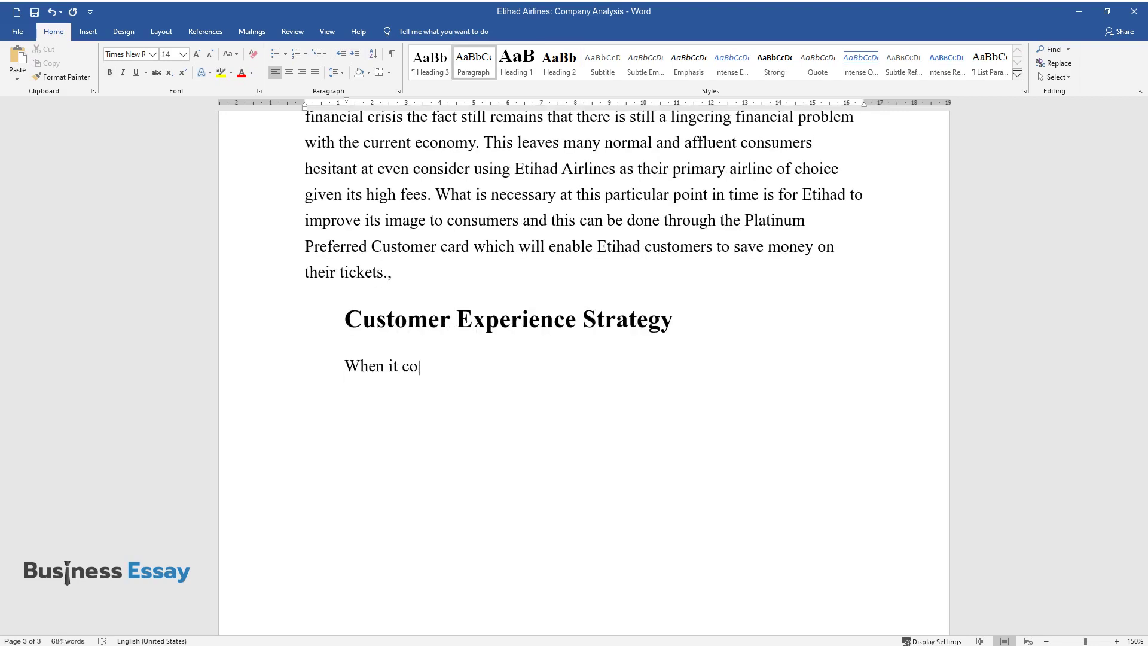
text(mes to customer experience in Etiha)
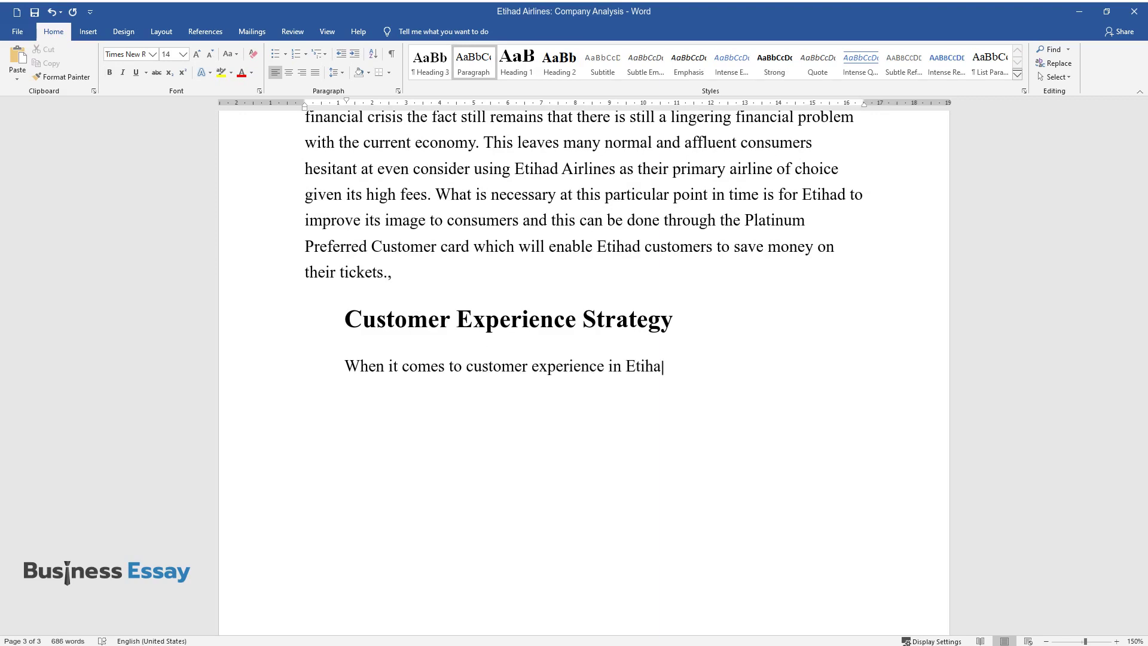
text(d, it is not just the quality of the)
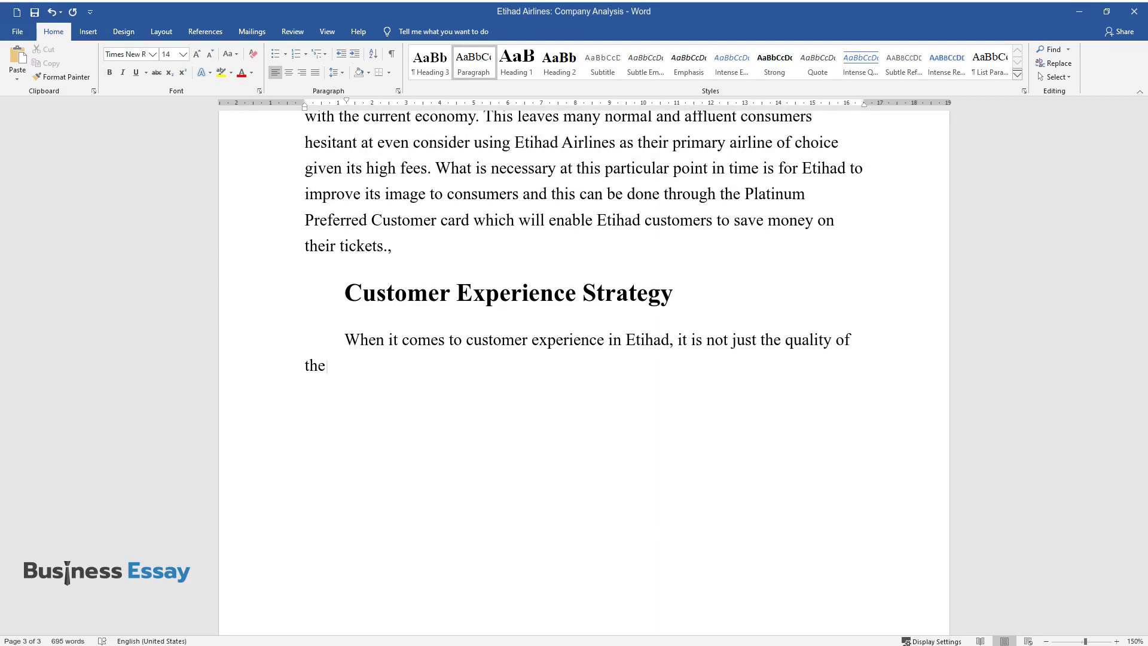
text( flight itself that matters, rather,)
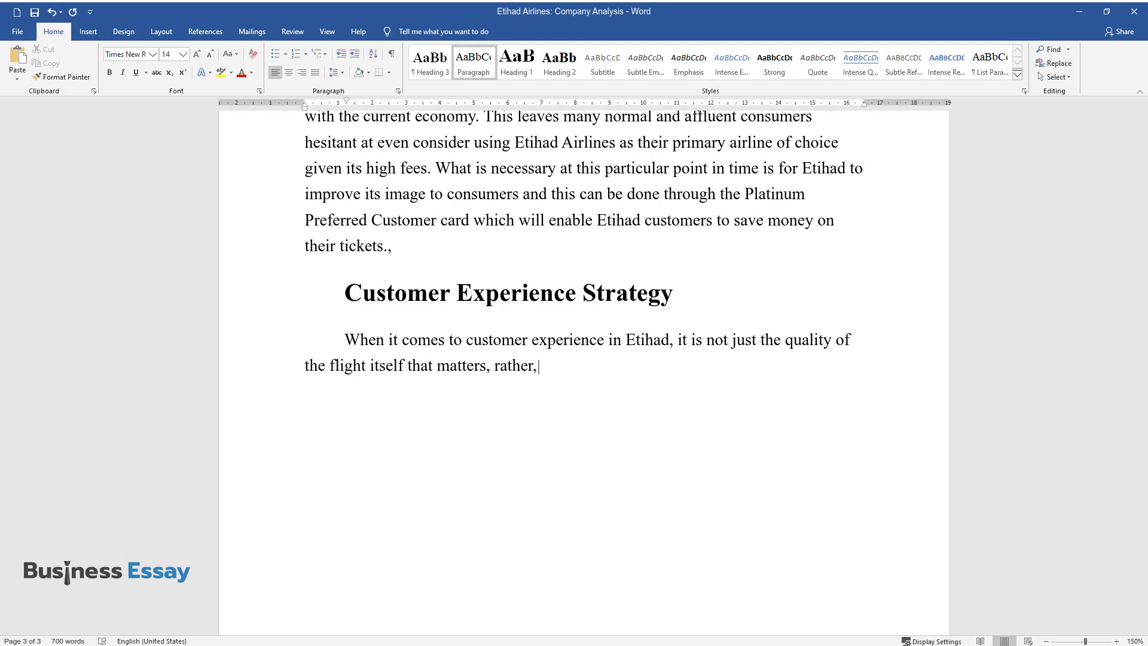
text( it also entails what customers feel)
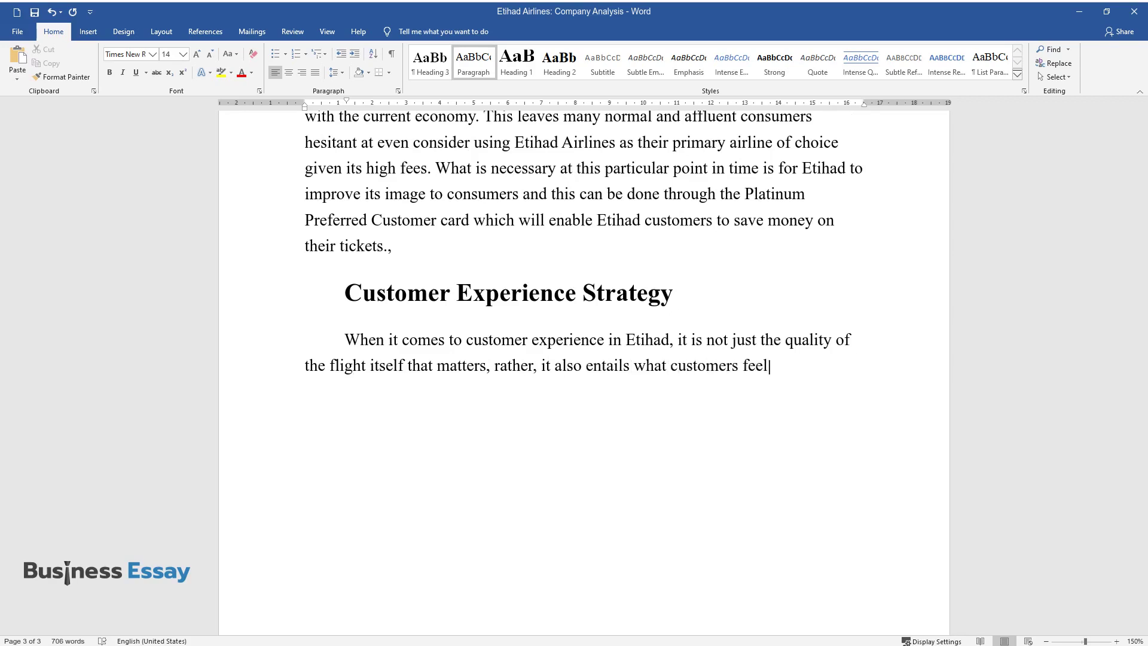
text( when they utilize the services of )
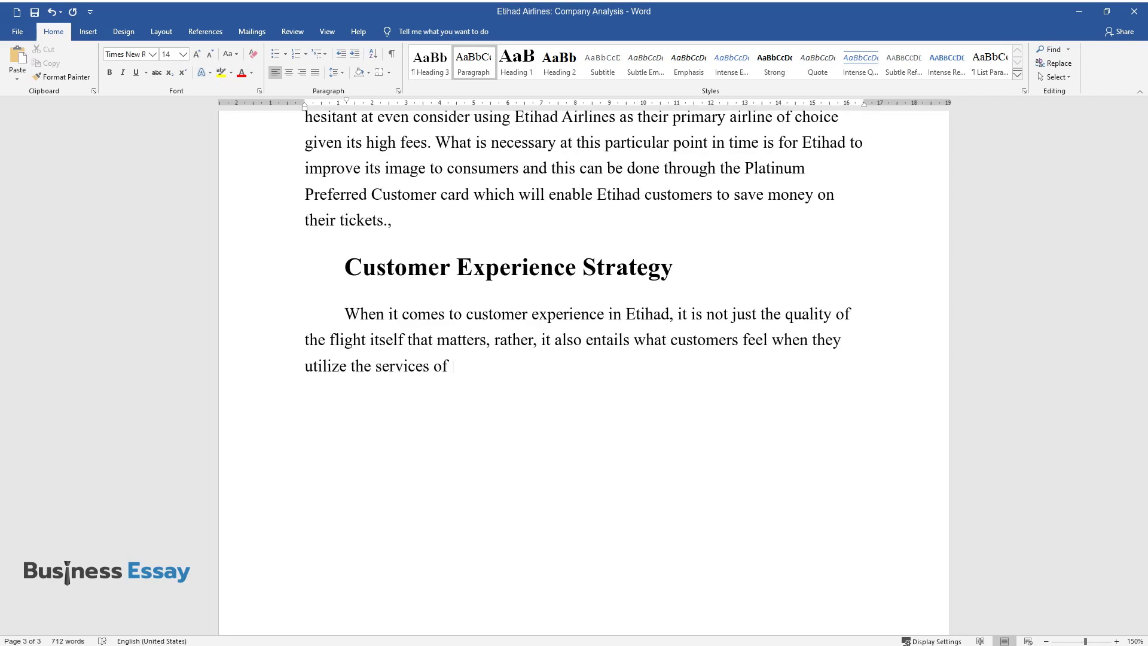
text(the airline. This can range from how)
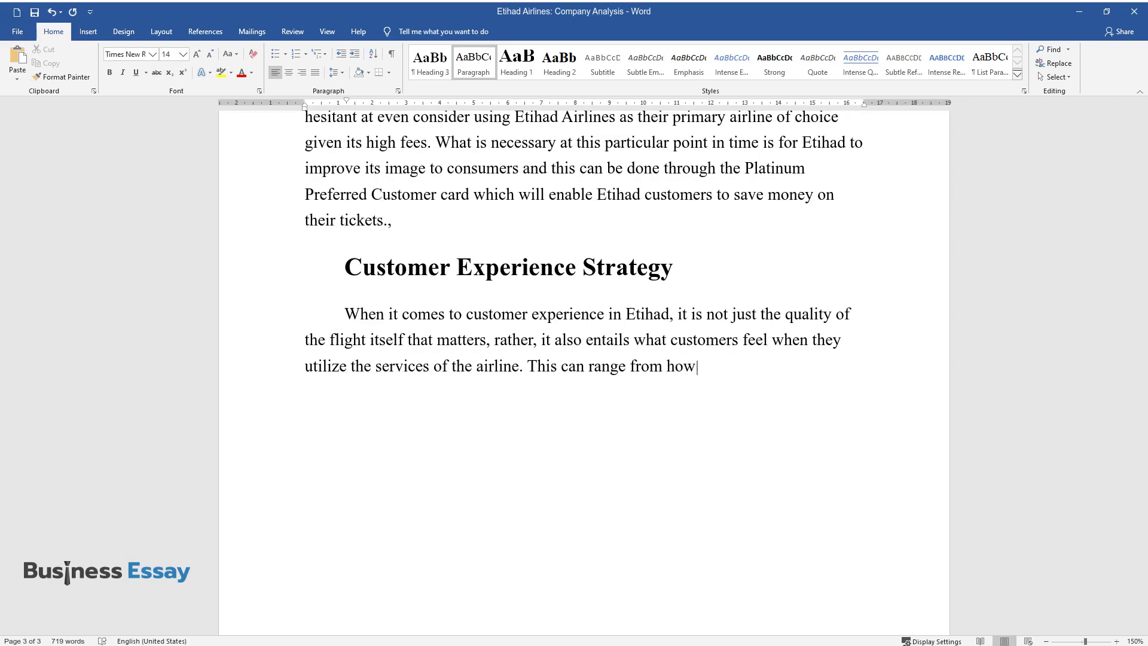
- Write that the customer experience can range from how customers are greeted to how easy the process is and other aspects of good experiences
text( they are greeted, how easy the proc)
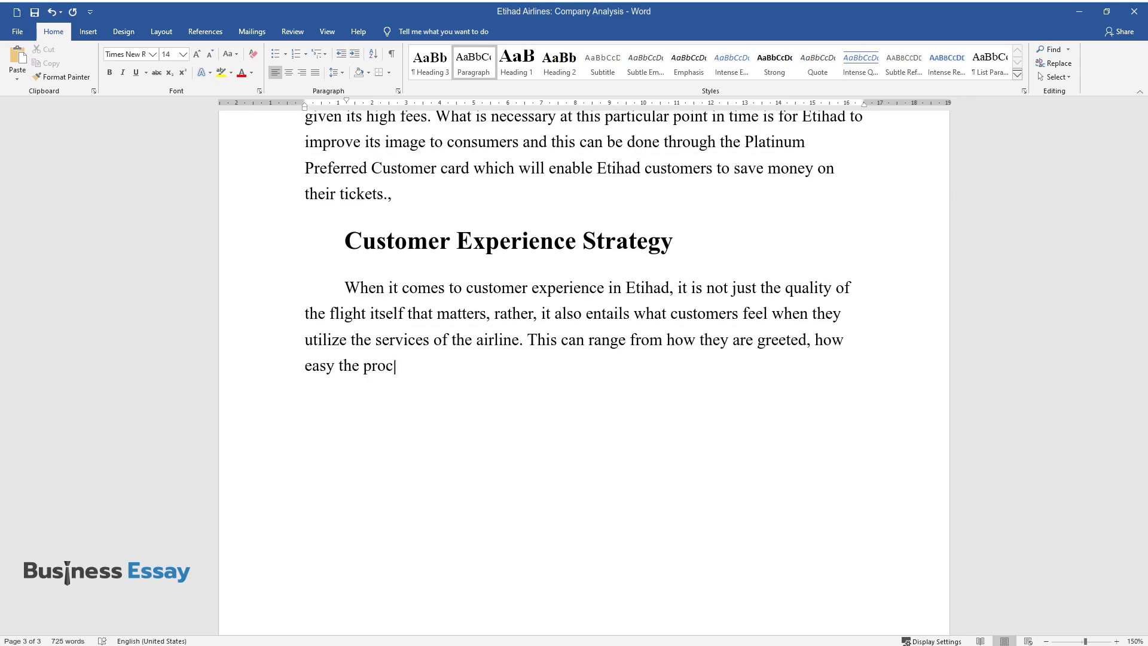
text(ess is and other aspects related to)
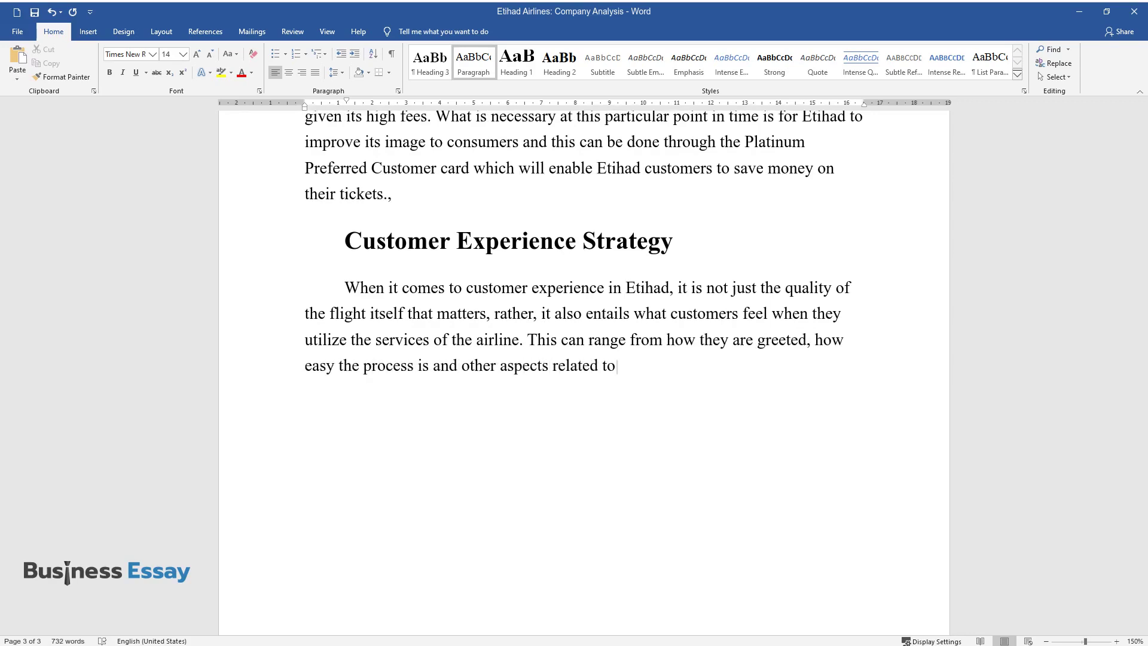
text( good customer experiences. In the c)
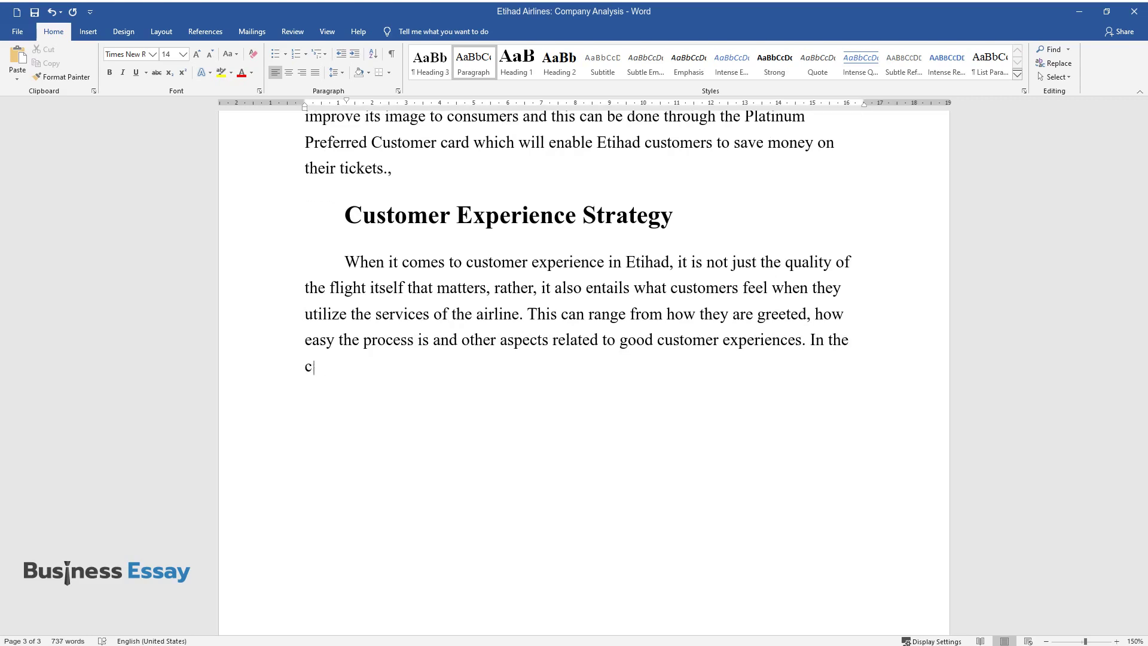
- Write that the Platinum Preferred Customer card should be easy to acquire and utilize so customers will be more likely to like it and use it continuously
text(ase of the Platinum Preferred Custom)
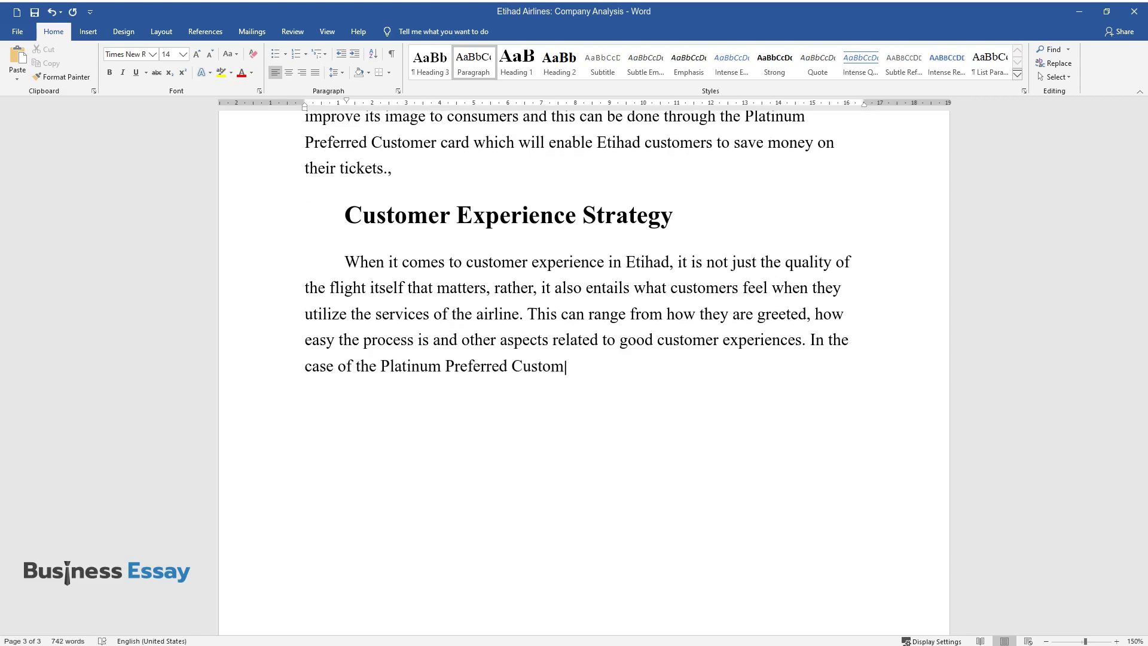
text(er card, this involves making the p)
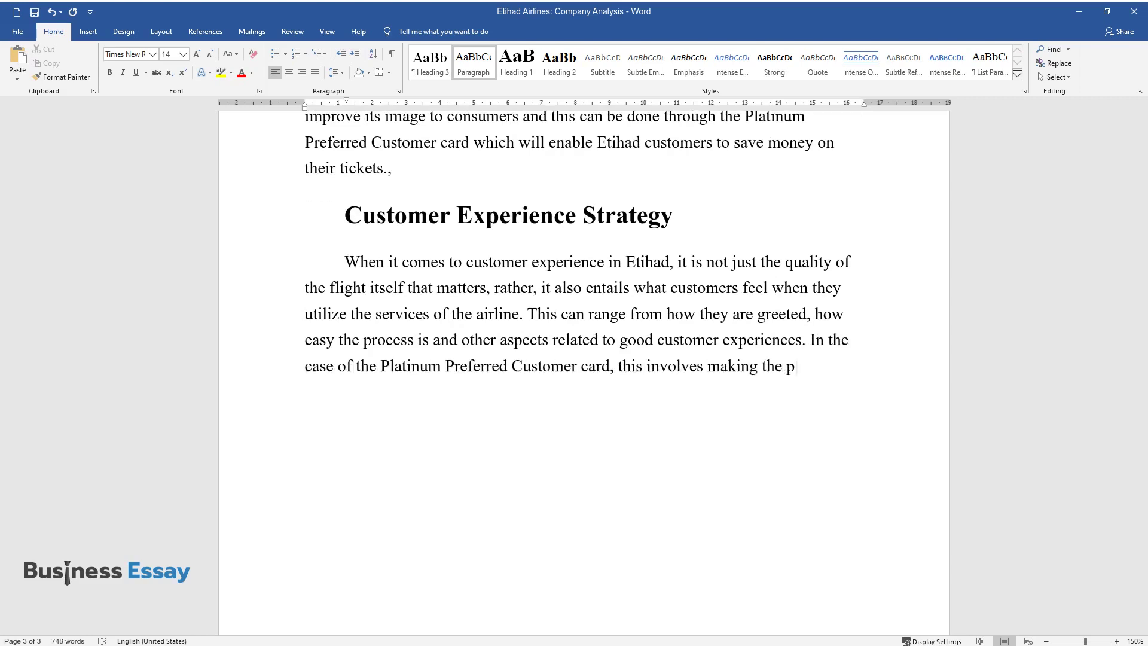
text(rocess of acquiring and utilizing th)
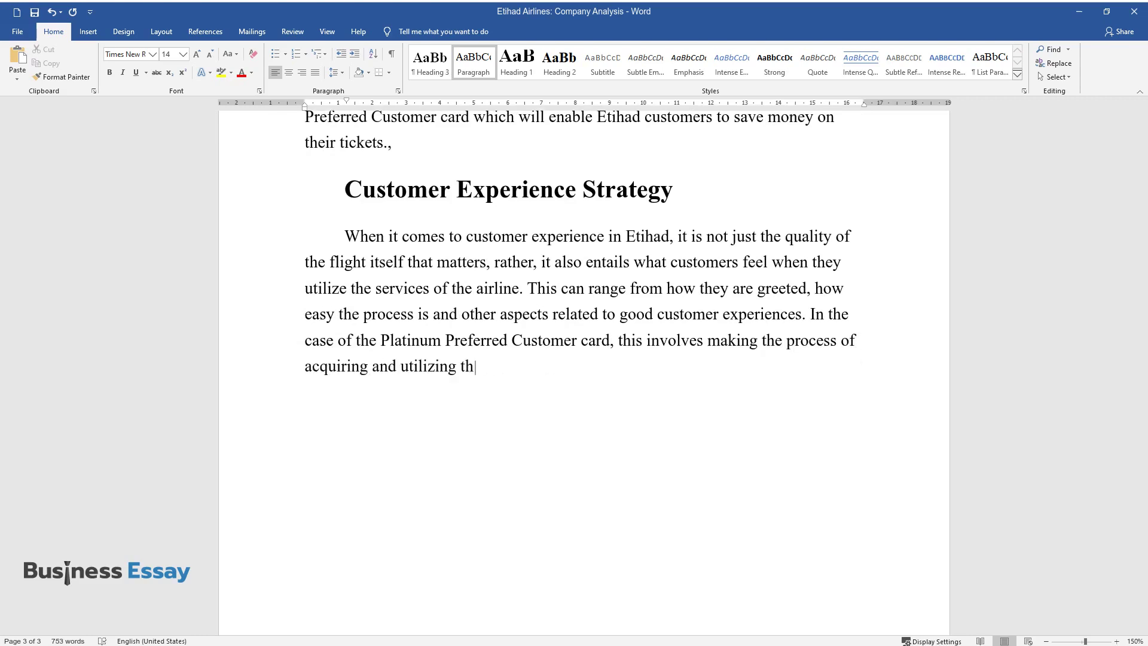
text(e card easy so that customers will b)
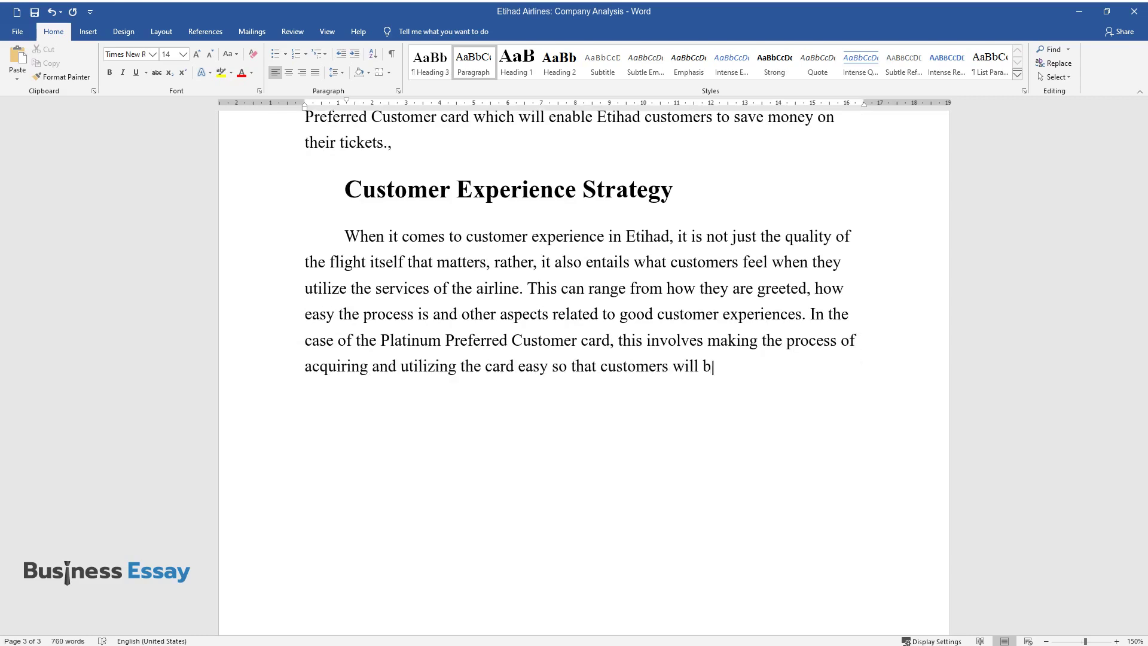
text(e more likely to like it an)
text(d use it)
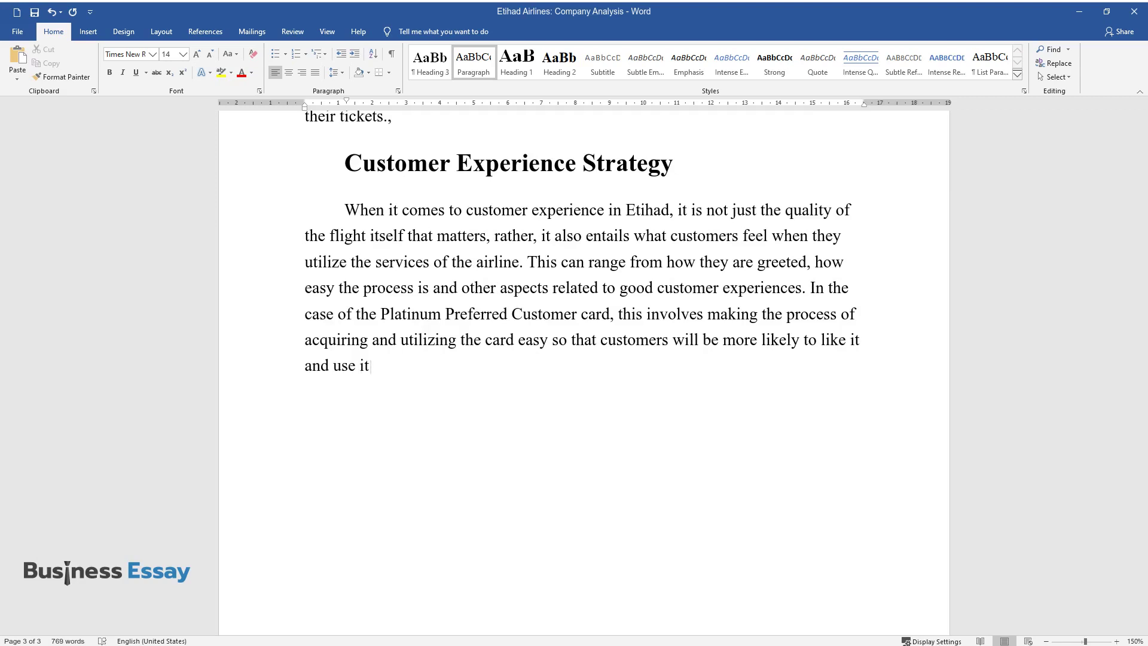
text( continuously.)
- Add the Heading 2 title "Information Management Operational Decision" below the customer experience paragraph and start a body paragraph under it
key(Return)
text(Inf)
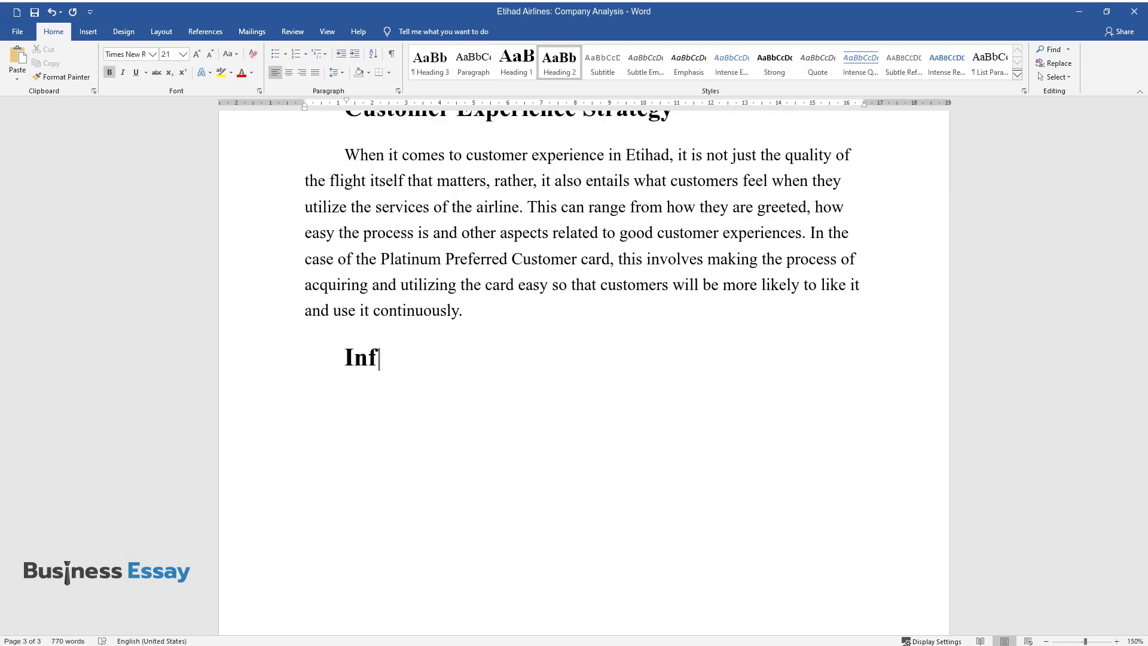
text(ormation Management Operational Decision)
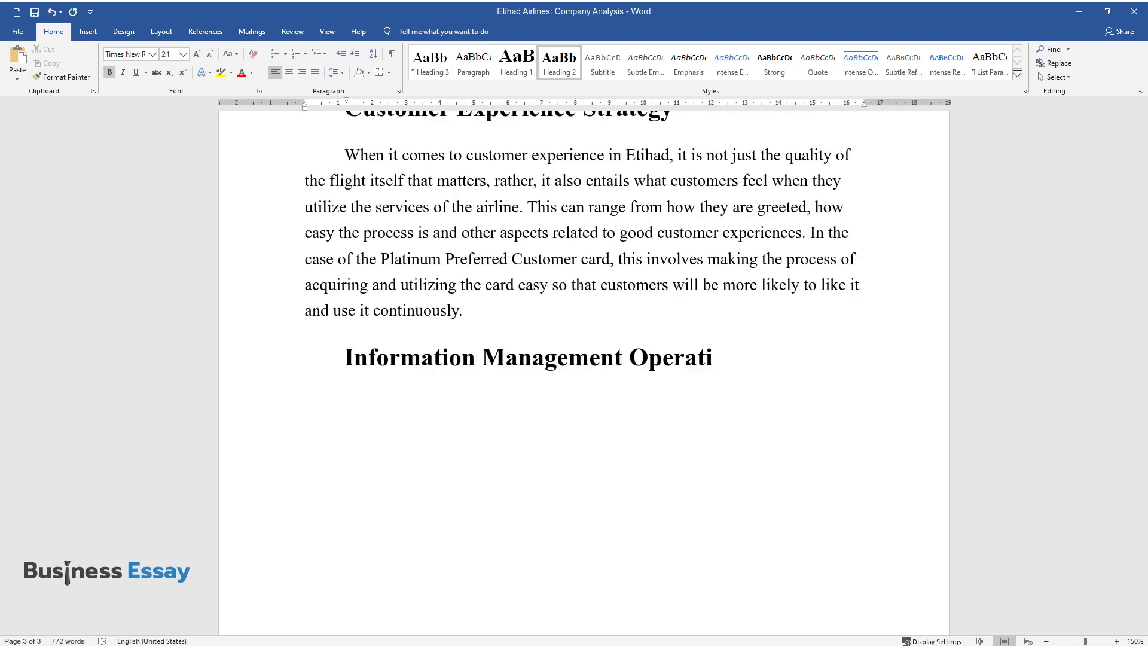
key(Return)
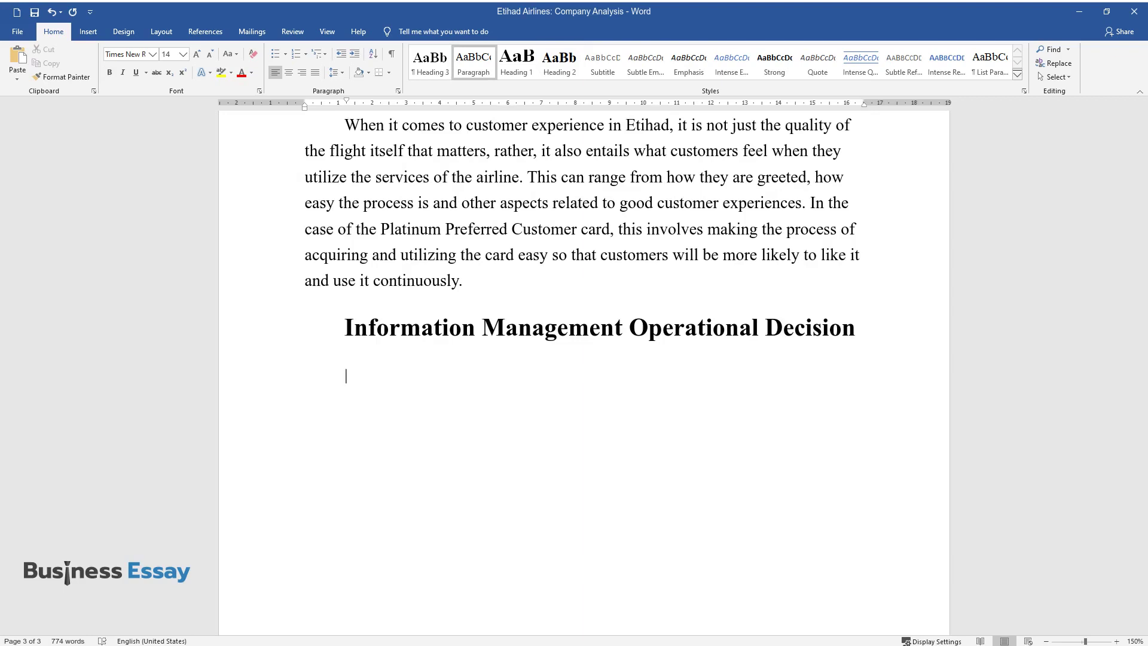
- Describe information systems as the interface between people, organizations, and technology enabling the business to accomplish a specific task or action
text(Information systems can be des)
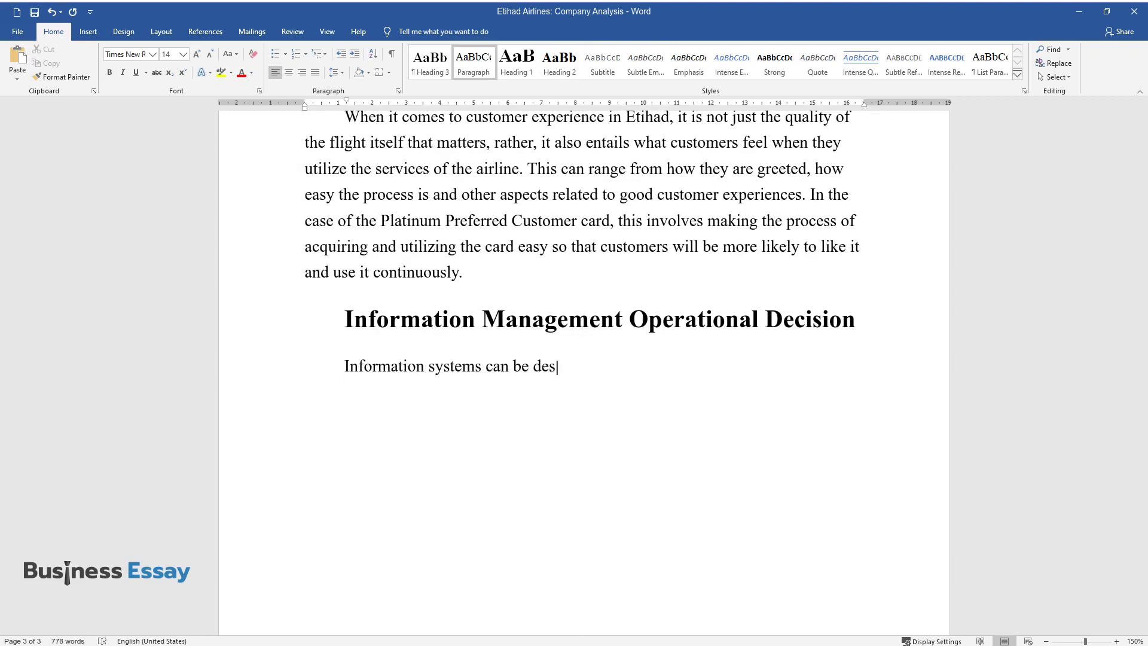
text(cribed as the interface between peopl)
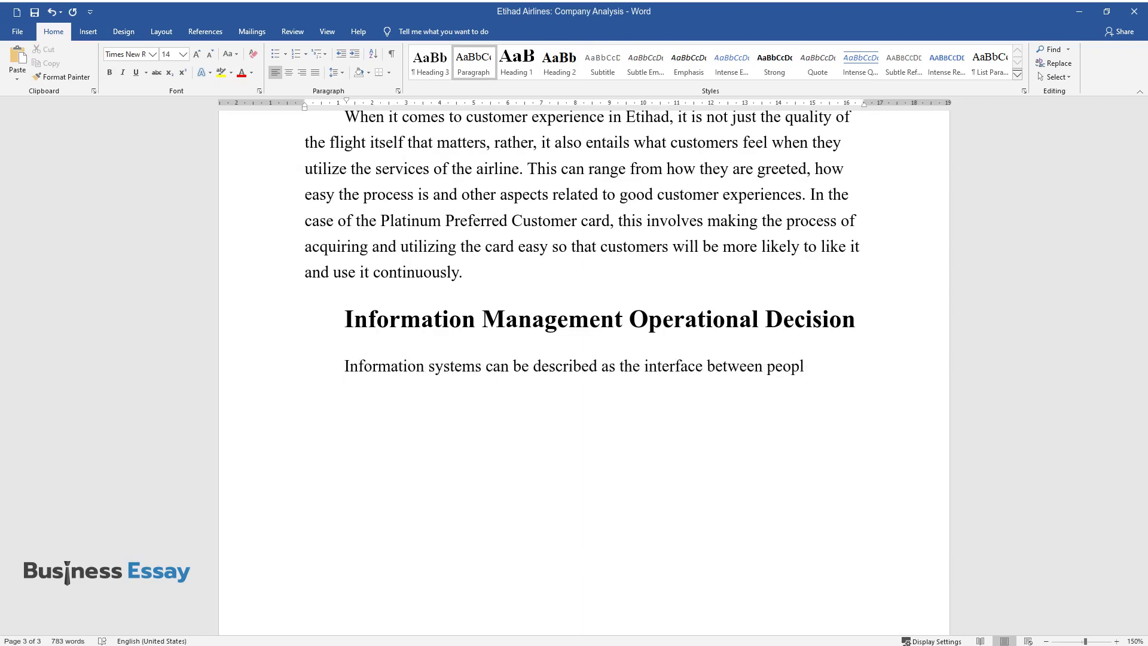
text(e, organizations, and technology en)
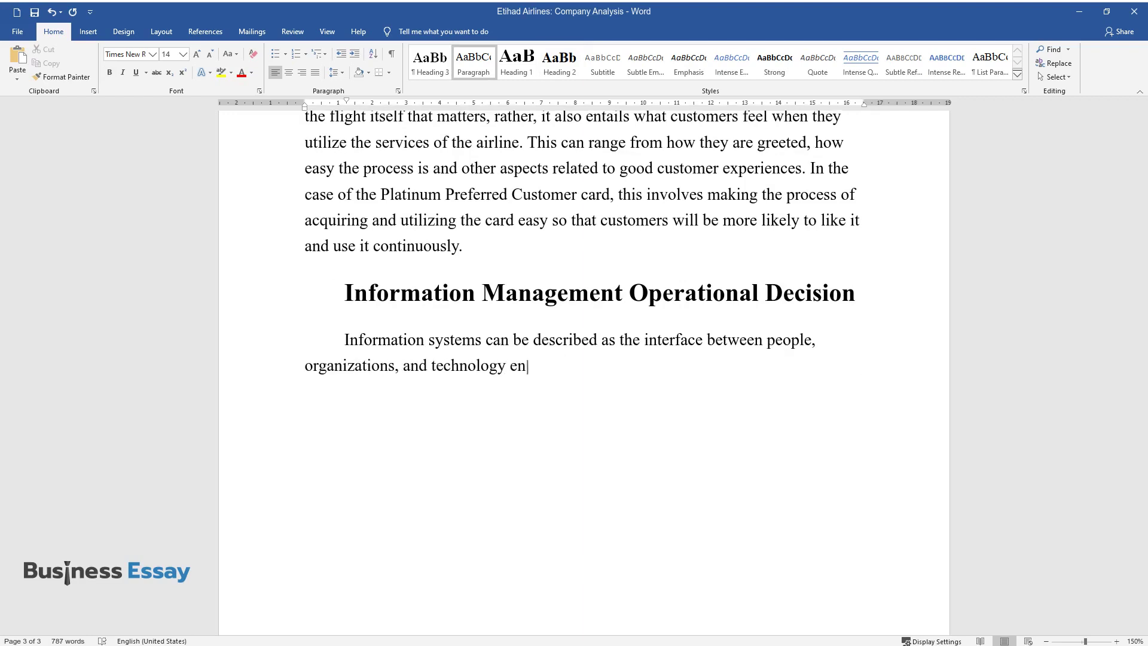
text(abling the business to accomplish a )
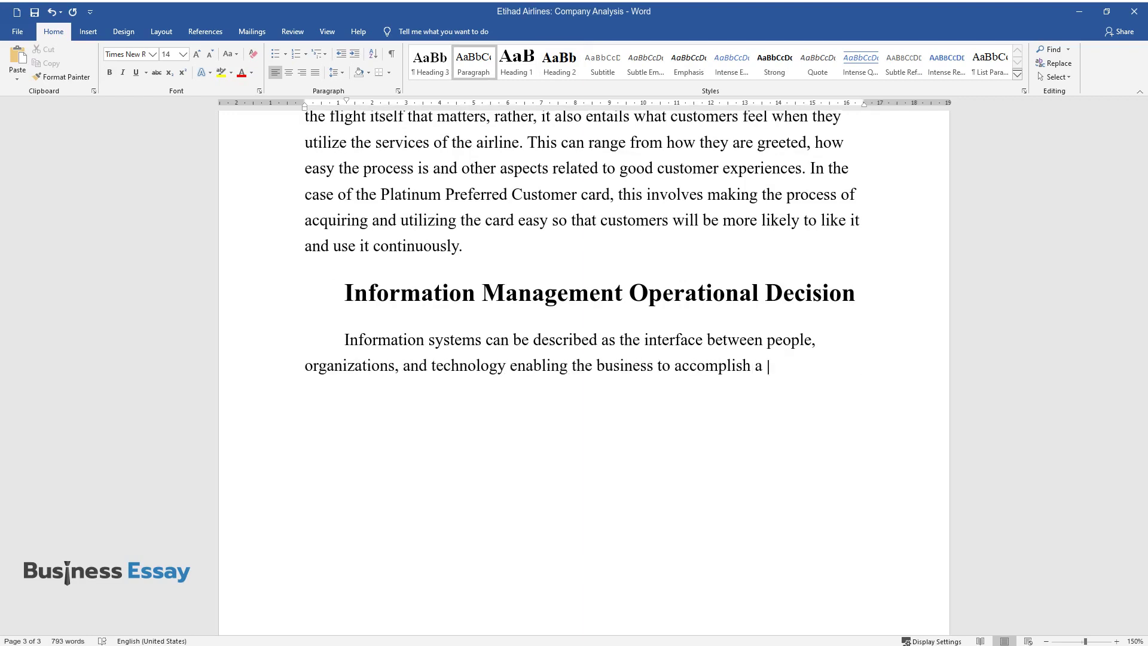
text(specific task or action. When it com)
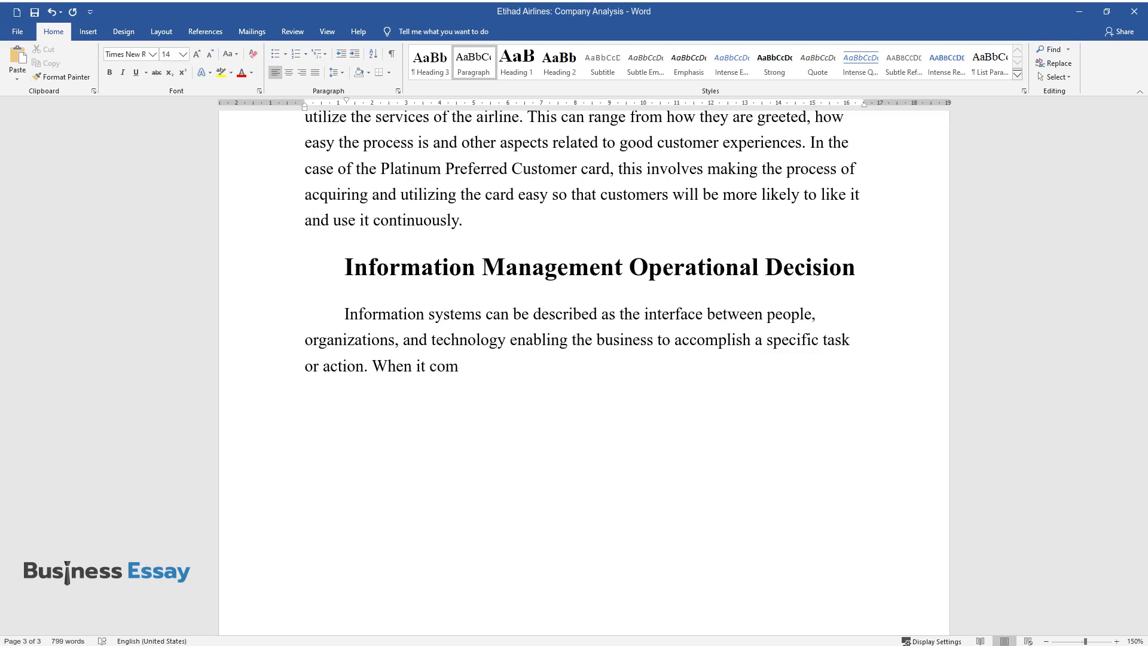
- Write that such services are absolutely essential for the new card, given the need to monitor and address technical issues arising after customers utilize it
text(es to establishing the new Platinum )
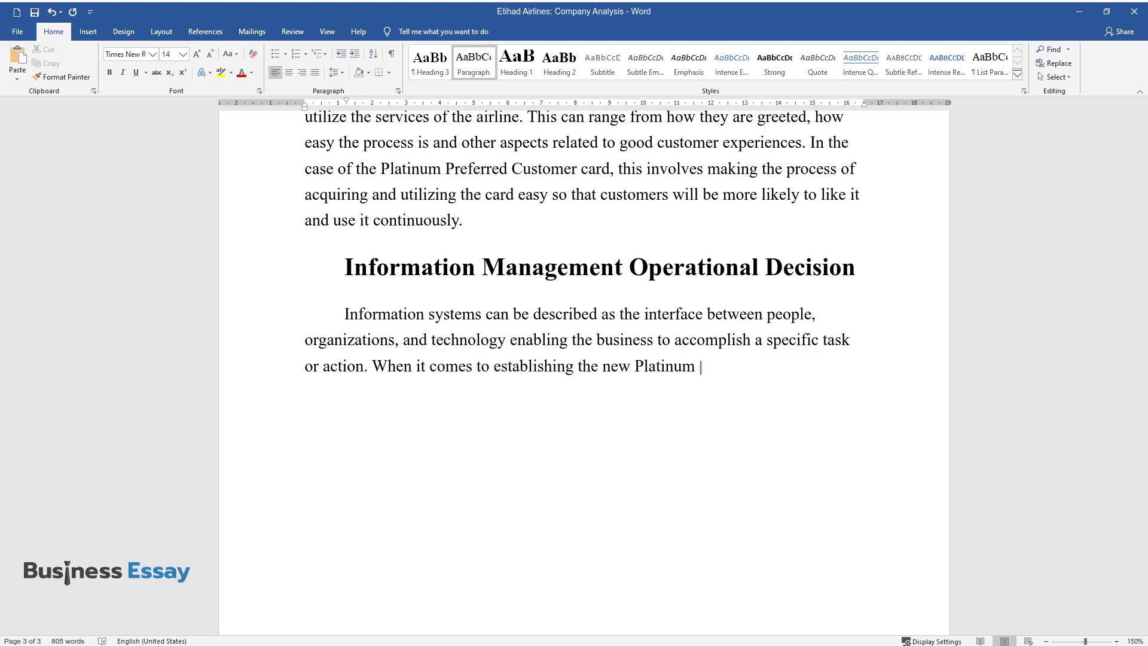
text(Preferred Customer card, the implem)
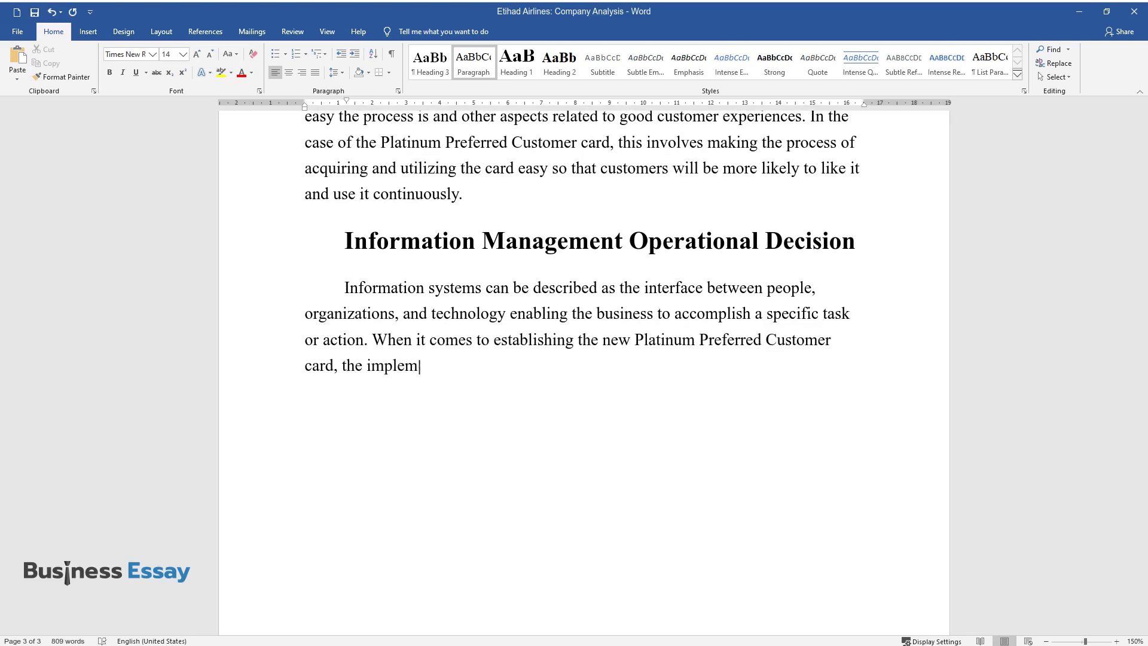
text(entation of such services can be con)
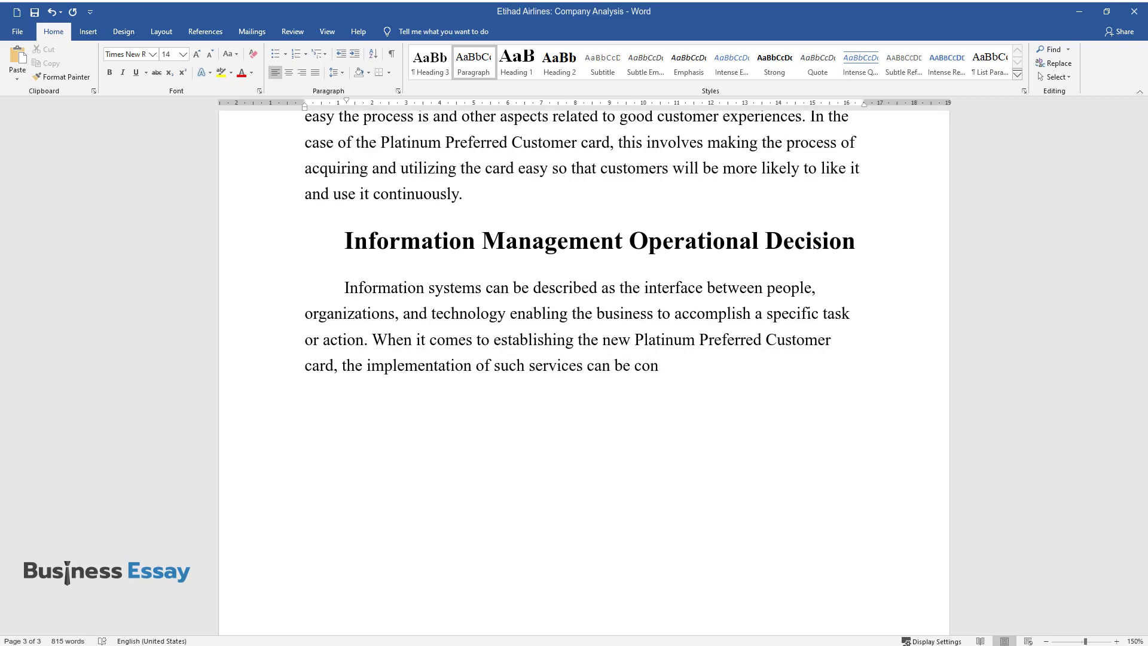
text(sidered as absolutely essential give)
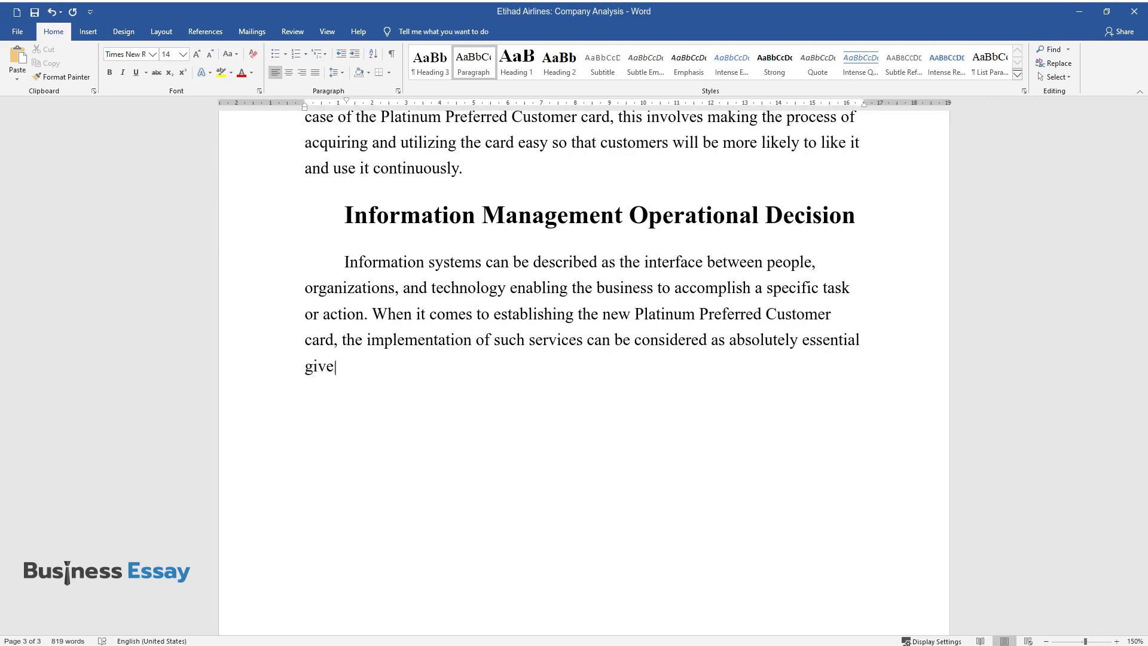
text(n the need to monitor and address t)
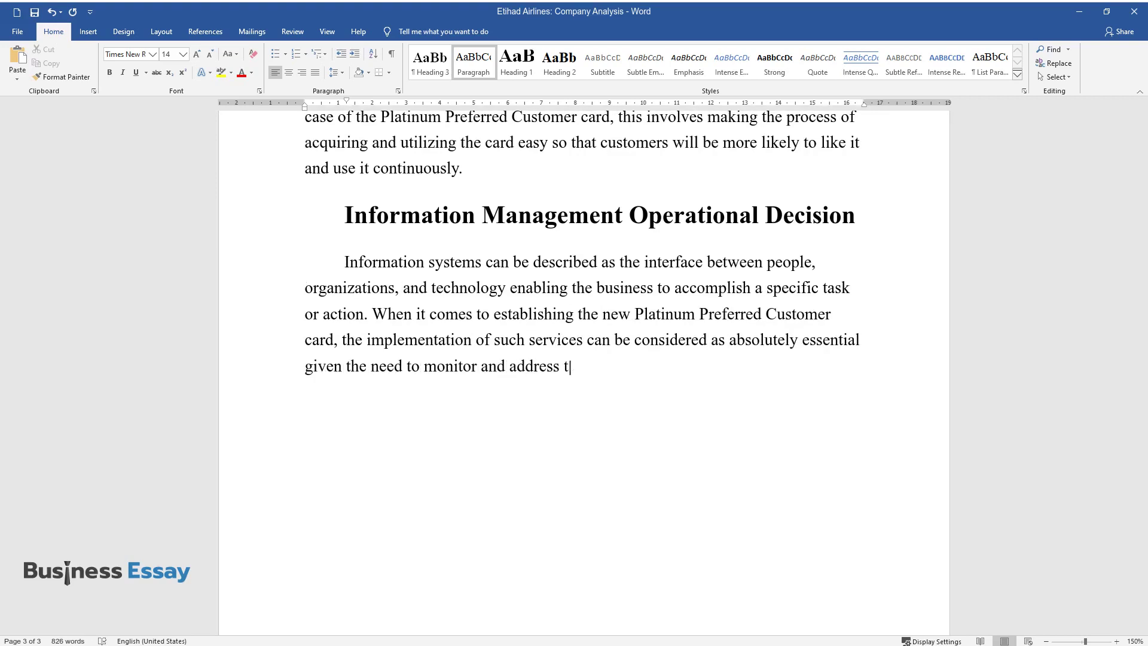
text(he various technical issues that are)
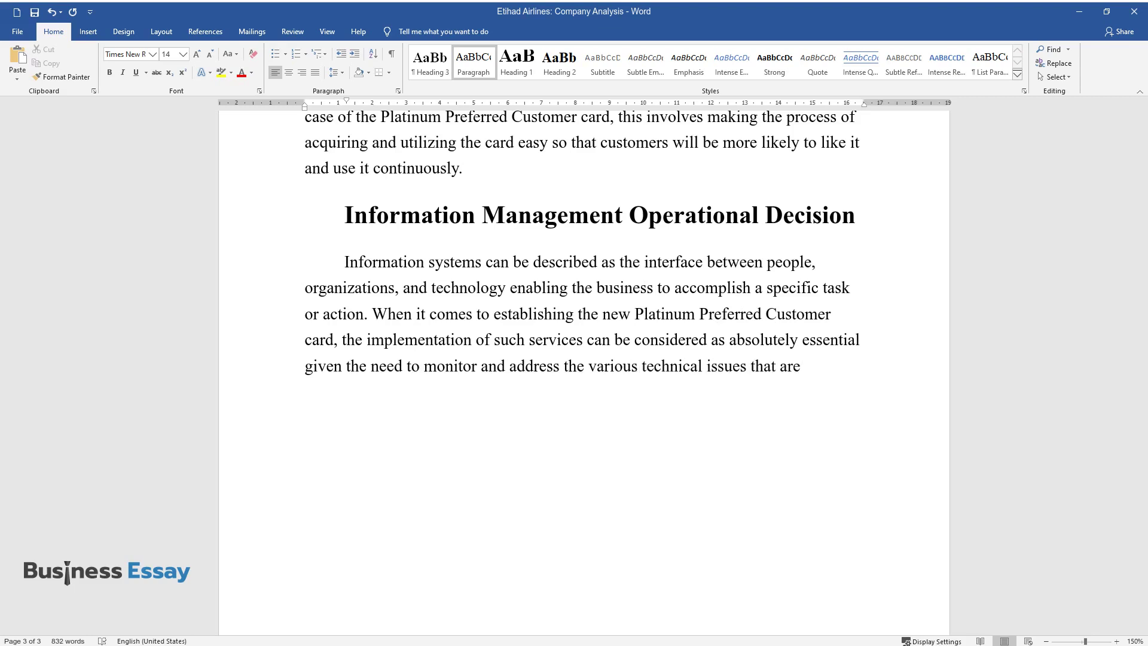
text( sure to arise after having customer)
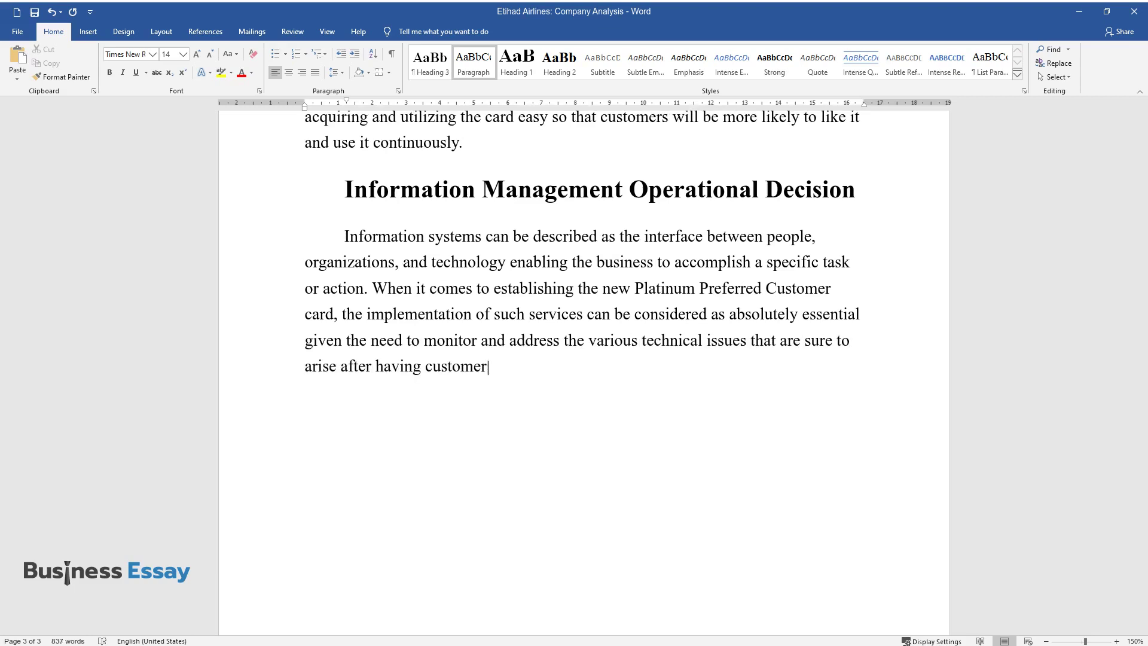
text(s utilize the card. Etihad needs to )
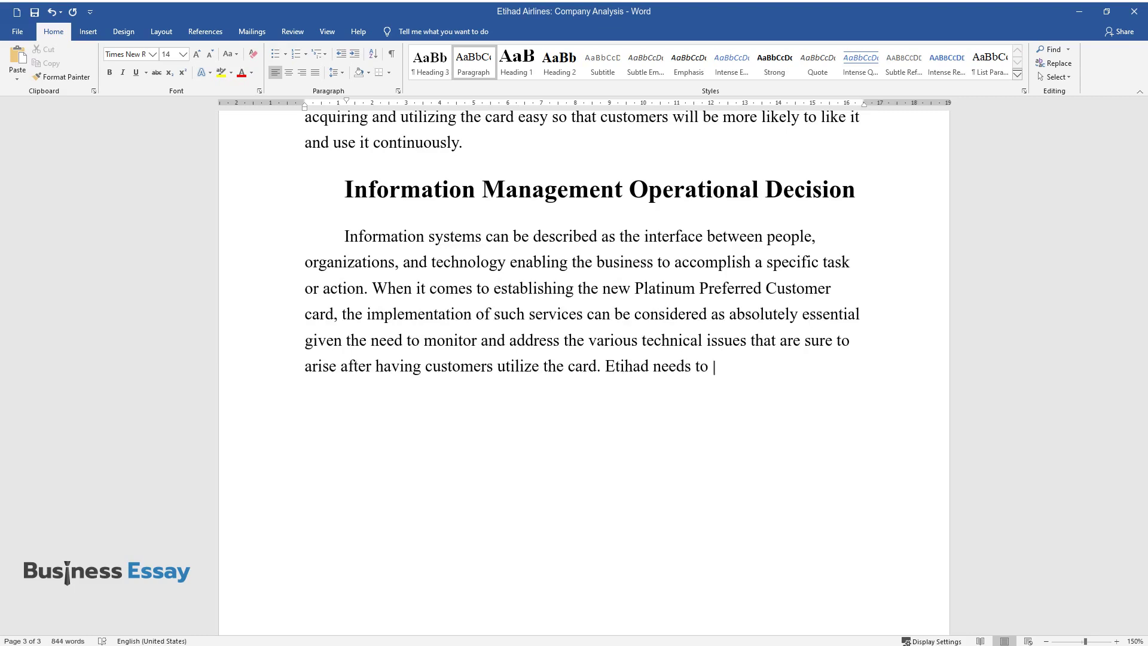
- Write that Etihad must address such concerns, otherwise customers would have no confidence in the card, causing a negative company image and fewer long-term sales
text(be able to address such concerns otherwise cu)
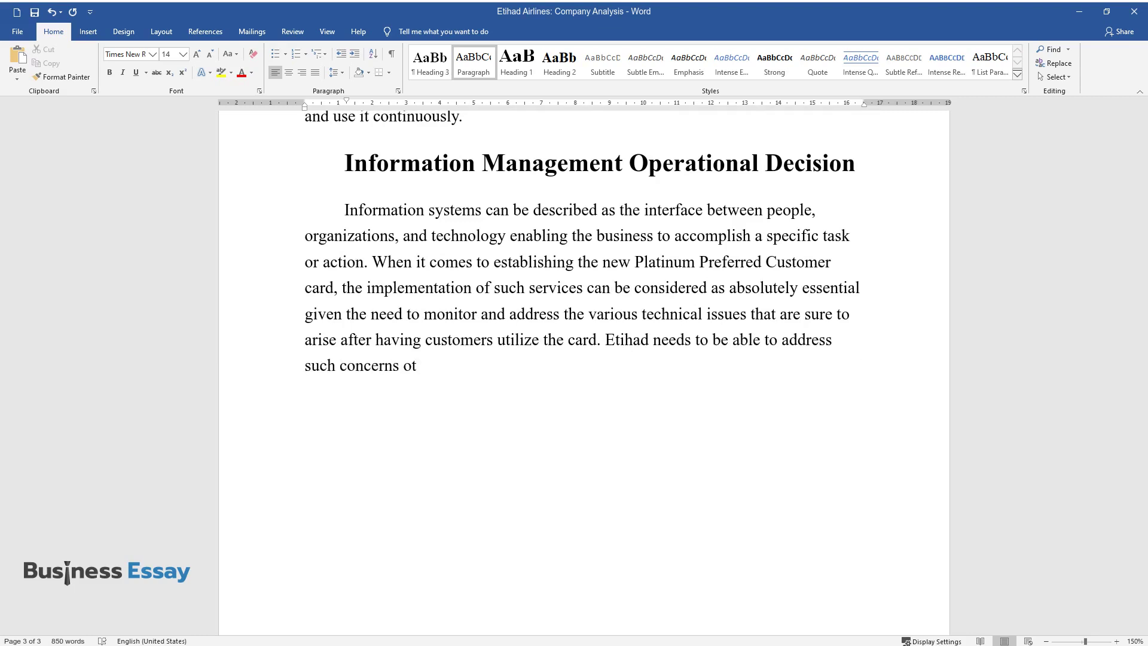
text(stomers would have no conf)
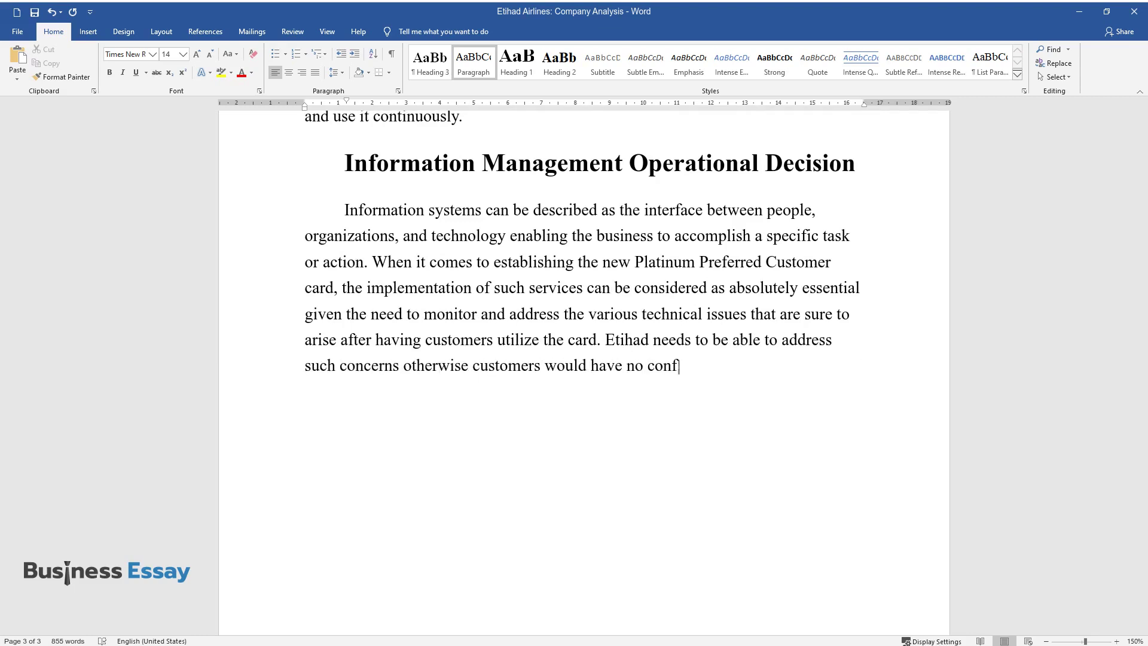
text(idence whatsoever in using the card )
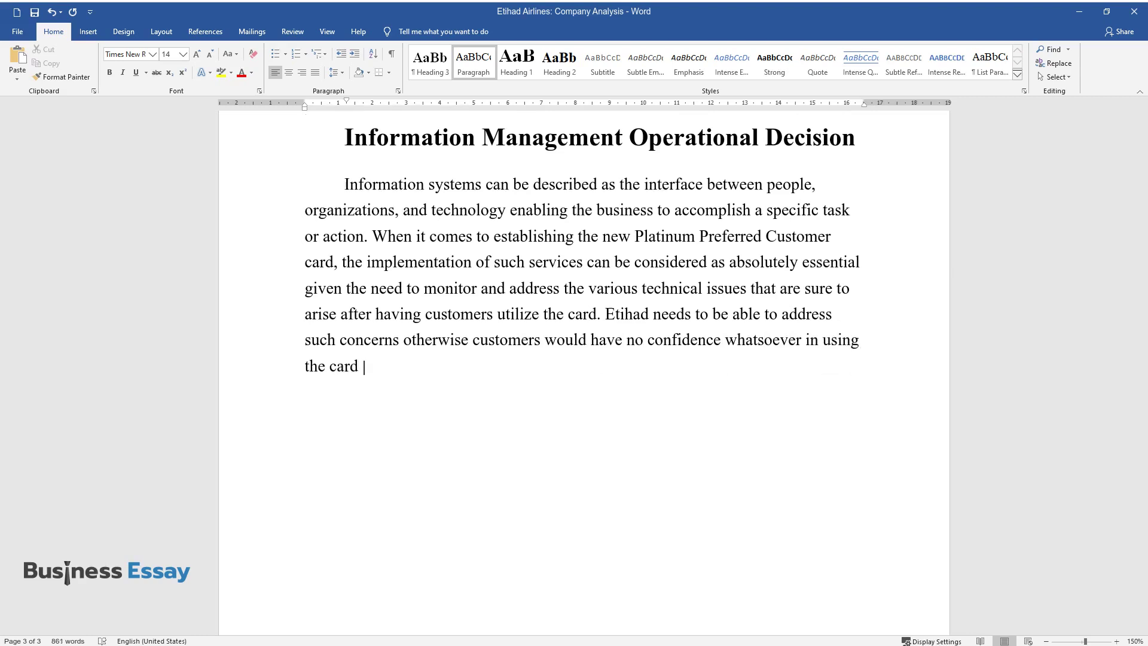
text(which would result in a negative im)
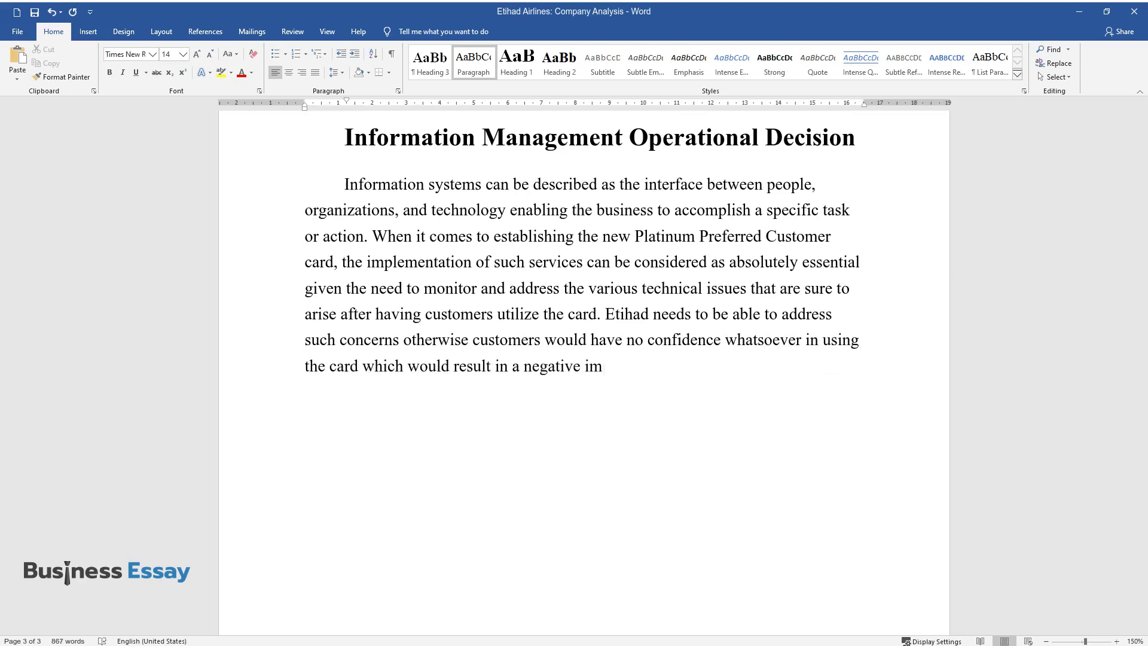
text(age for the company resulting in few)
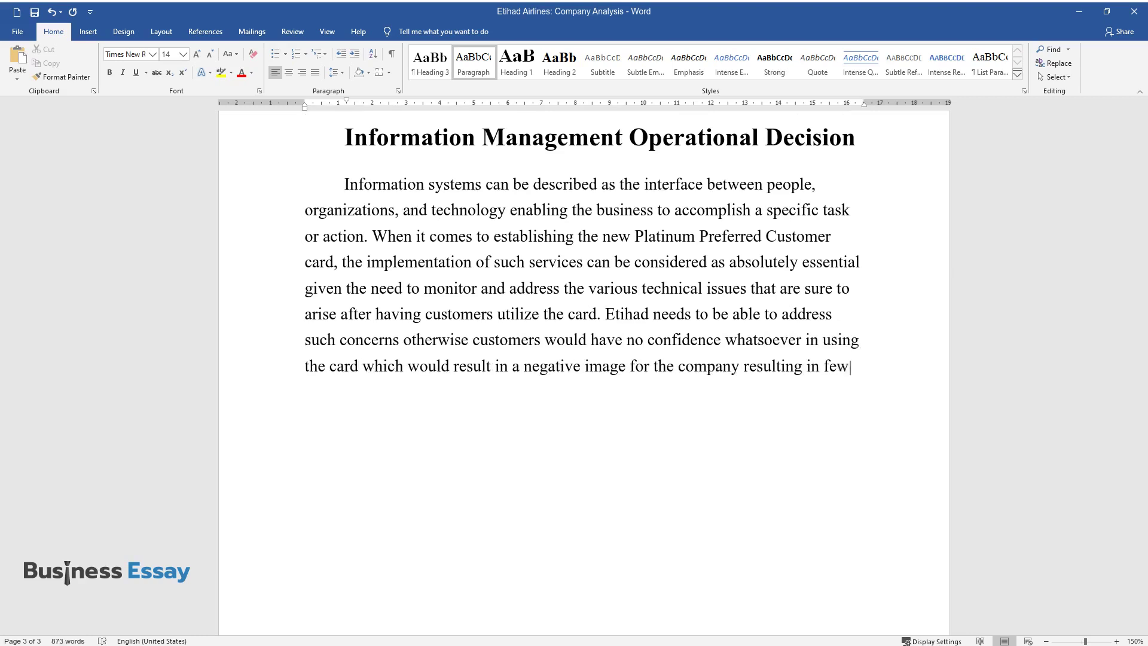
text(er long-term sales.)
- Add the Heading 2 title "Managing the Provision of Amenities and Services" below the information management paragraph and start a body paragraph under it
key(Return)
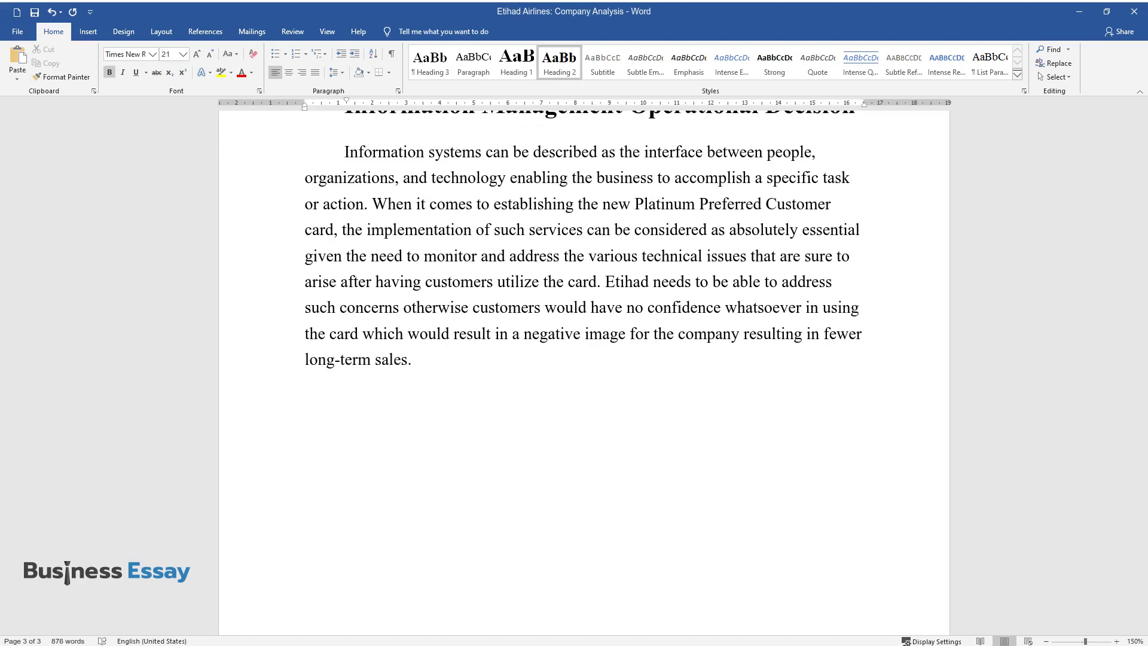
text(Managing the Provision of Am)
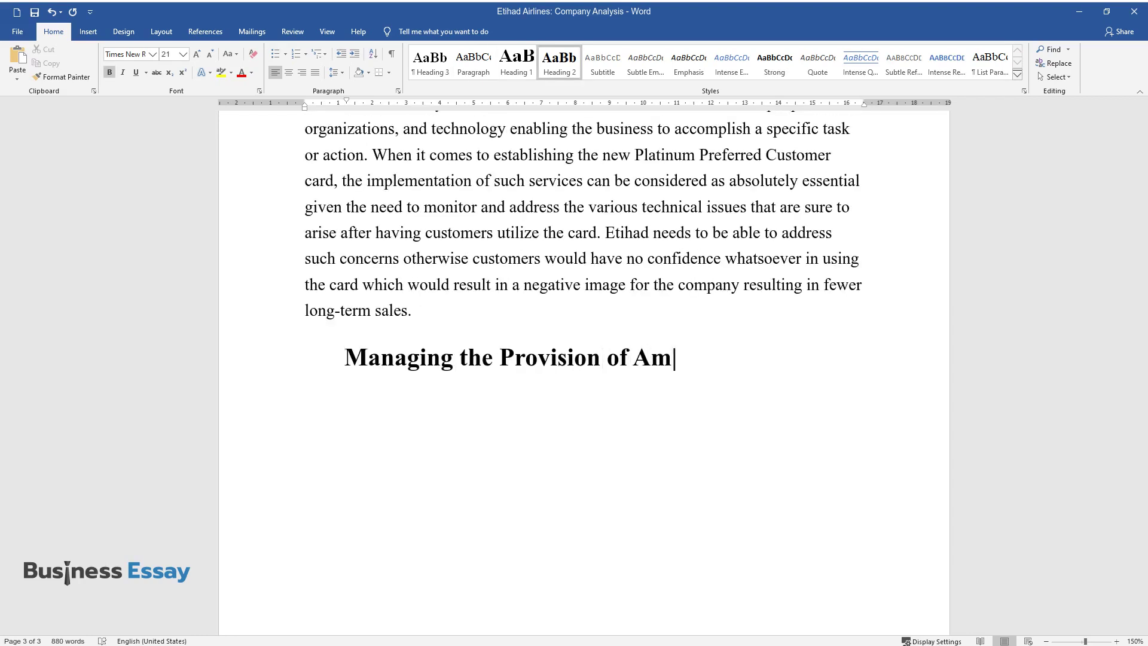
text(enities and Services)
key(Return)
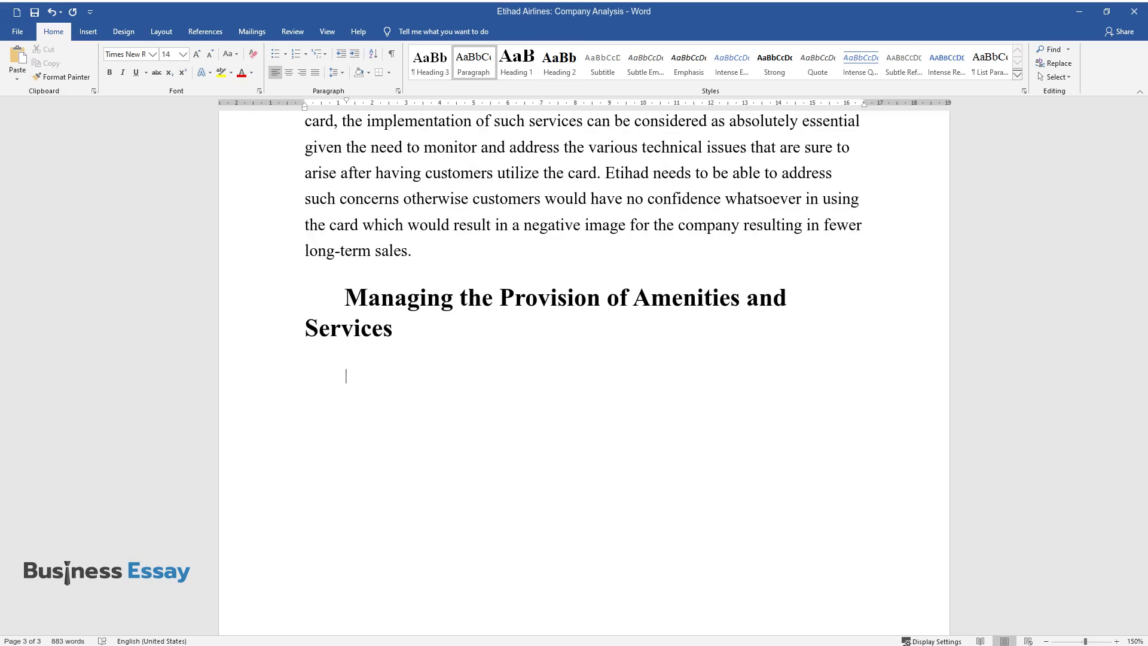
- List the added services: online baggage claim tracking, additional frequent flyer miles, ticket discounts, free airport lounges, free private shoppers, select store discounts, and free international travel insurance
text(With added services)
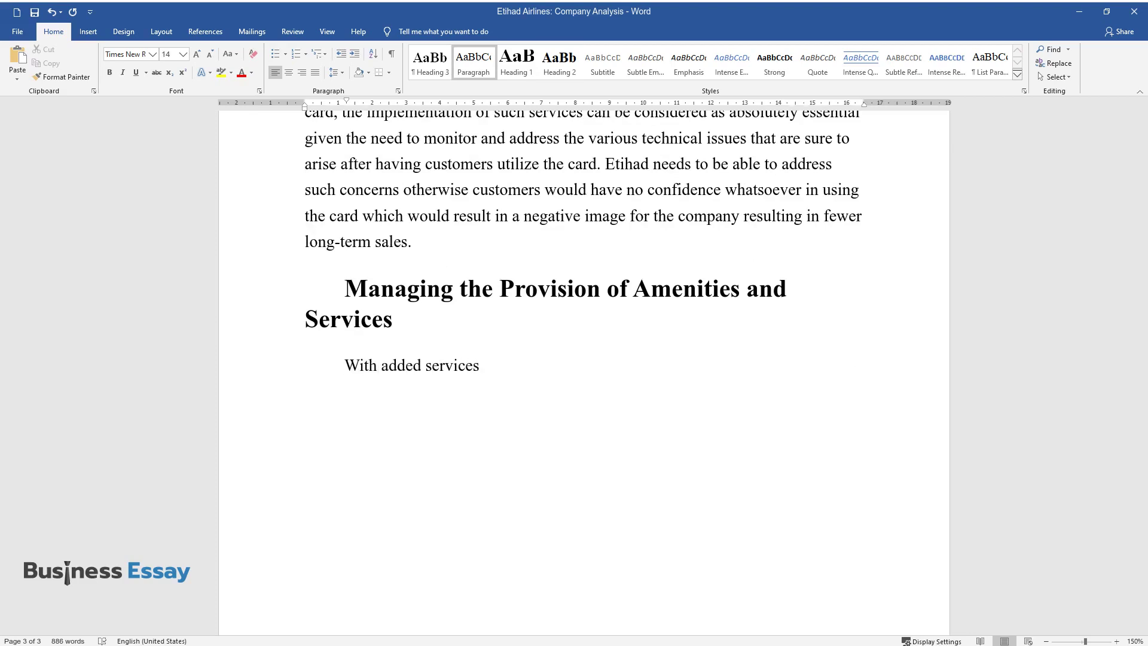
text( such as online methods of baggage cl)
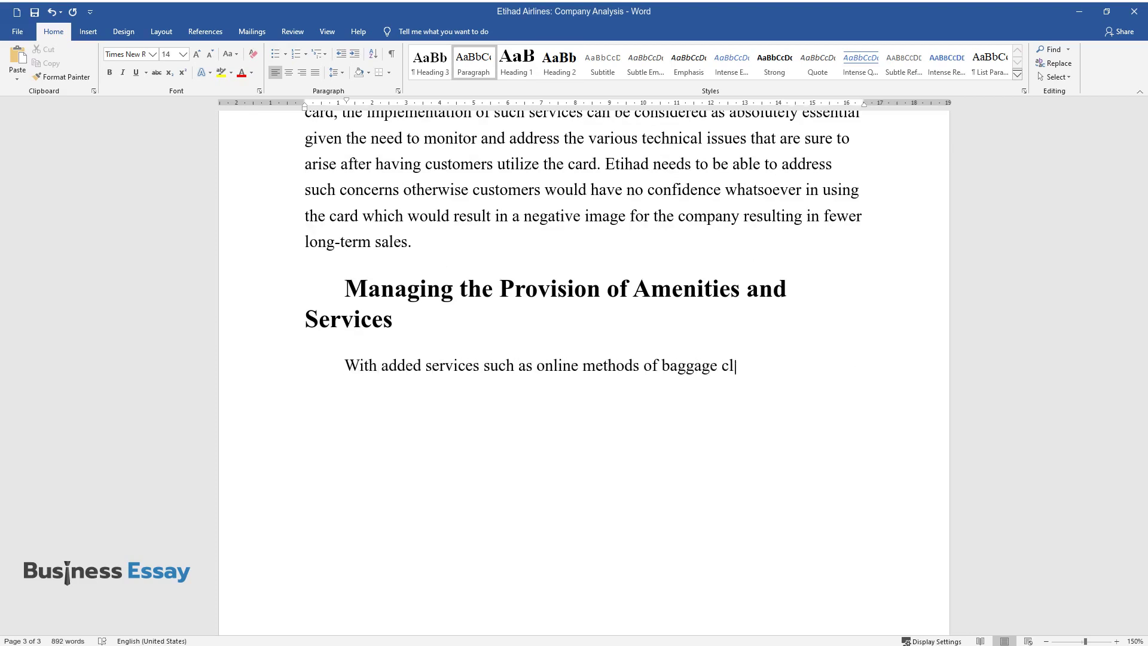
text(aim tracking, additional frequent f)
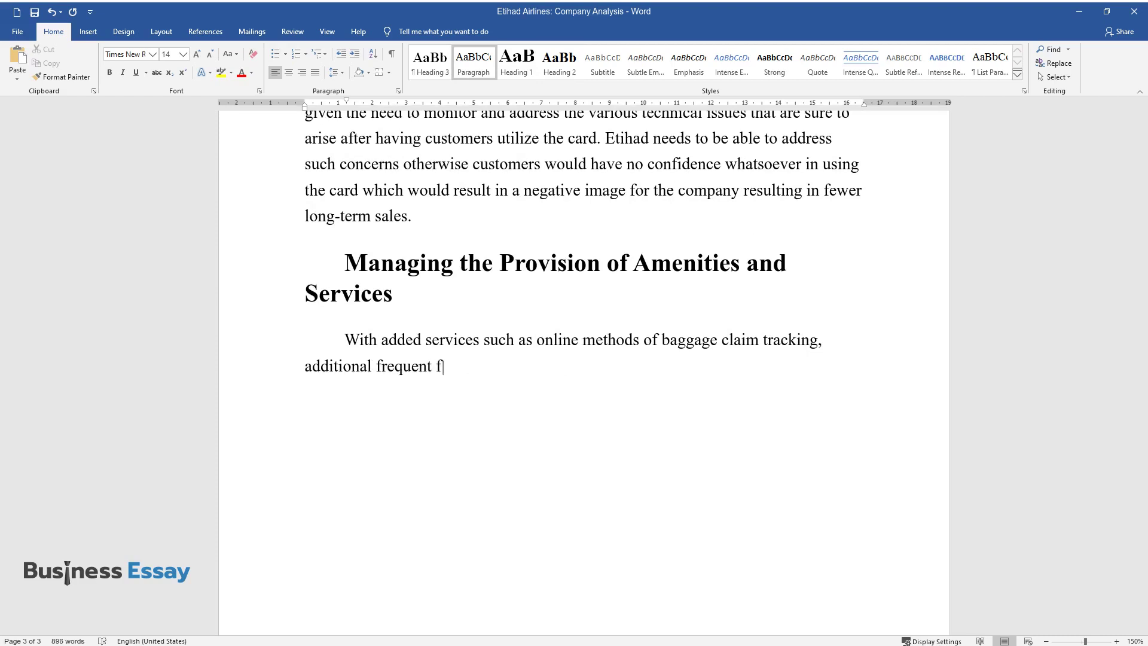
text(lyer miles, exclusive discounts on t)
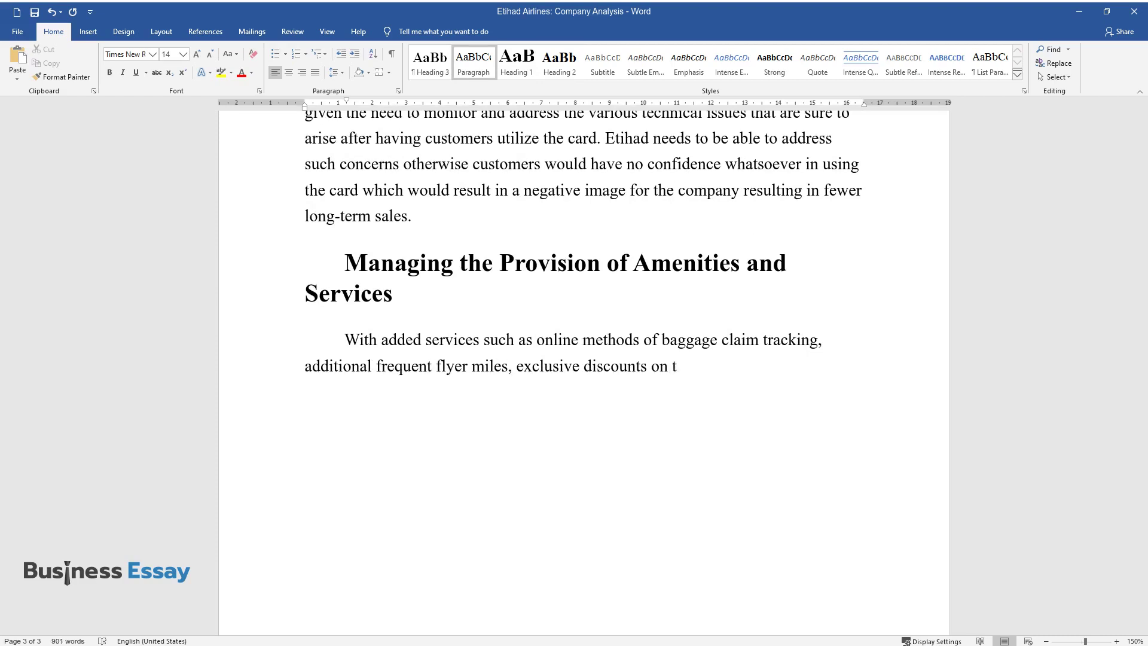
text(ickets, free use of airport lounges,)
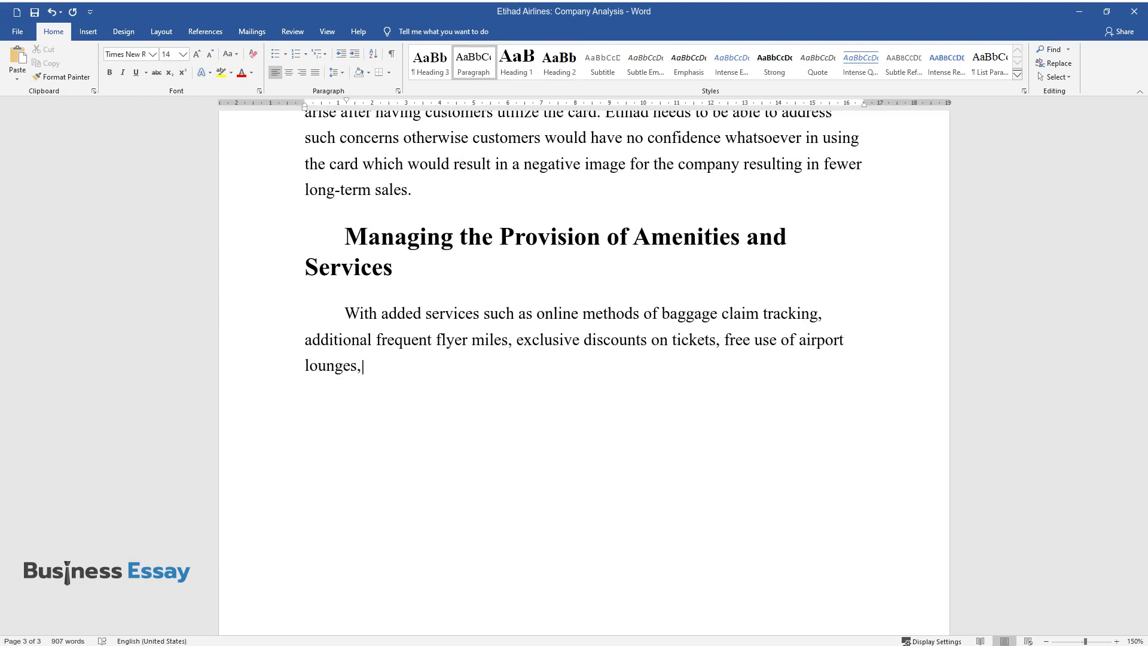
text( free private shoppers, discounts a)
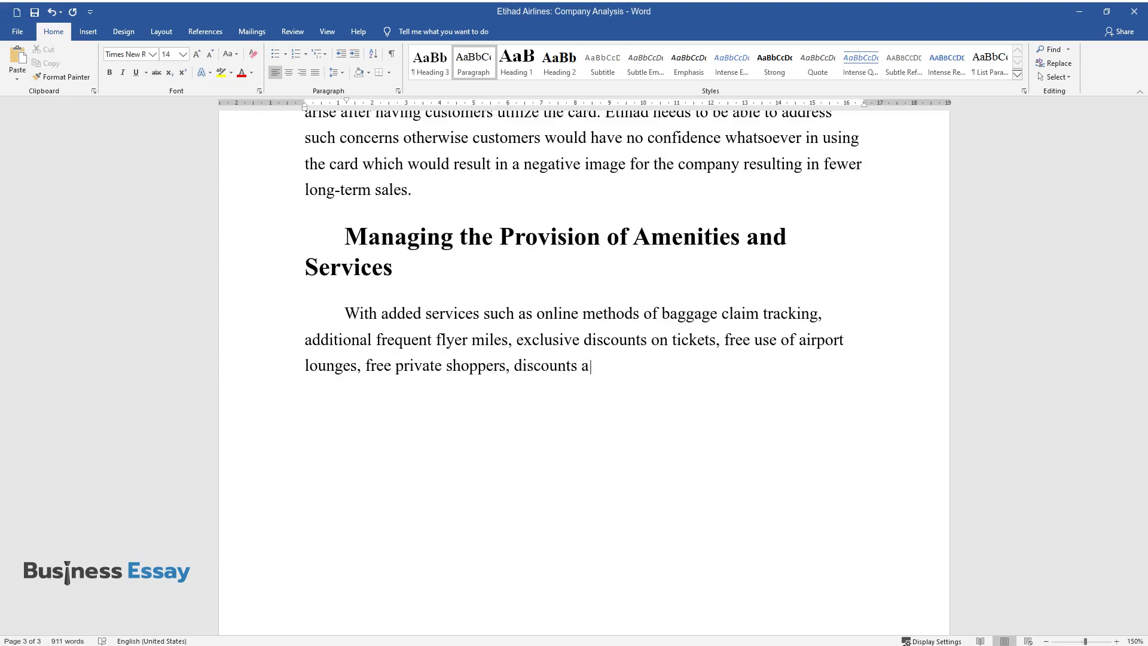
text(t select stores, and free internatio)
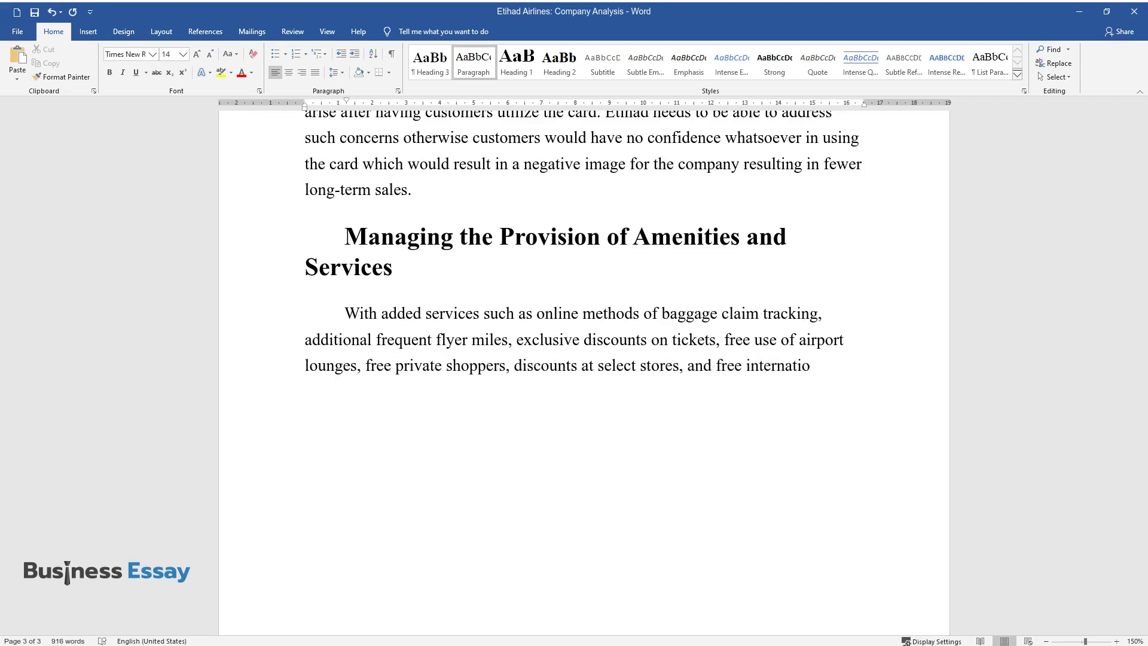
text(nal insurance for people traveling t)
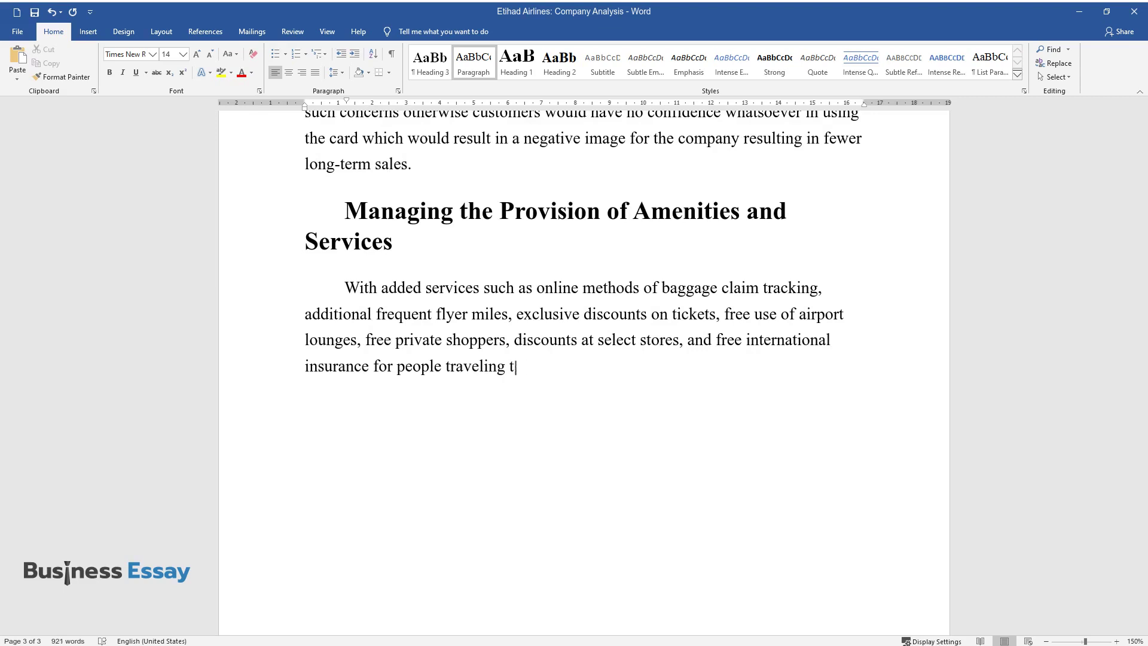
text(o other countries. It would be nece)
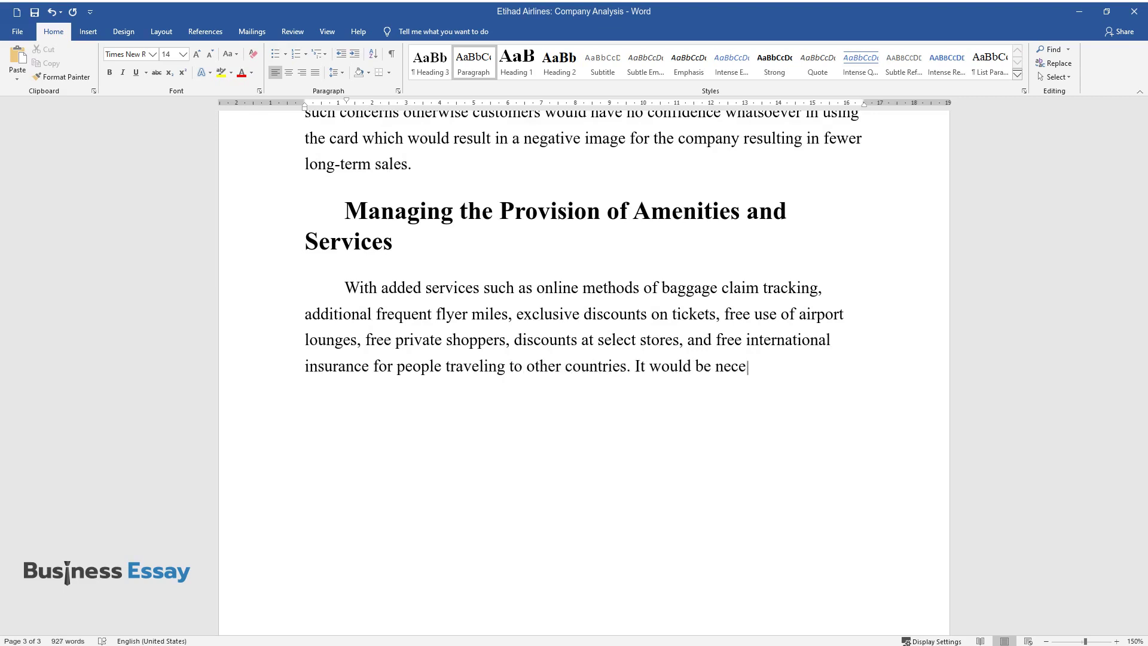
- Write that some means is necessary by which these services can be coordinated and properly monitored to ensure they continue to work properly for consumers
text(ssary to provision some means by whi)
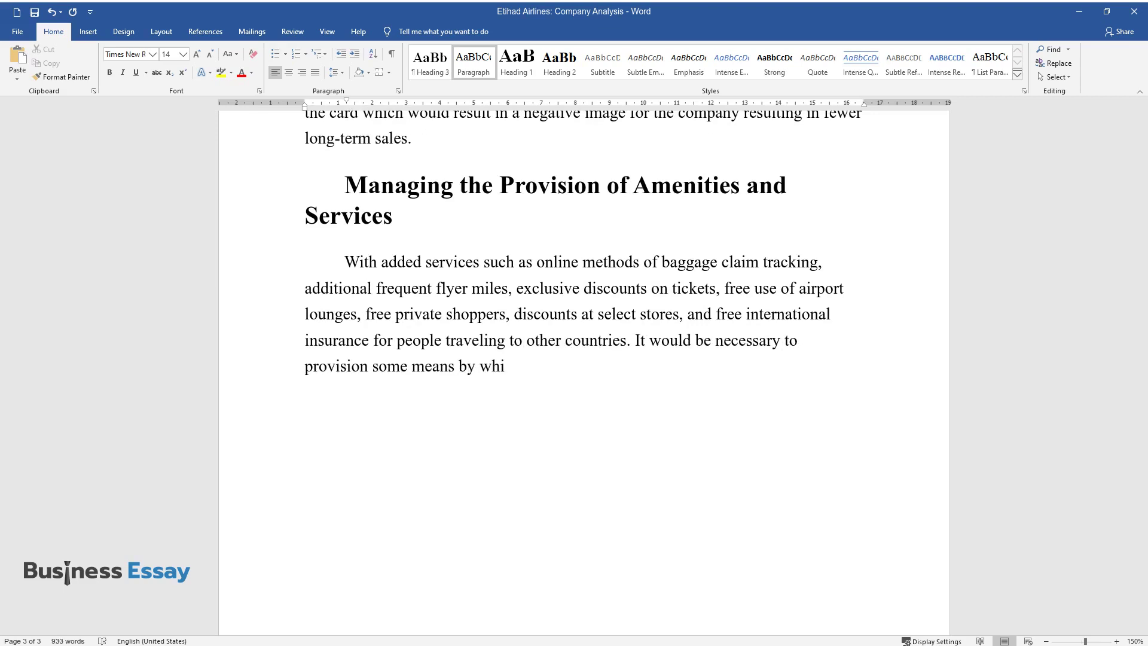
text(ch these services can be coordinated)
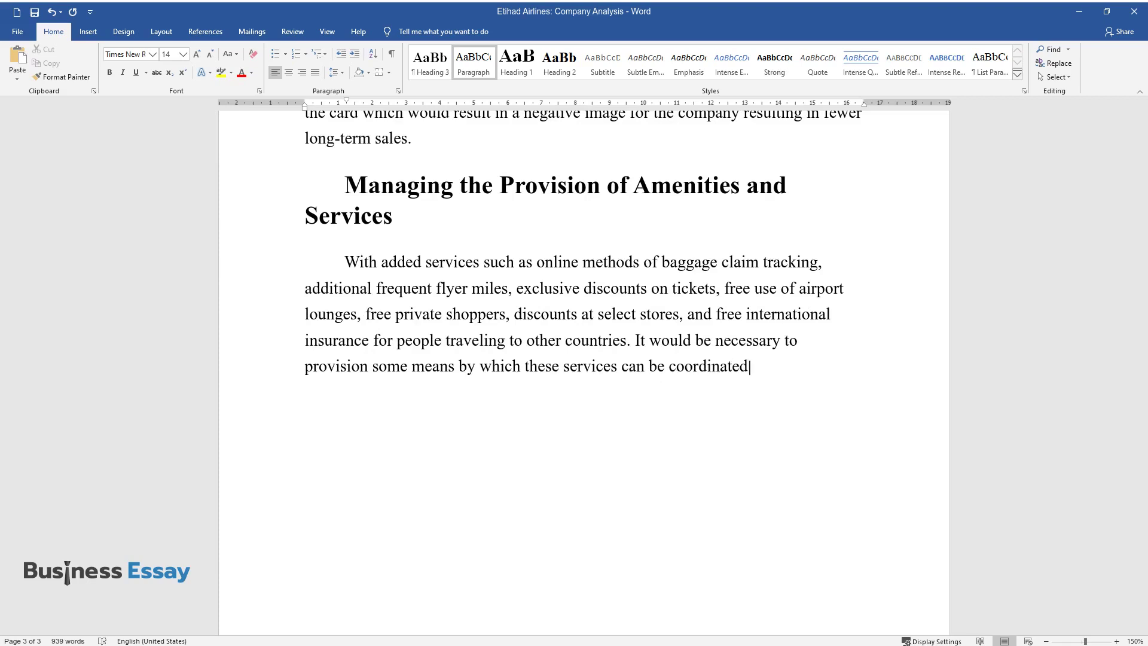
text( and properly monitored to ensure th)
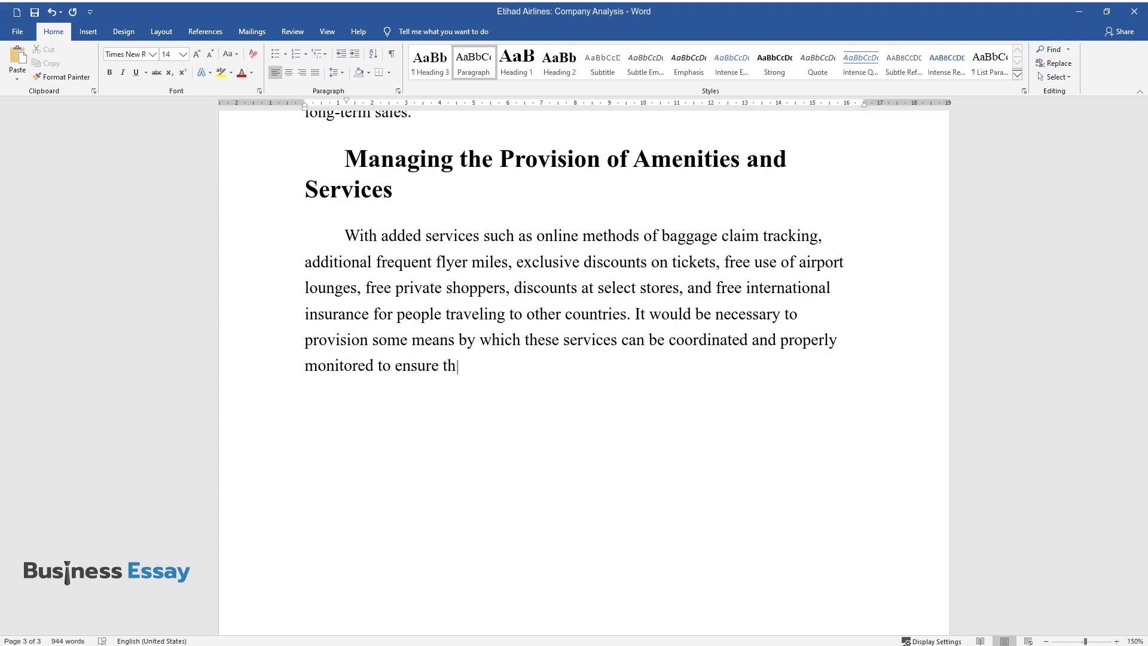
text(at the services continue to work pr)
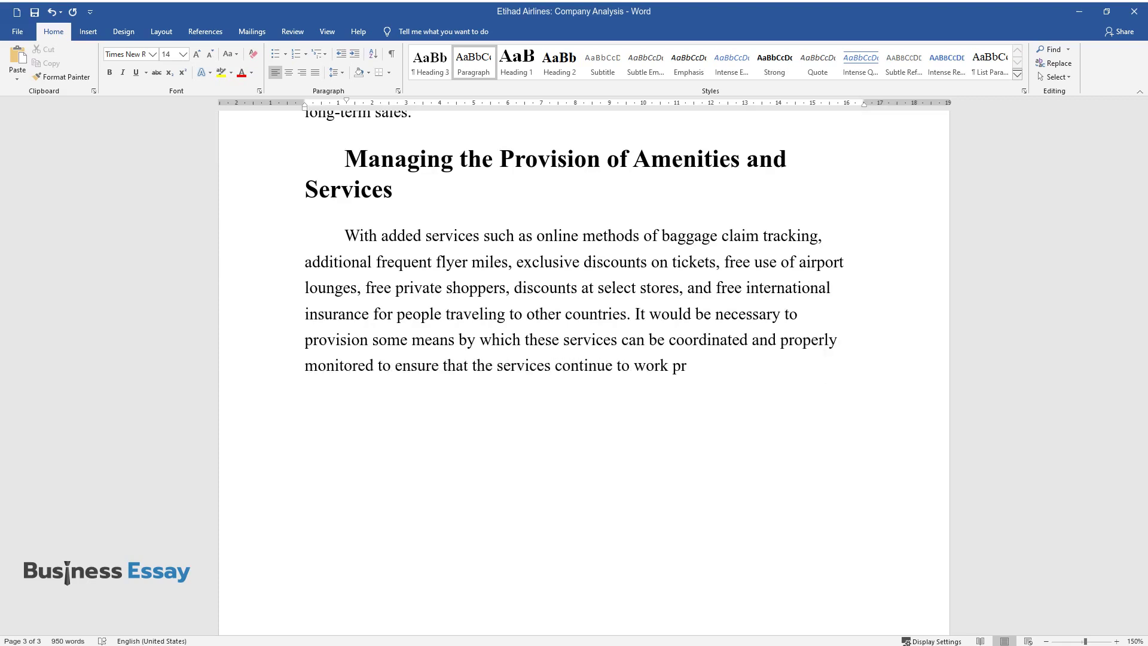
text(operly for consumers. In the case o)
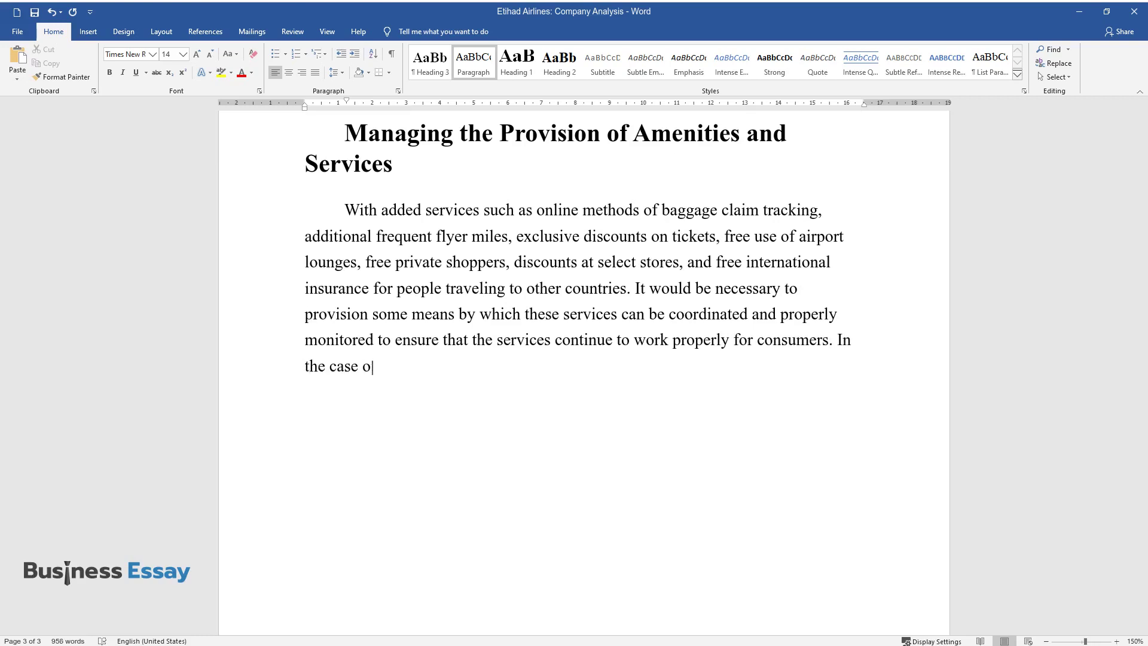
- Write that Etihad Airways has a management team on hand to address service problems and ensure customers are treated right and fully satisfied from start to finish
text(f Etihad Airways, this comes in the f)
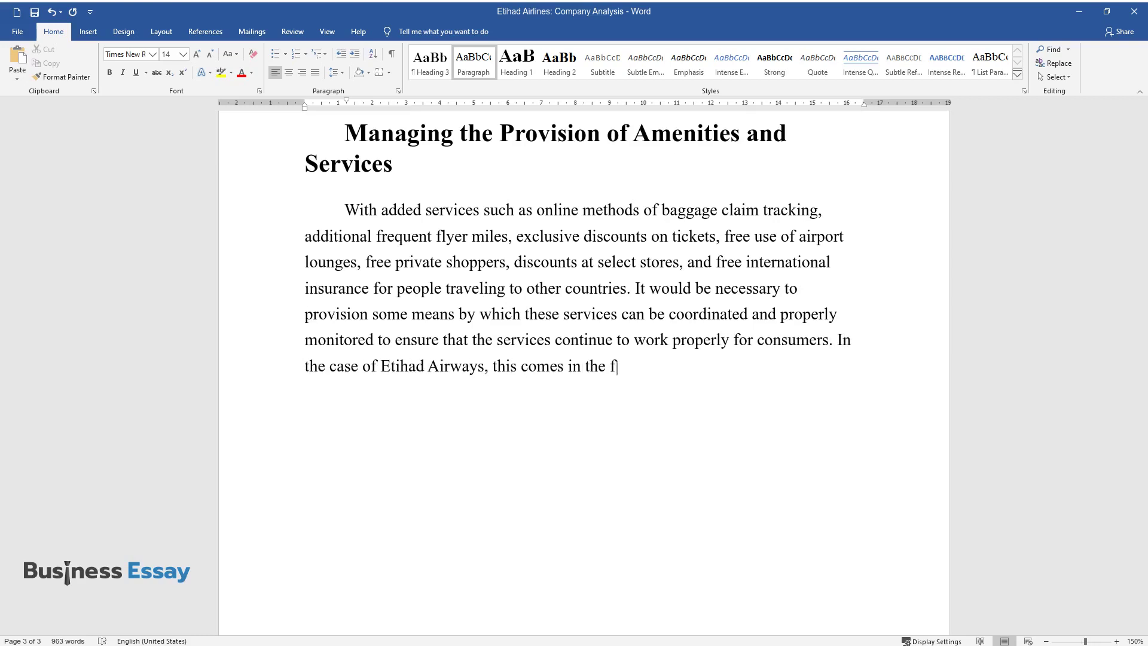
text(orm of having a management team on hand to s)
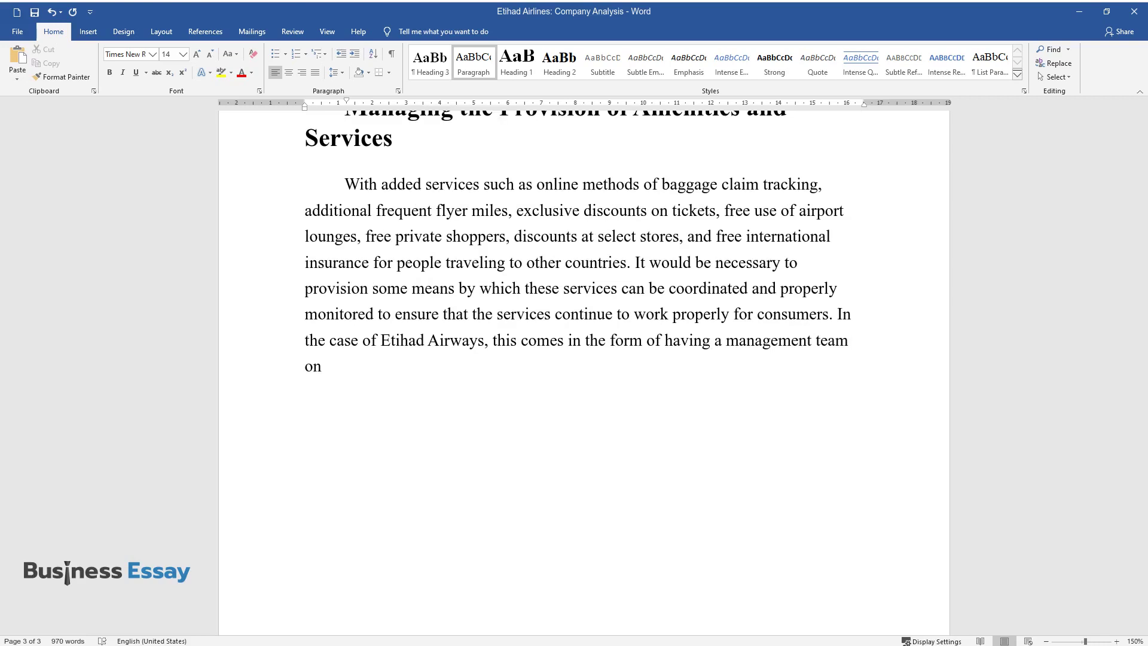
text(pecifically address the pro)
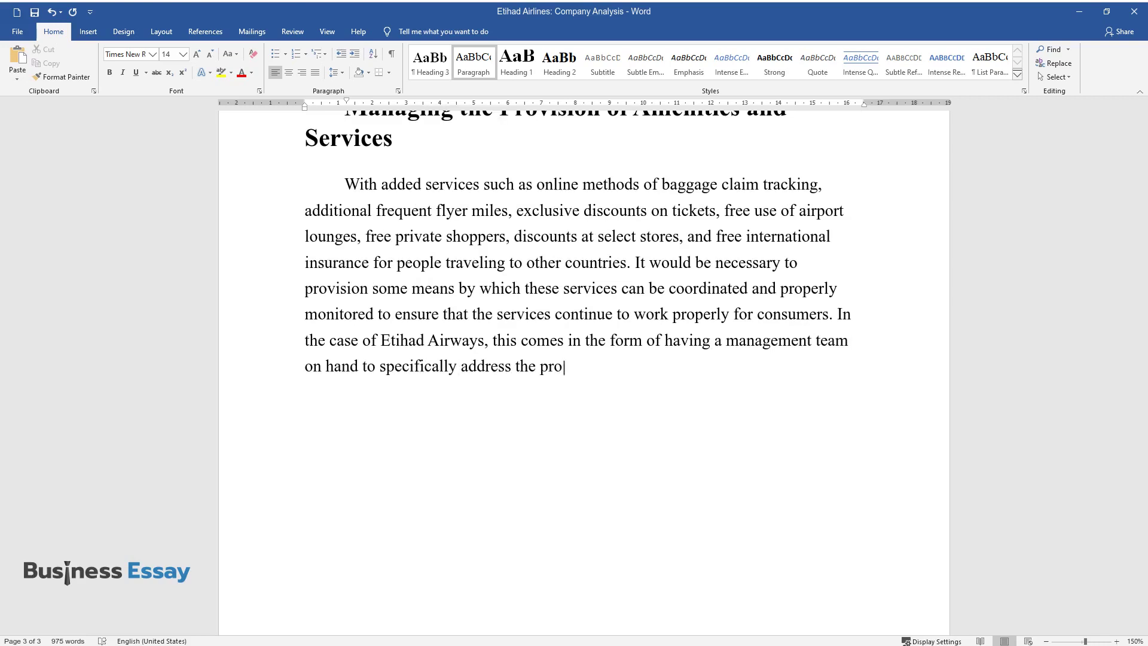
text(blems related to these services and )
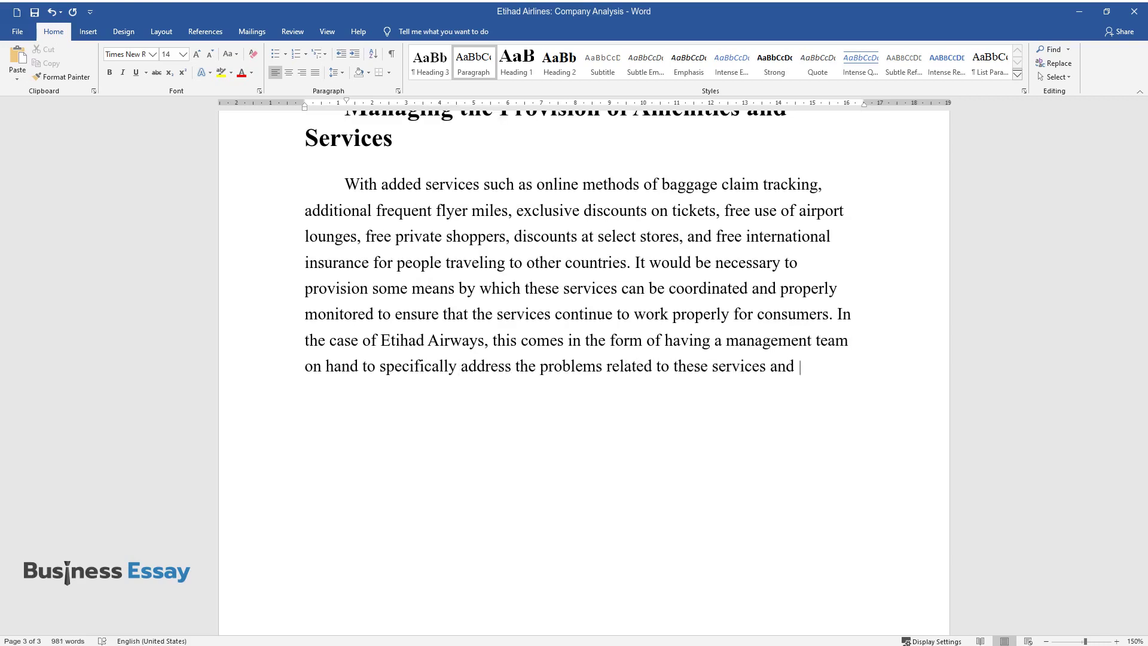
text(ensure that, from )
text(start to finish, c)
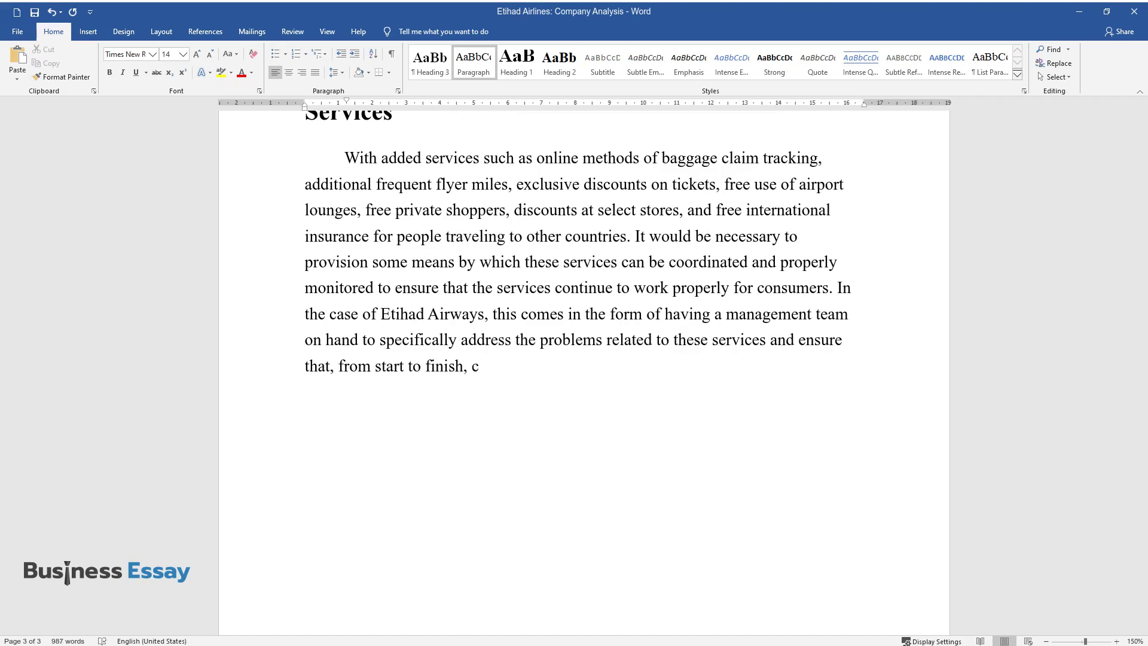
text(ustomers are treated right and are f)
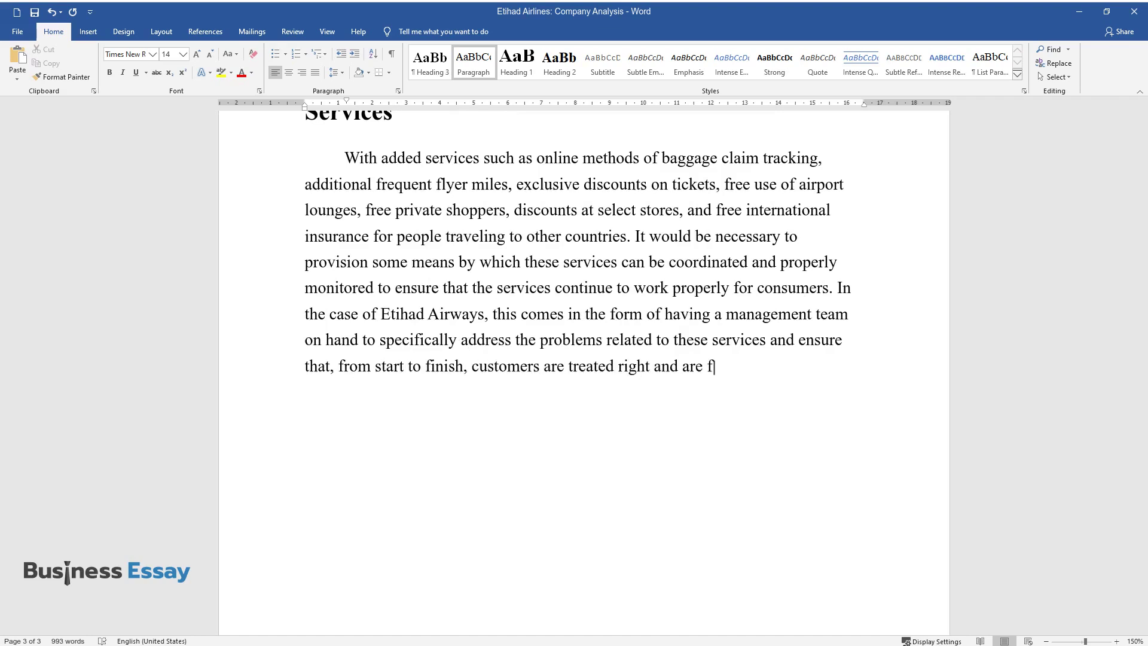
text(ully satisfied with the services of)
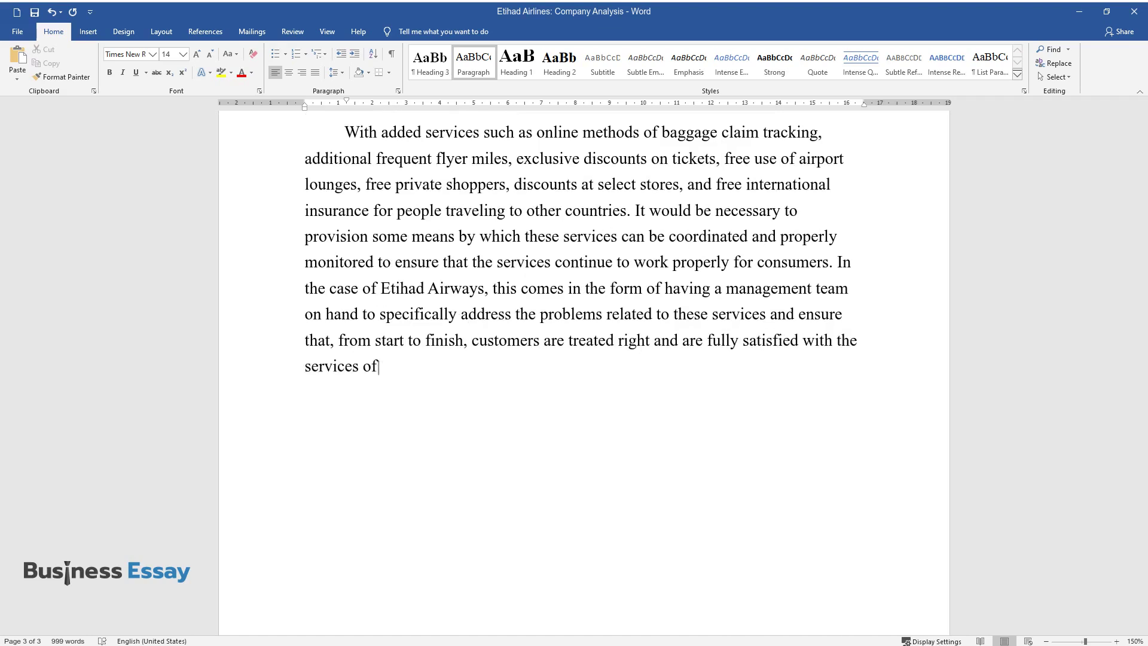
text( the company.)
- Add the Heading 2 title "Marketing Research Operational Decision" below the amenities paragraph and start a body paragraph under it
key(Return)
text(Mar)
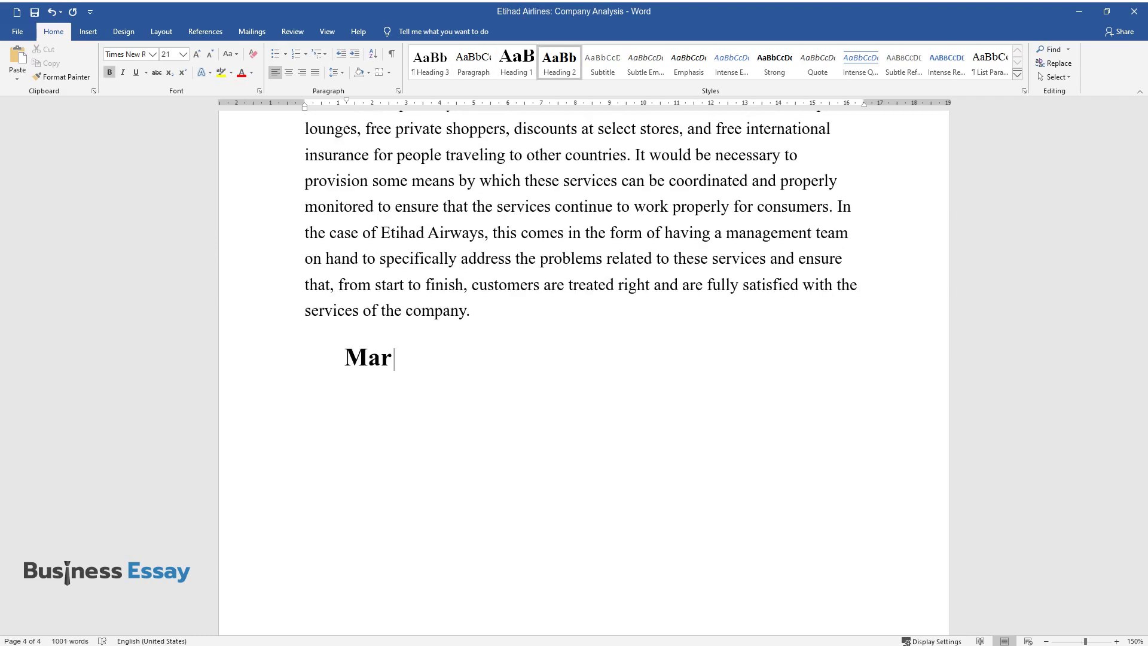
text(keting Research Operational Decision)
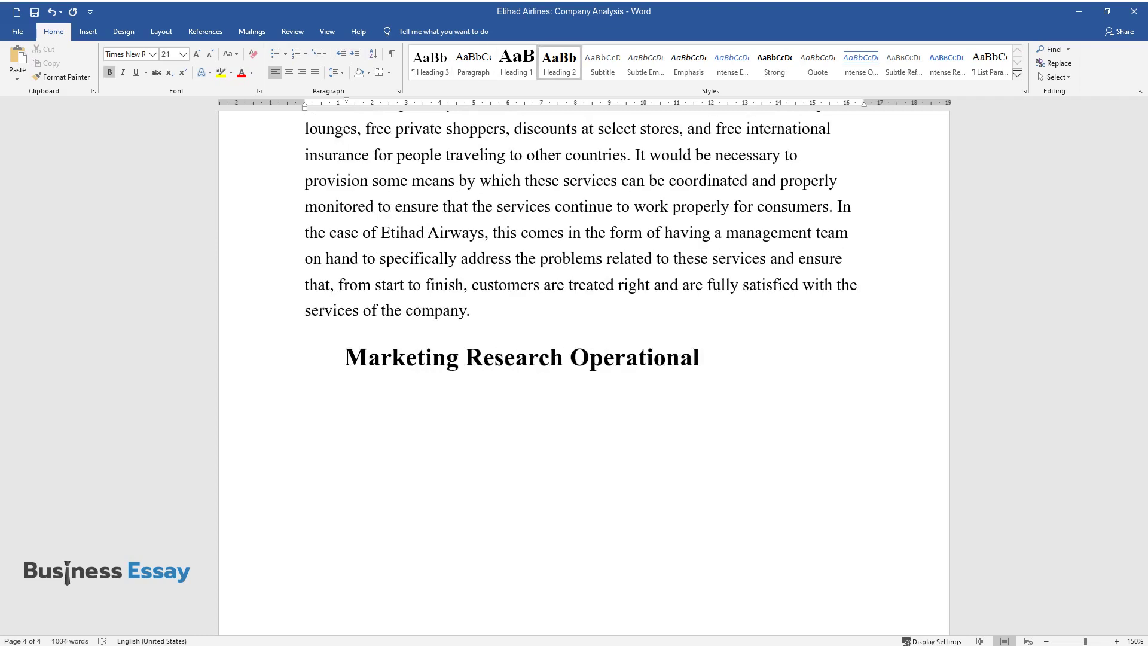
key(Return)
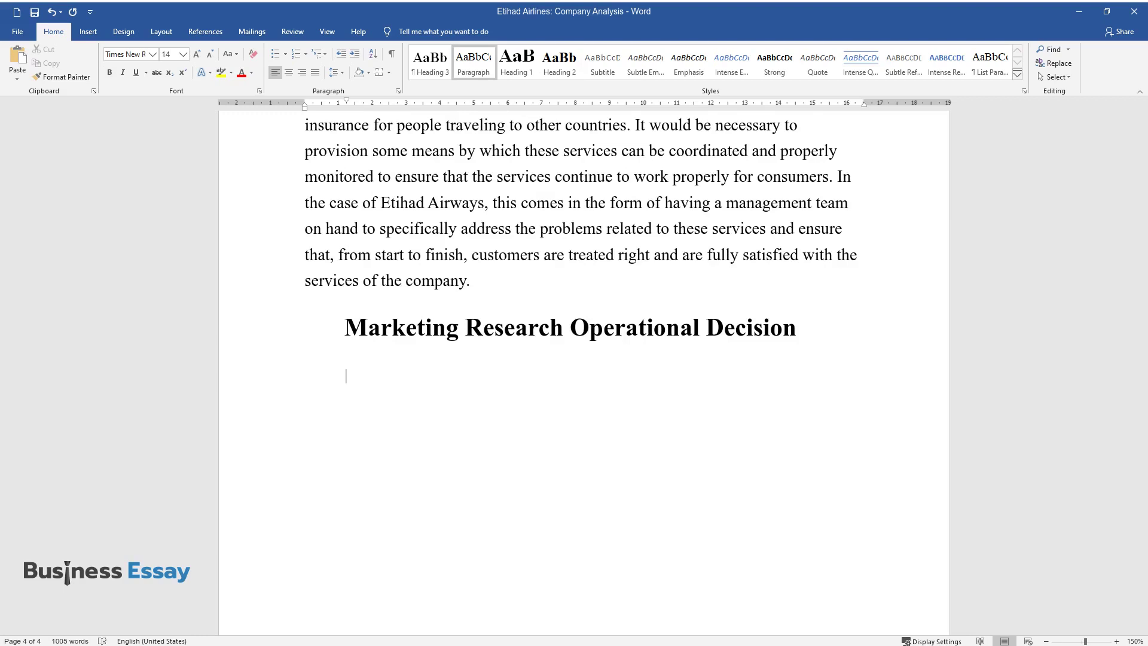
- Write that sufficient market research must be conducted to determine how well Etihad Airlines met its market objectives in promoting the Platinum Preferred Customer cards
text(In order to determine how well Etih)
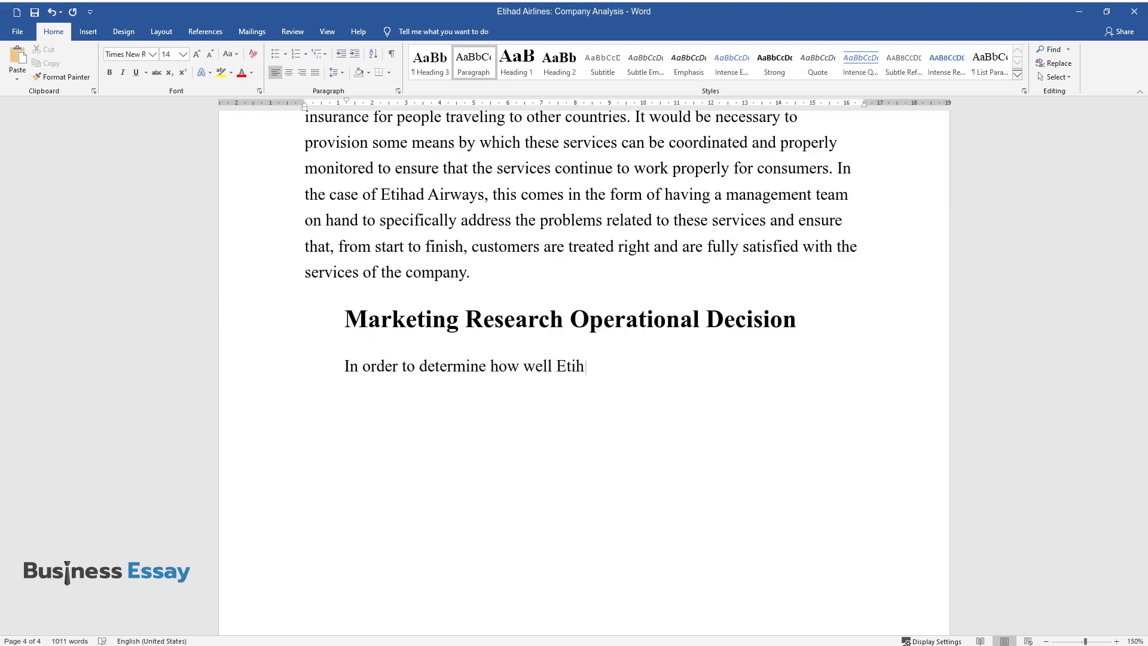
text(ad Airlines was able to meet its marke)
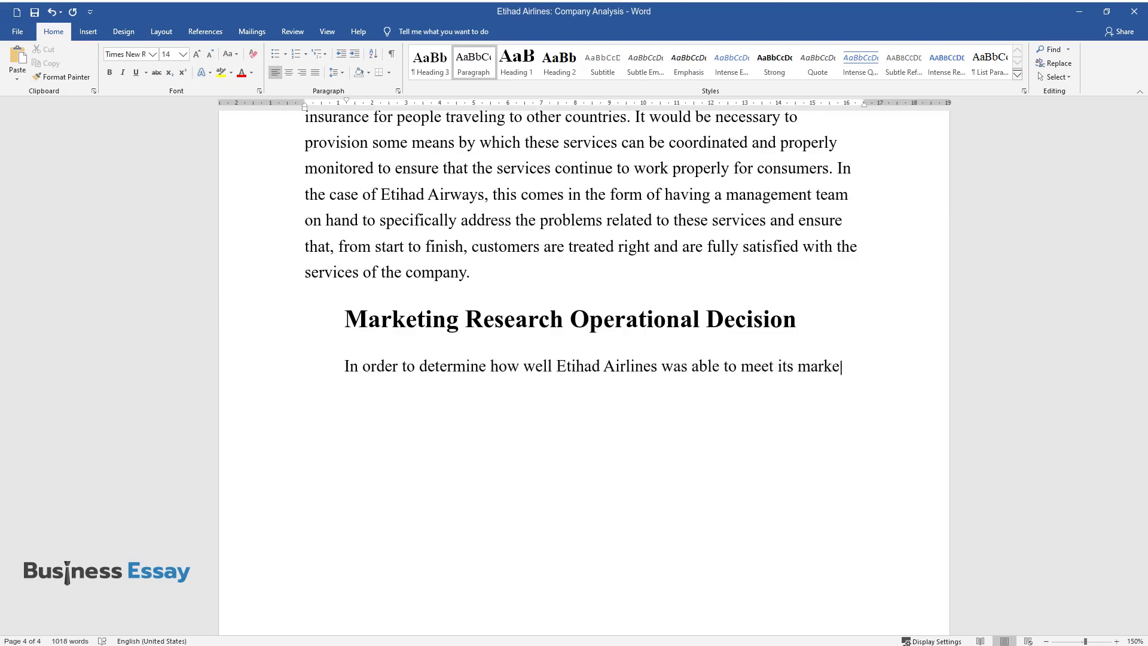
text(t objectives in promoting the Platinum )
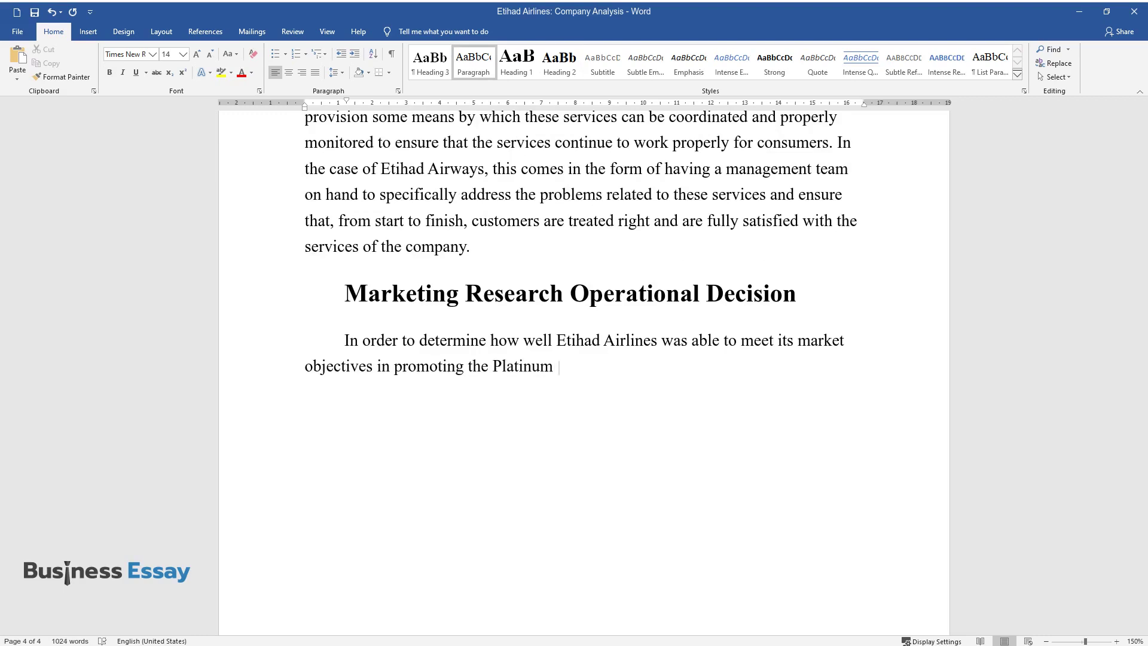
text(Preferred Customer cards, sufficient m)
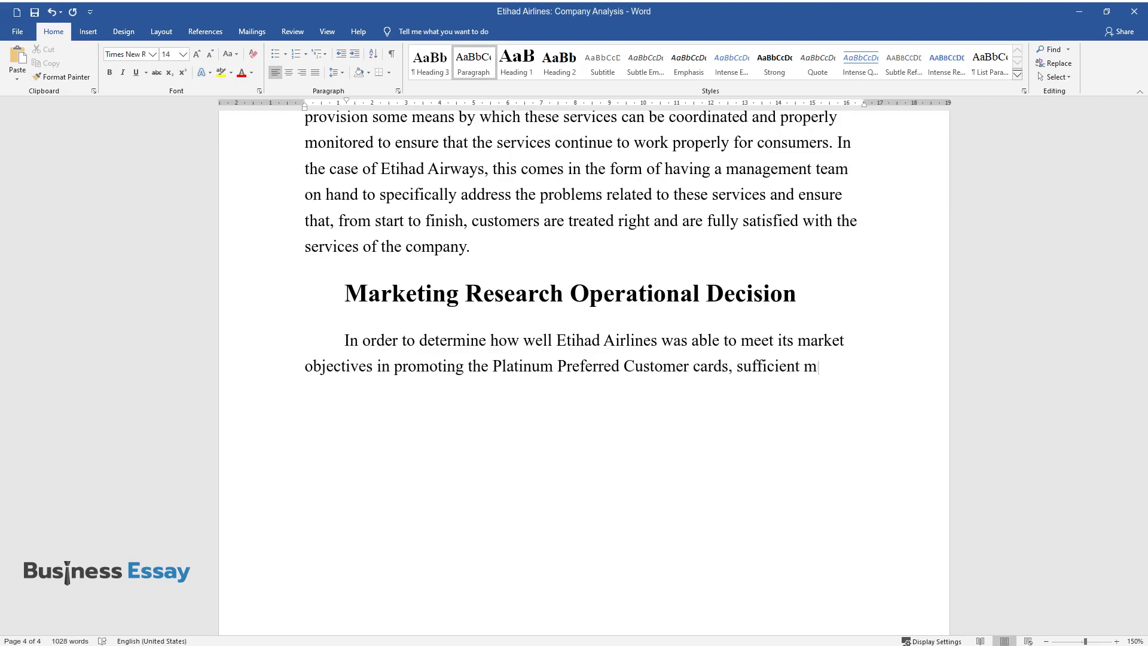
text(arket research will need to be conducte)
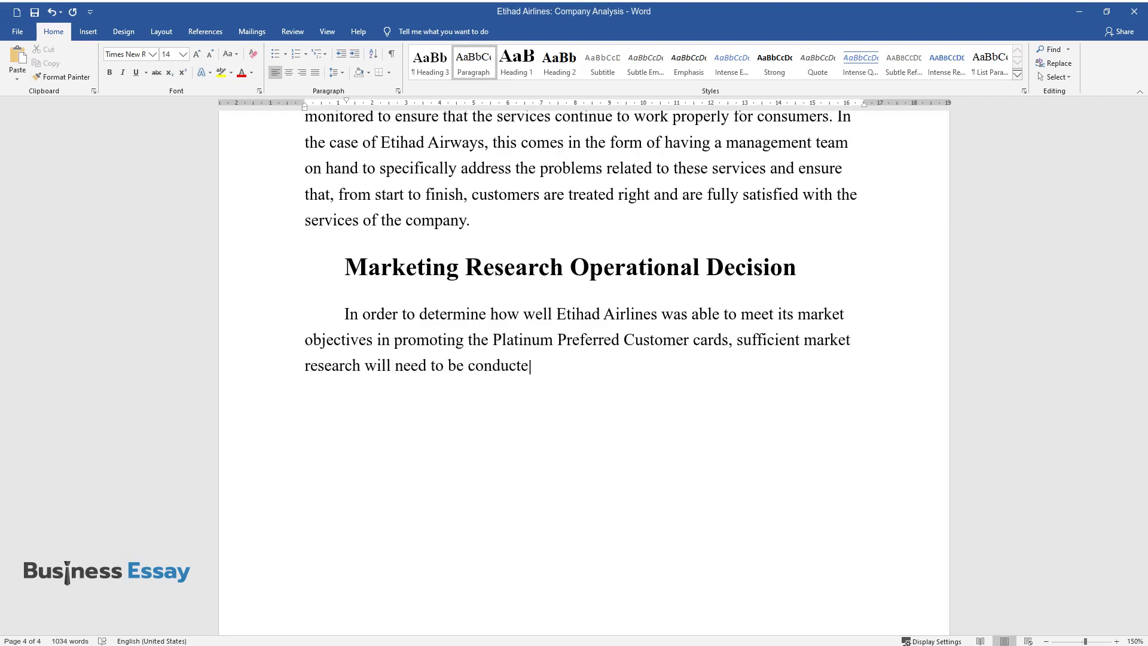
- Write that if passenger adoption of the Platinum Preferred Customer card misses targets, the company must know when to cut its losses and attempt other potential products
text(hind this is quite)
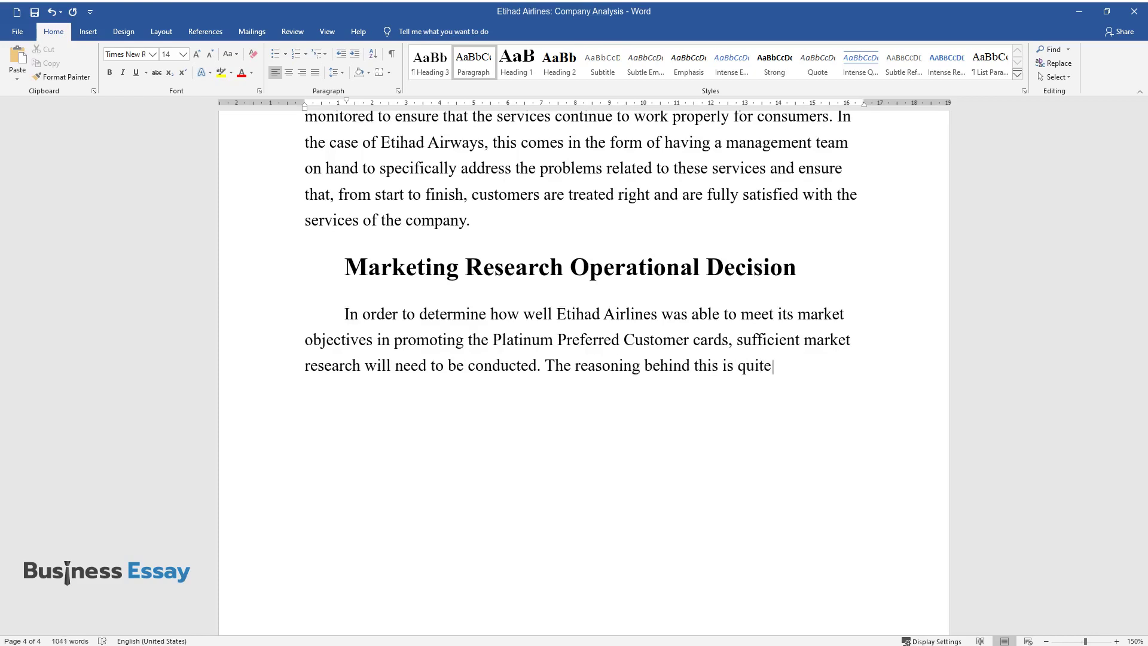
text( simple, if the comp)
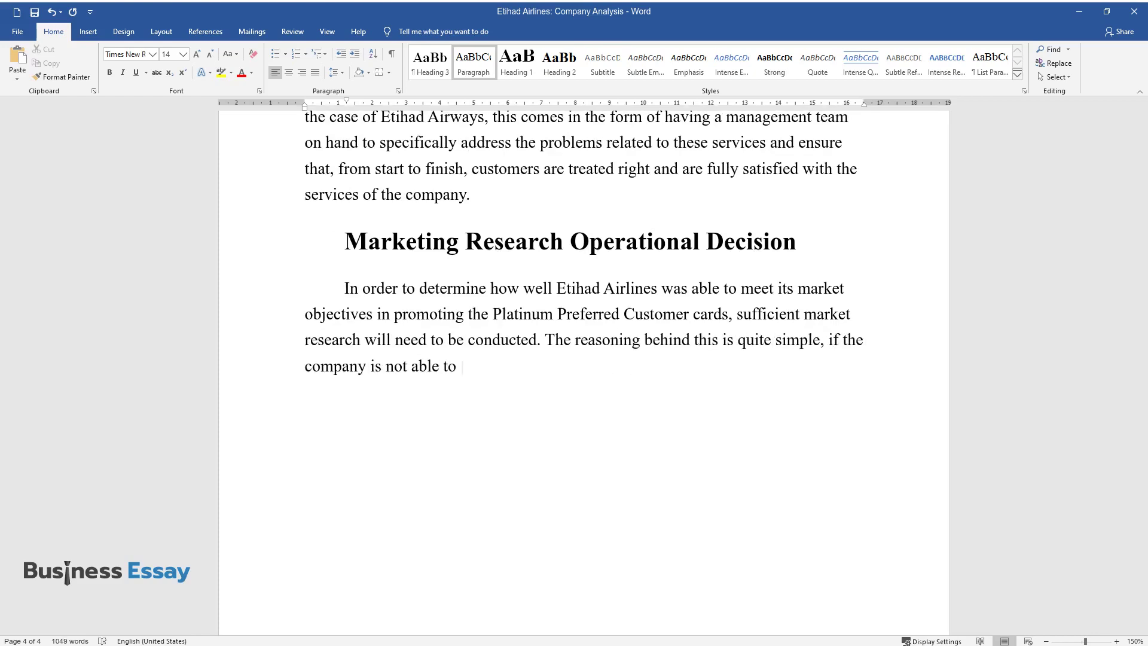
text(any is not able to meet its targets when it comes to passe)
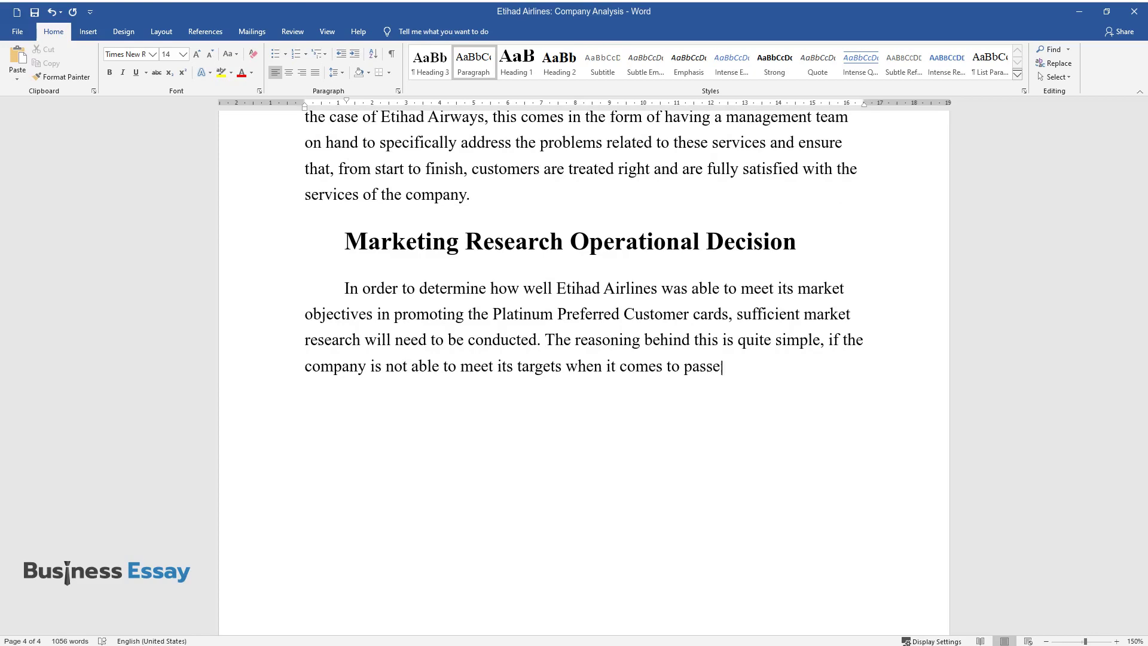
text(nger adoption of the Platinum Preferred Customer)
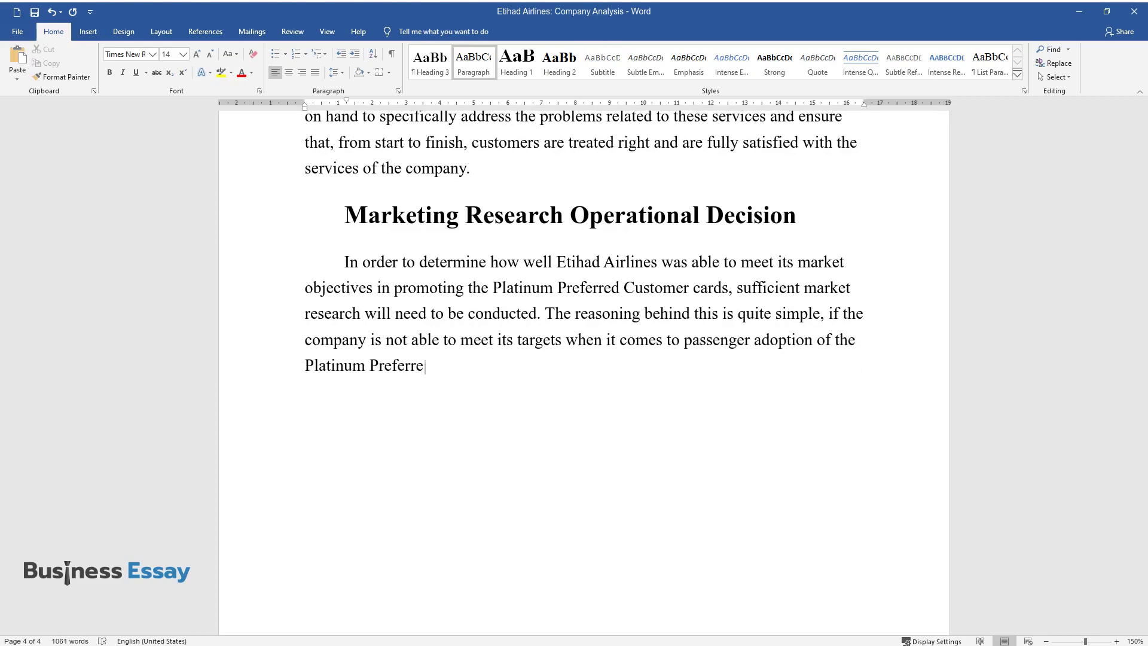
text( card, the company must know )
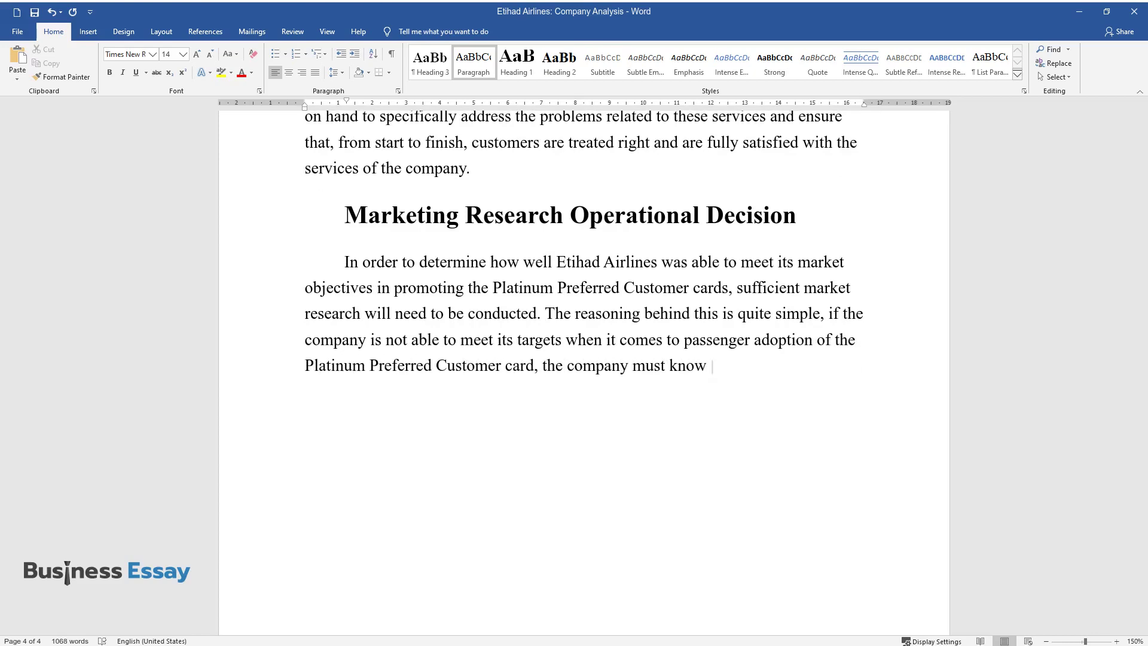
text(when to cut its losses and attempt other potential prod)
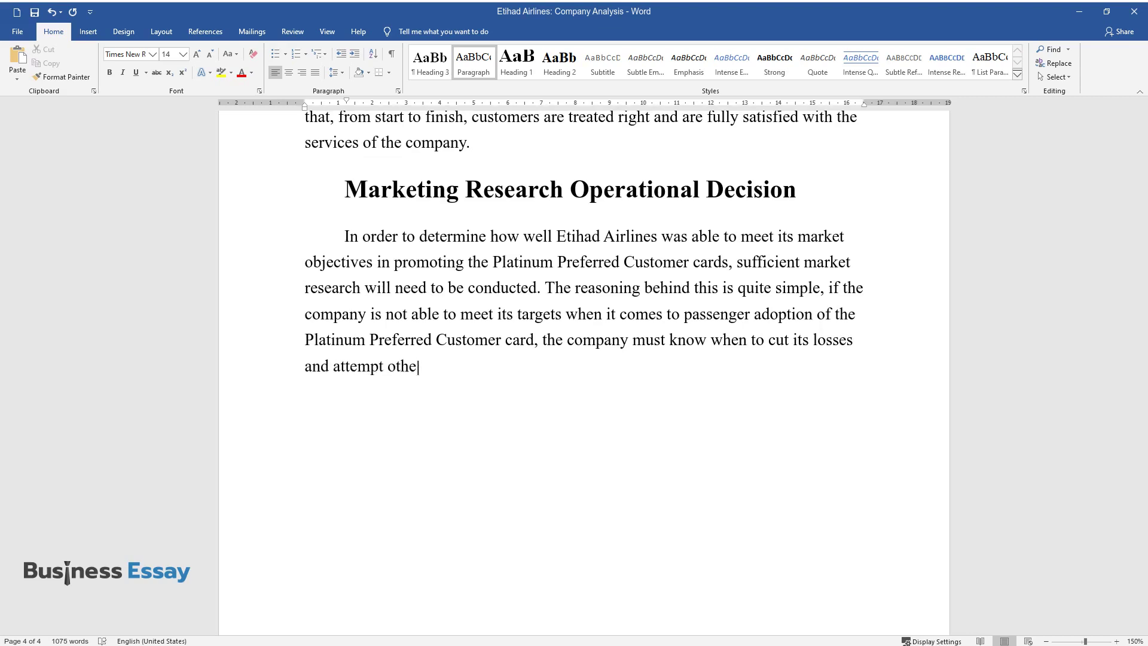
text(ucts that could be imp)
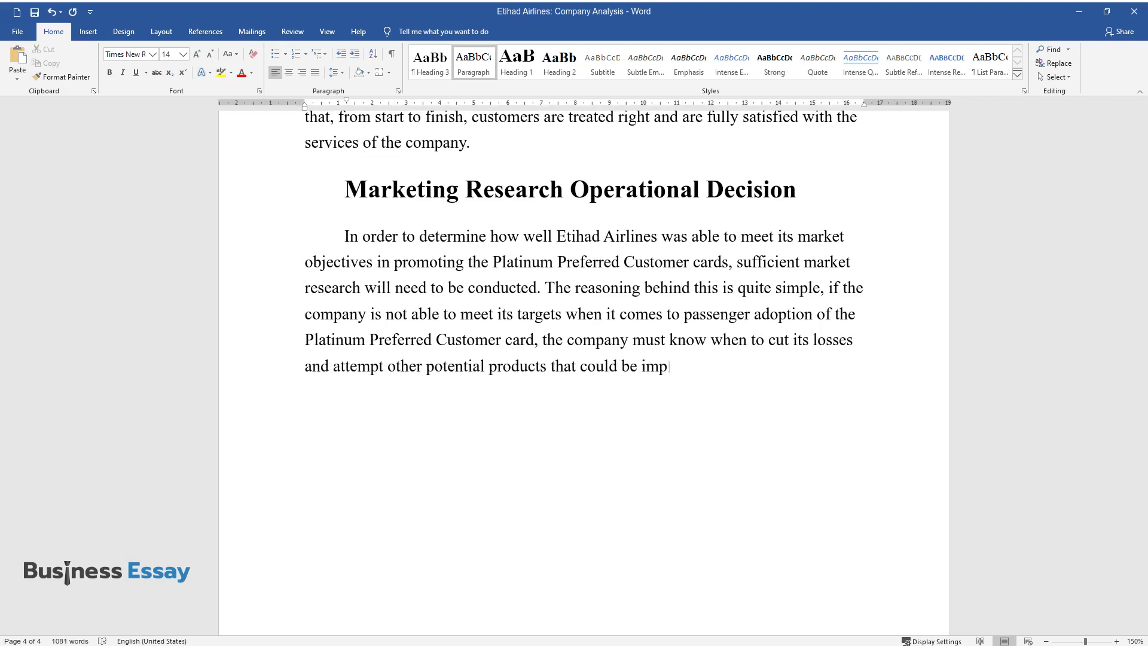
- Write that without these alternatives the company will likely continue along an unprofitable path which could endanger its future if nothing is done to prevent it
text(lemented in its place. Without these a)
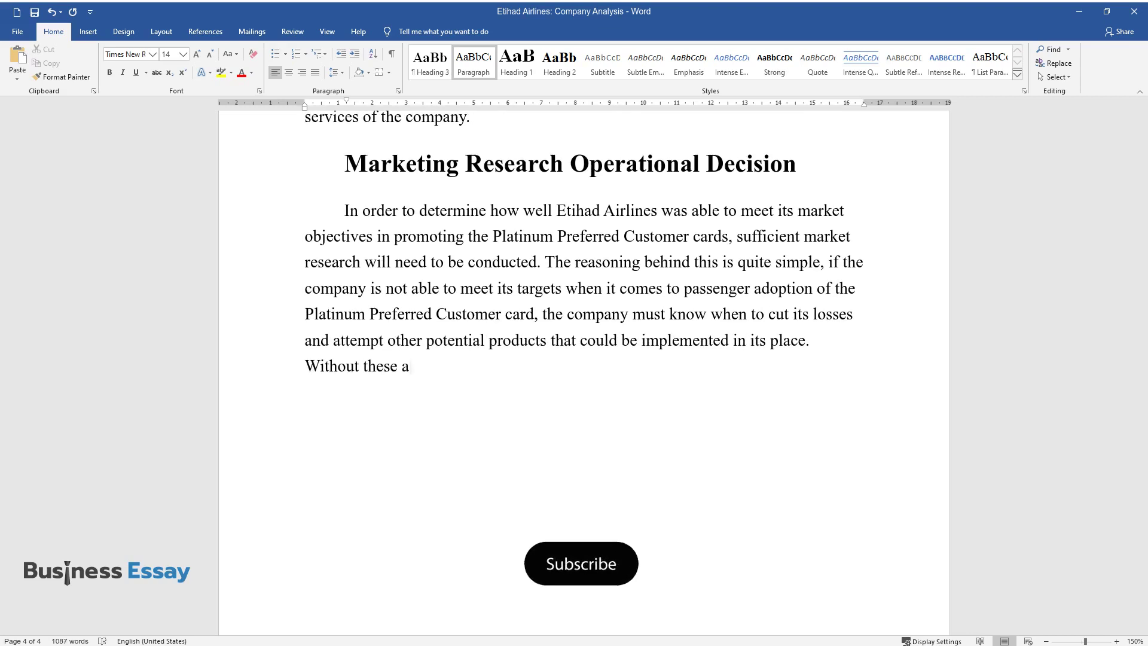
text(lternatives, it is likely that the comp)
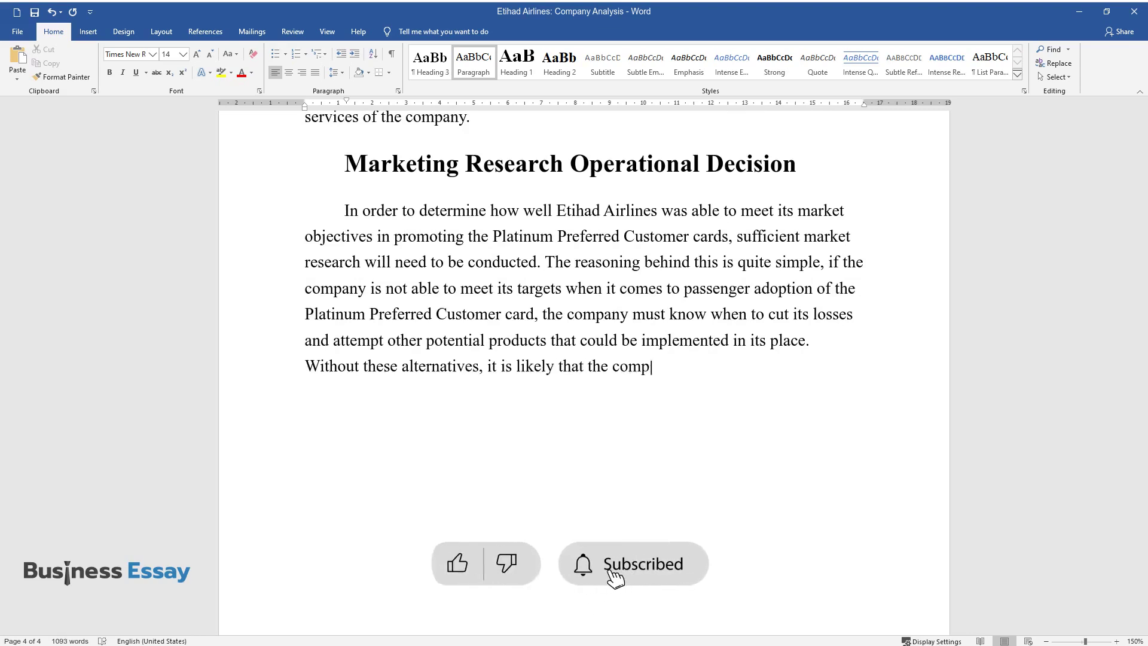
text(any will continue along an unprofitabl)
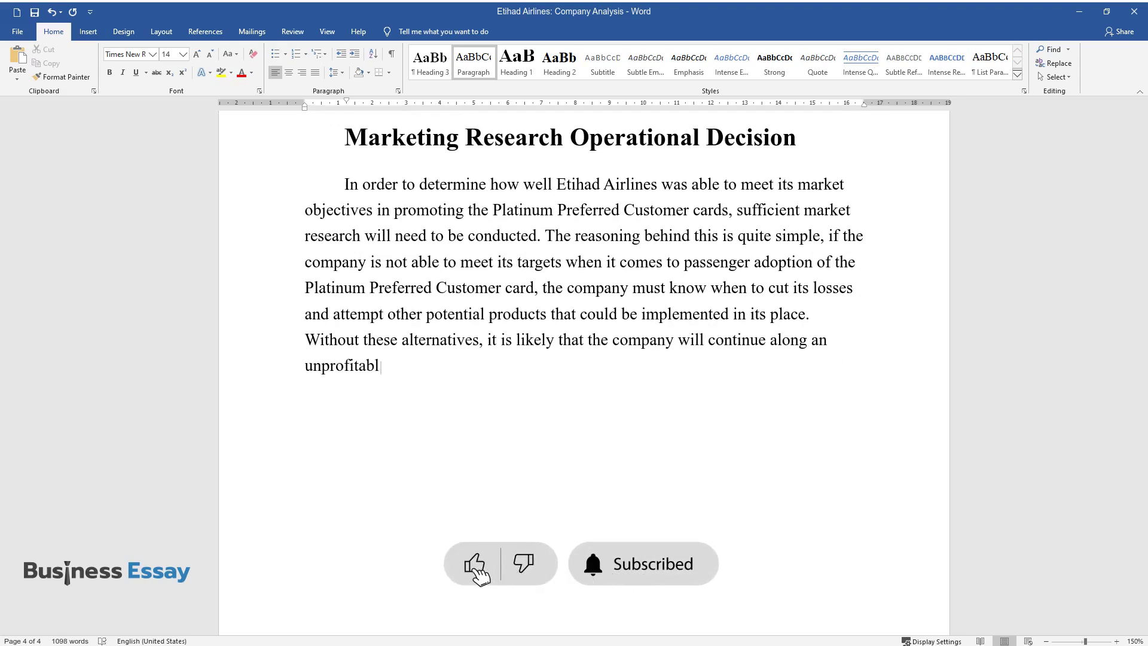
text(e path which could endanger its future )
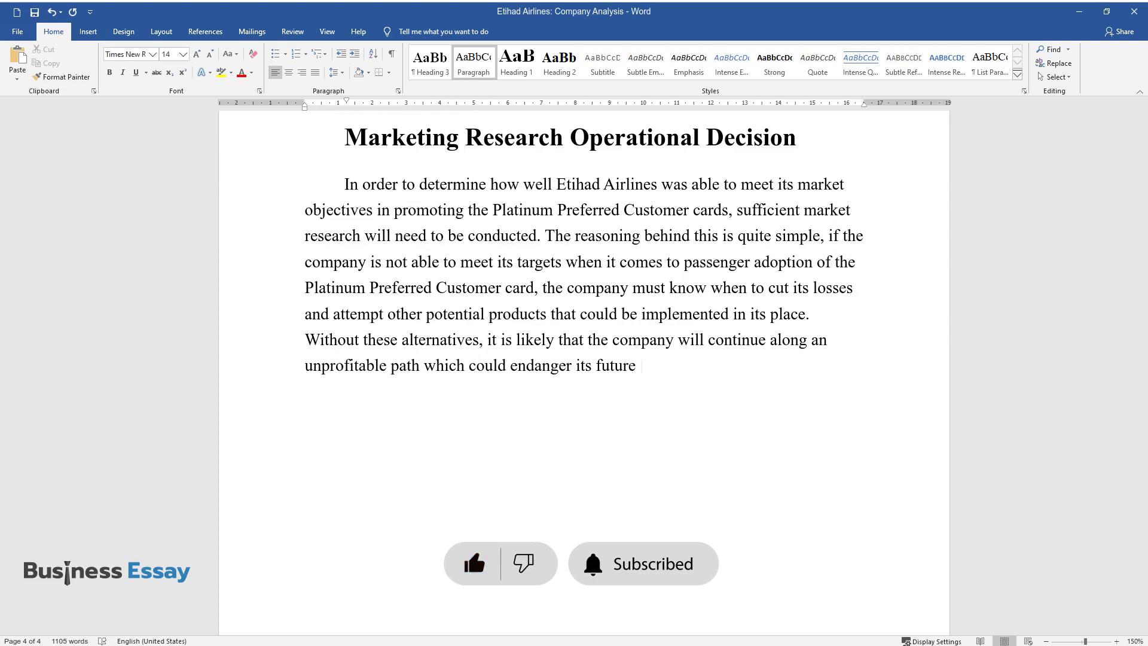
text(if nothing is done to prevent it.)
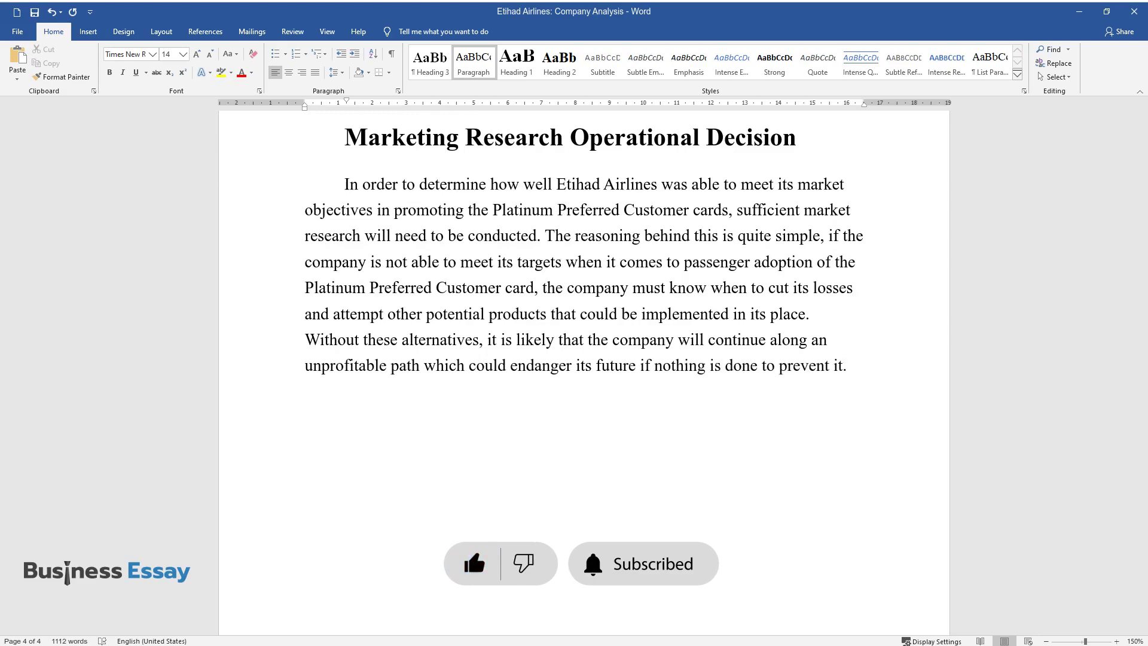